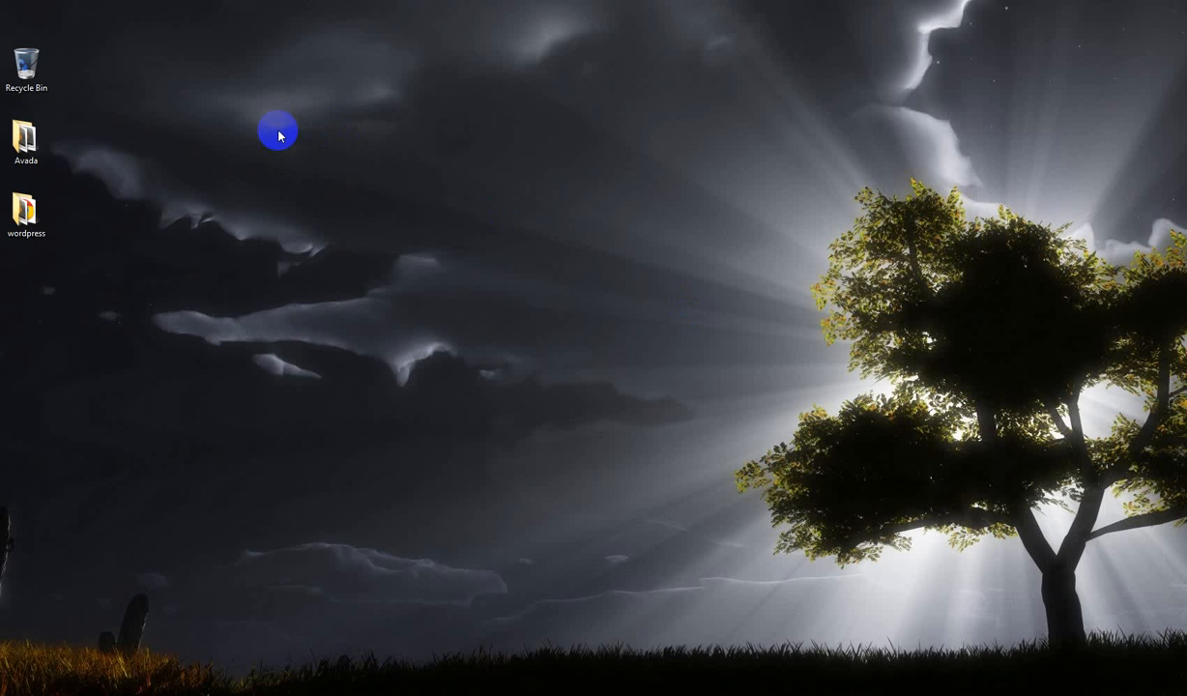
Step: Switch to phpMyAdmin in the browser and create a database named avada
{"action": "left_click", "coordinate": [37, 694]}
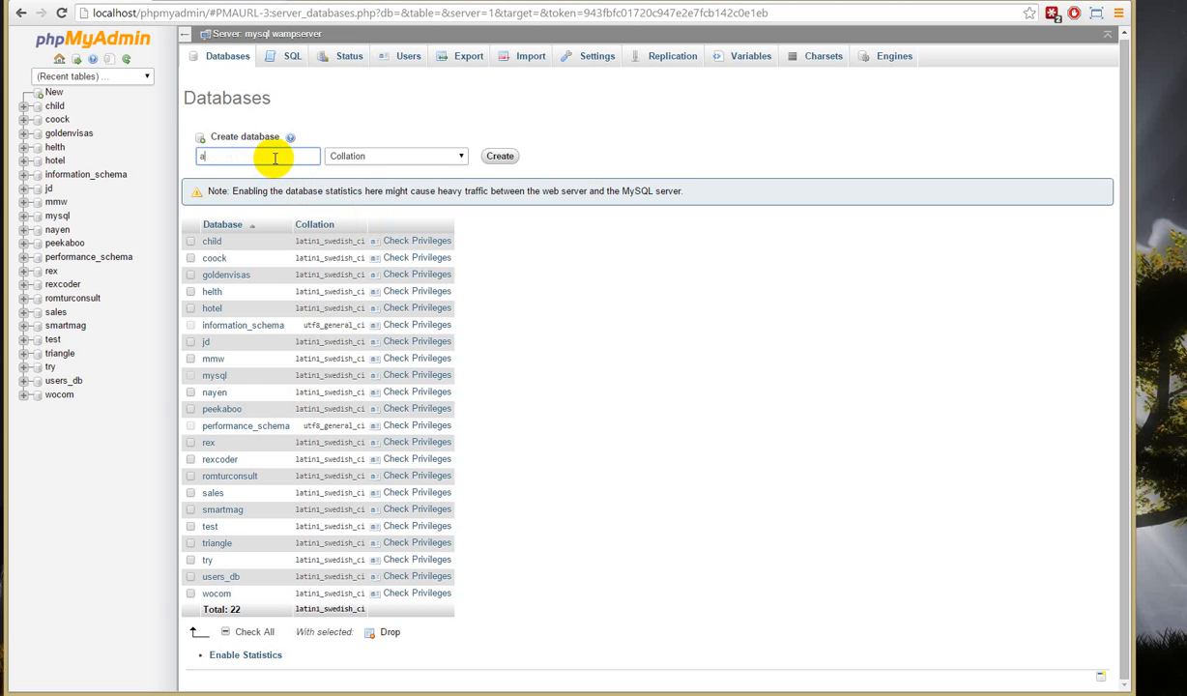
{"action": "key", "text": "Return"}
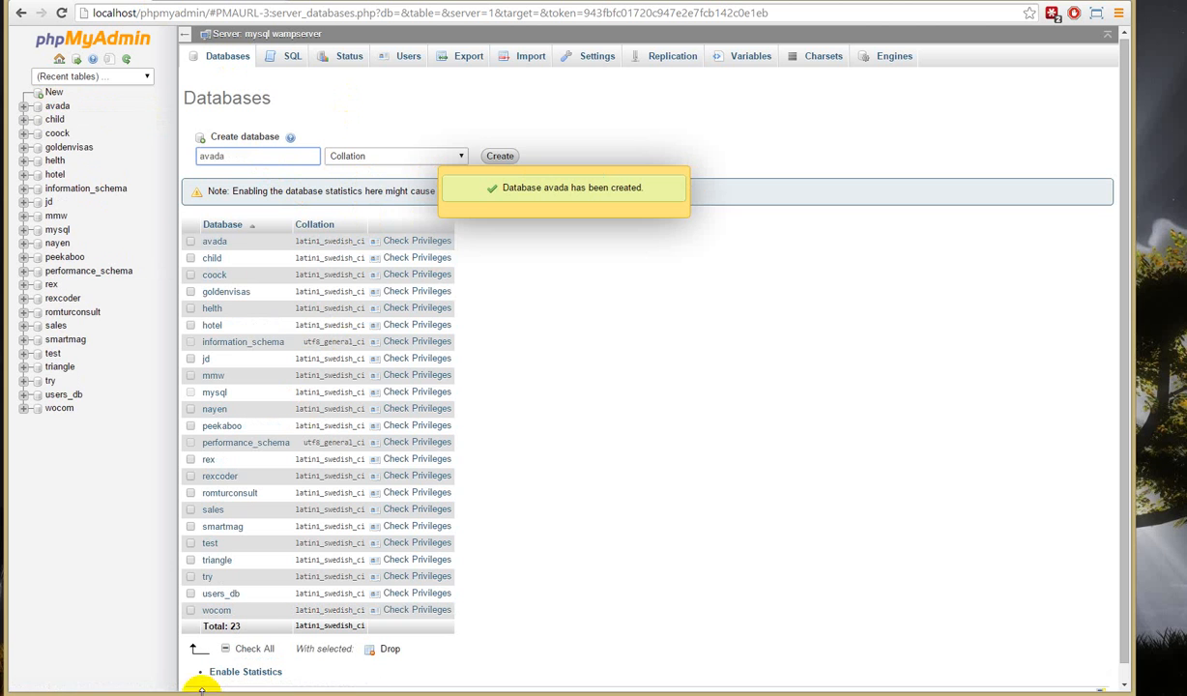
{"action": "left_click", "coordinate": [164, 694]}
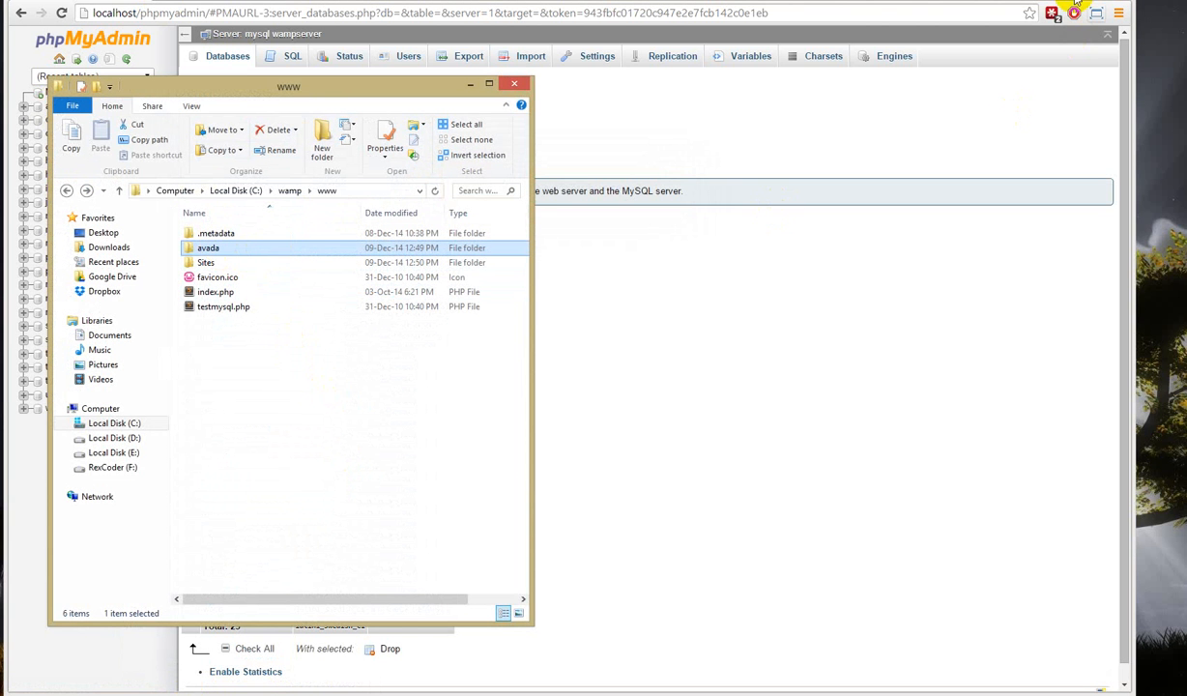
{"action": "left_click", "coordinate": [1067, 1]}
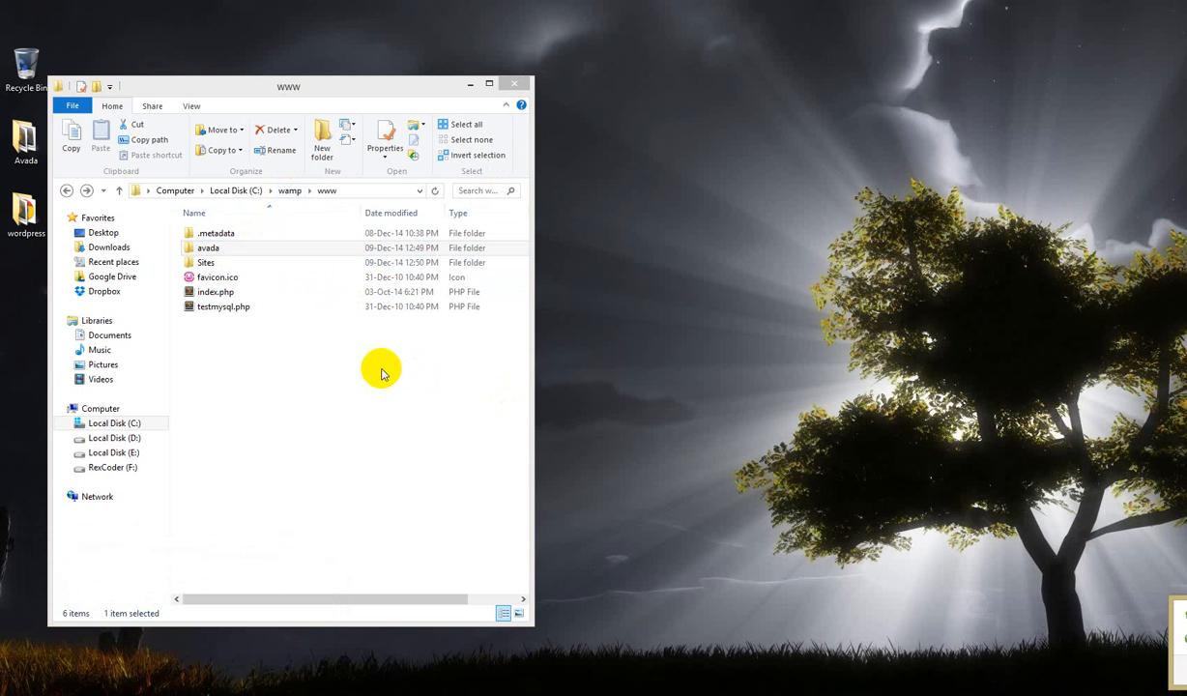
{"action": "left_click", "coordinate": [215, 250]}
{"action": "double_click", "coordinate": [219, 253]}
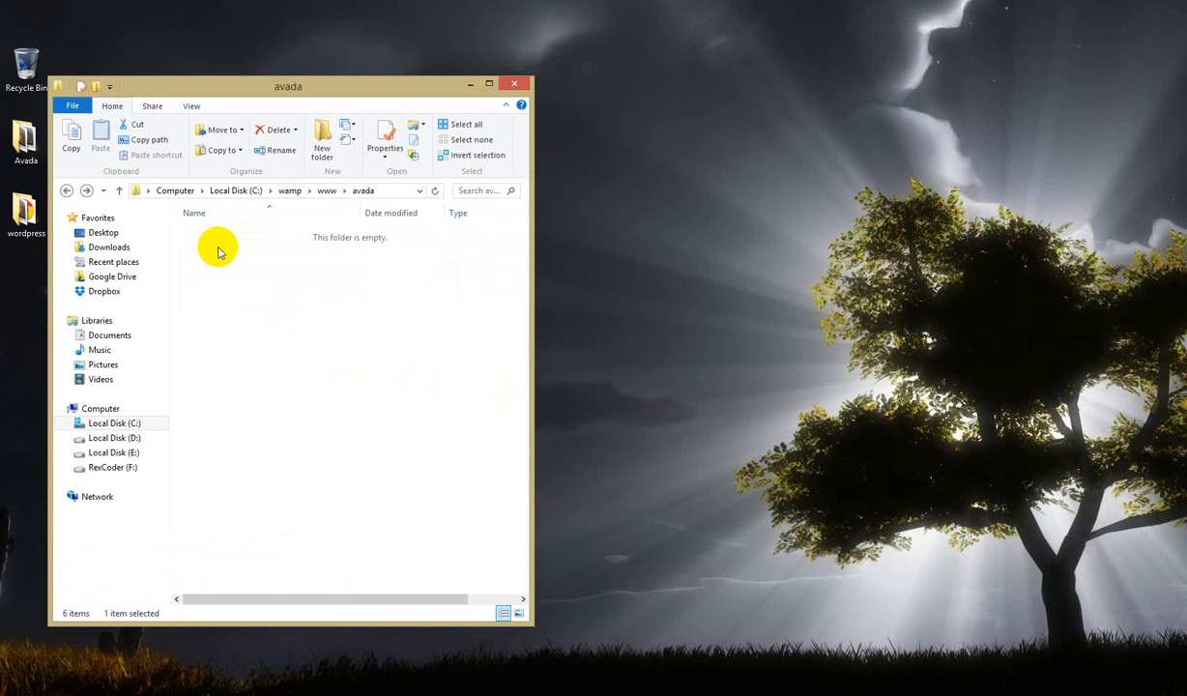
{"action": "left_click_drag", "start_coordinate": [270, 86], "coordinate": [319, 86]}
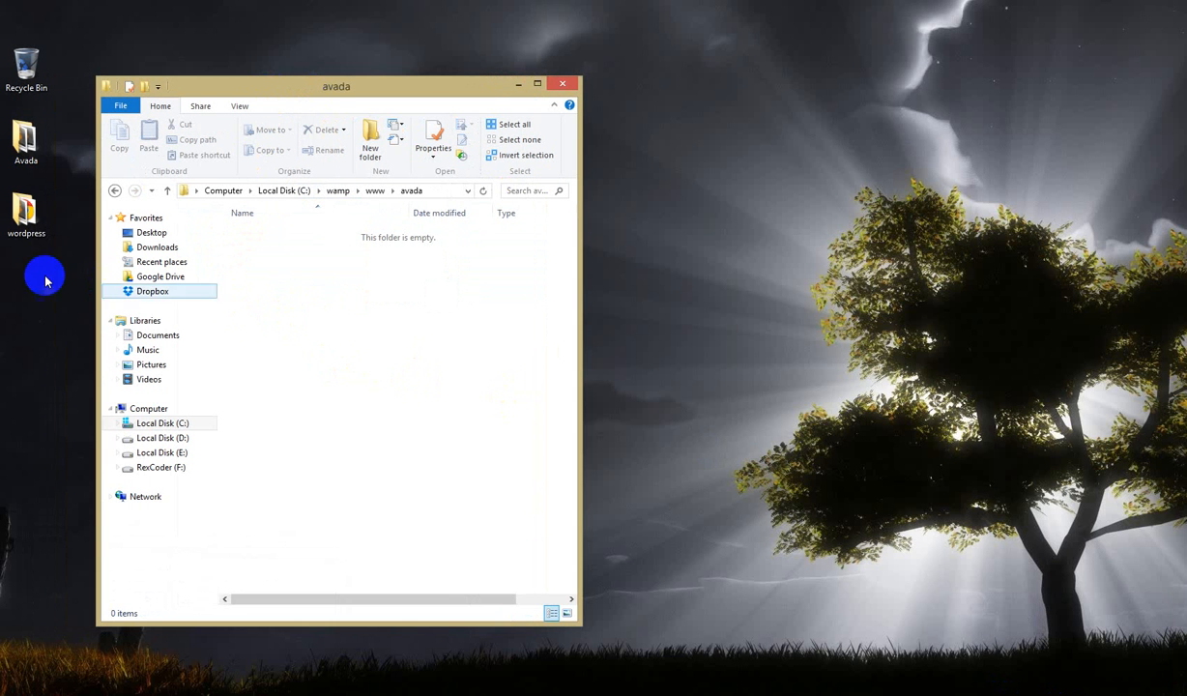
Step: Open the desktop's wordpress folder beside the avada folder window and select all of its files and folders
{"action": "double_click", "coordinate": [19, 213]}
{"action": "left_click_drag", "start_coordinate": [277, 104], "coordinate": [776, 86]}
{"action": "left_click_drag", "start_coordinate": [865, 541], "coordinate": [715, 232]}
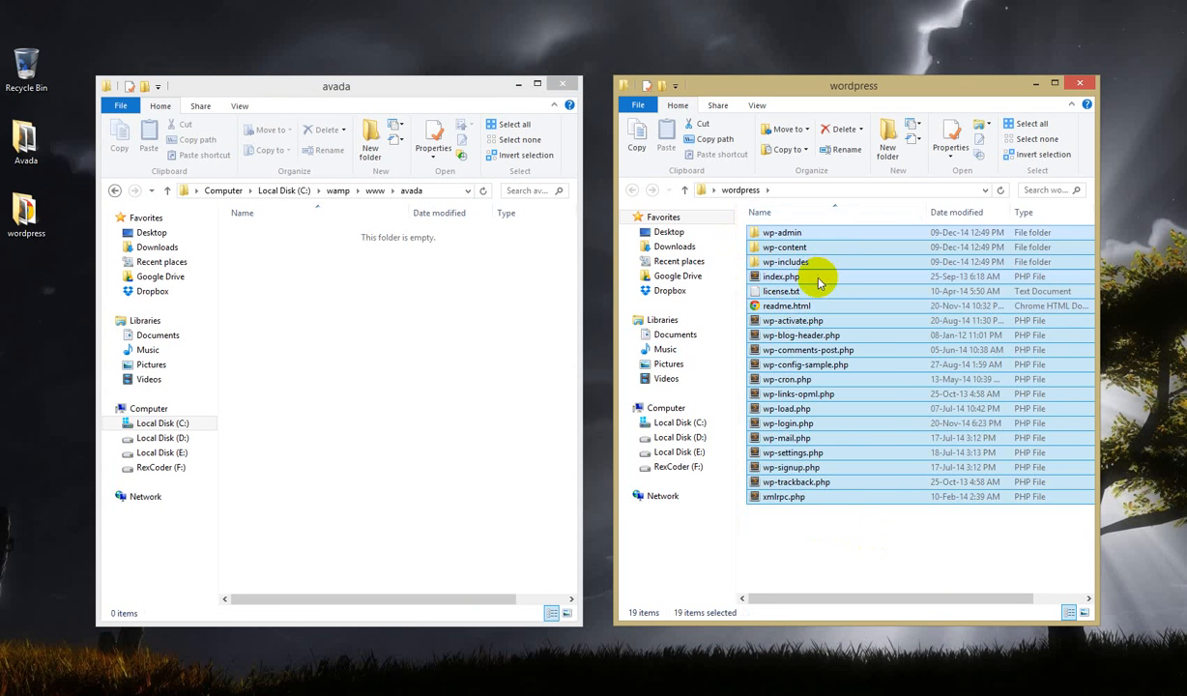
Step: Copy all the selected WordPress files and folders into the avada folder
{"action": "right_click", "coordinate": [803, 269]}
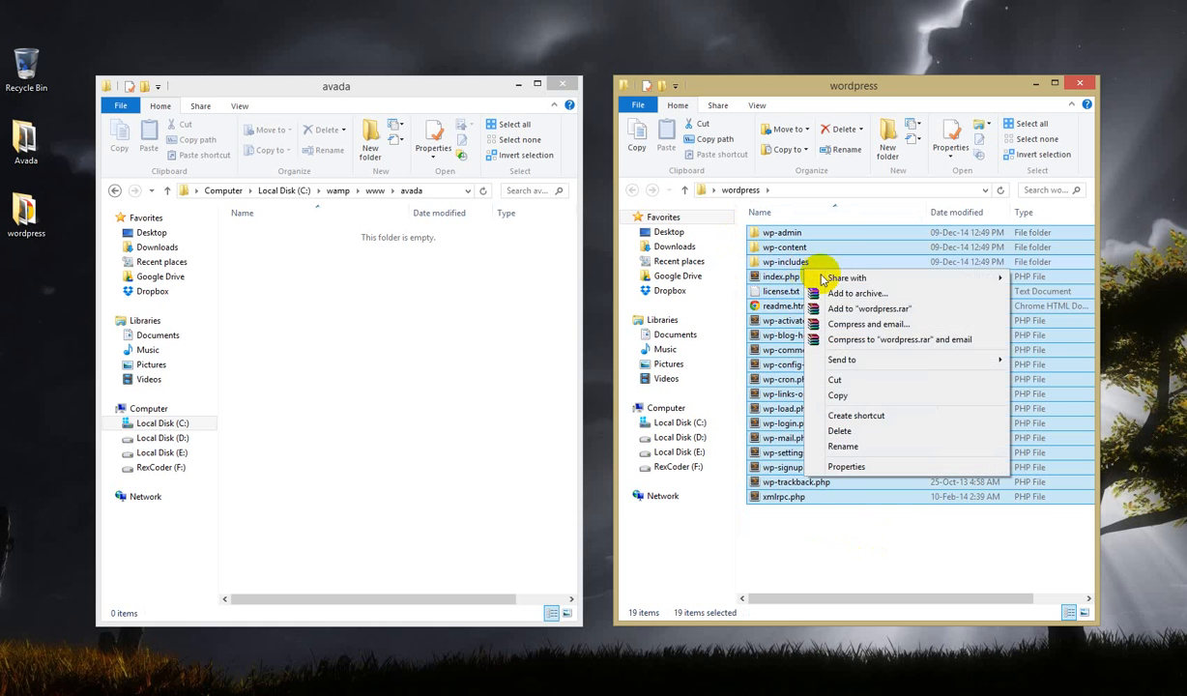
{"action": "left_click", "coordinate": [851, 398]}
{"action": "left_click", "coordinate": [307, 318]}
{"action": "right_click", "coordinate": [292, 301]}
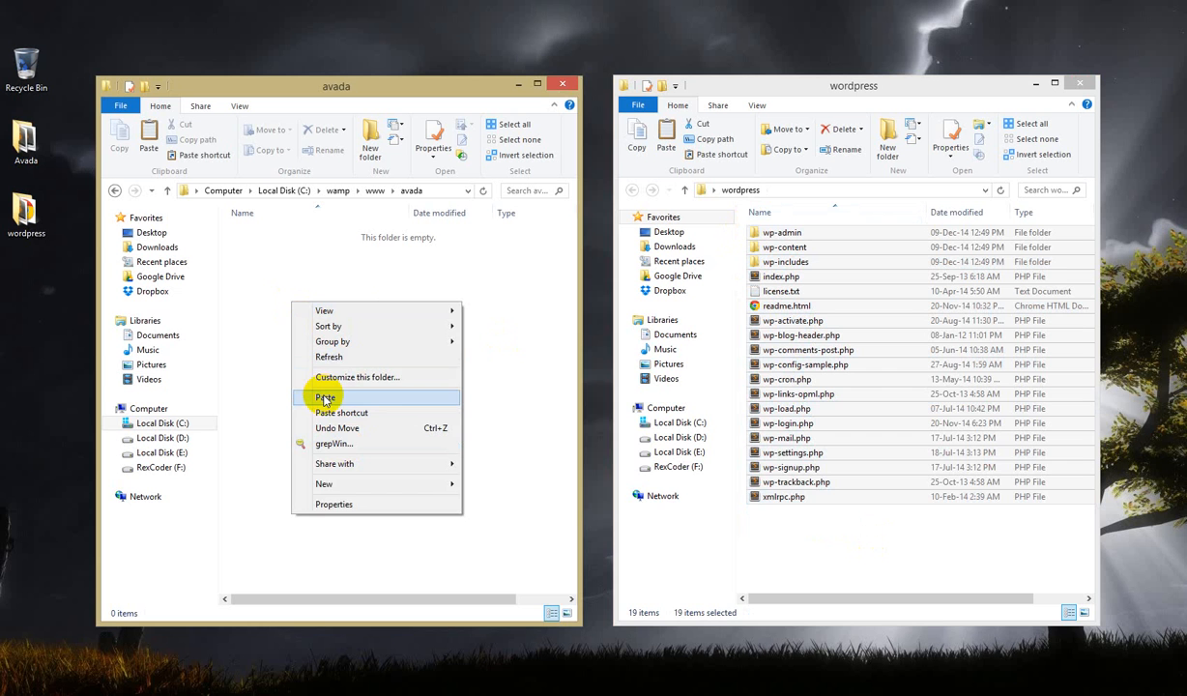
{"action": "left_click", "coordinate": [264, 241]}
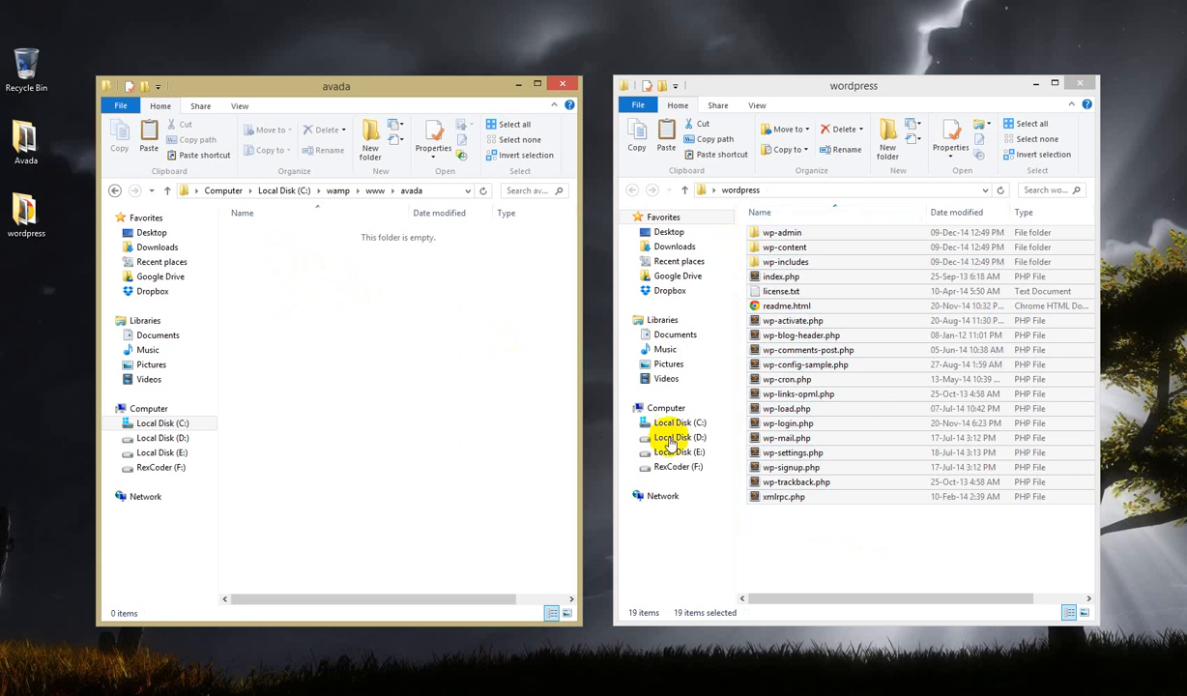
{"action": "left_click", "coordinate": [857, 94]}
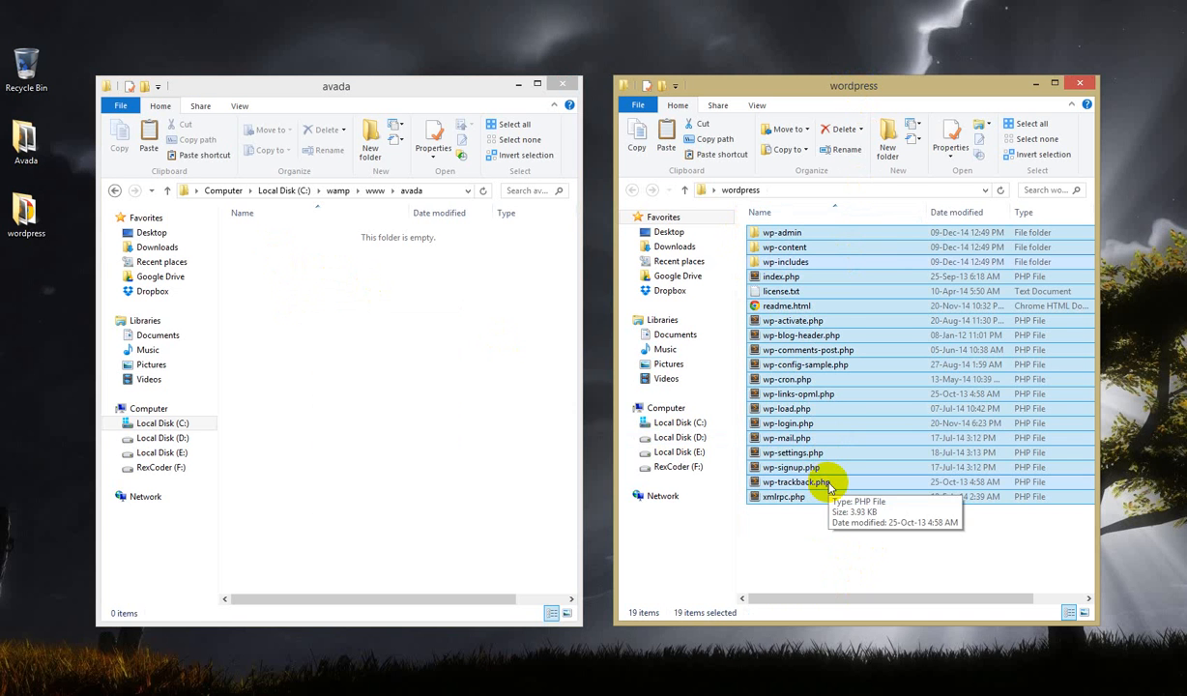
{"action": "left_click_drag", "start_coordinate": [835, 323], "coordinate": [379, 396]}
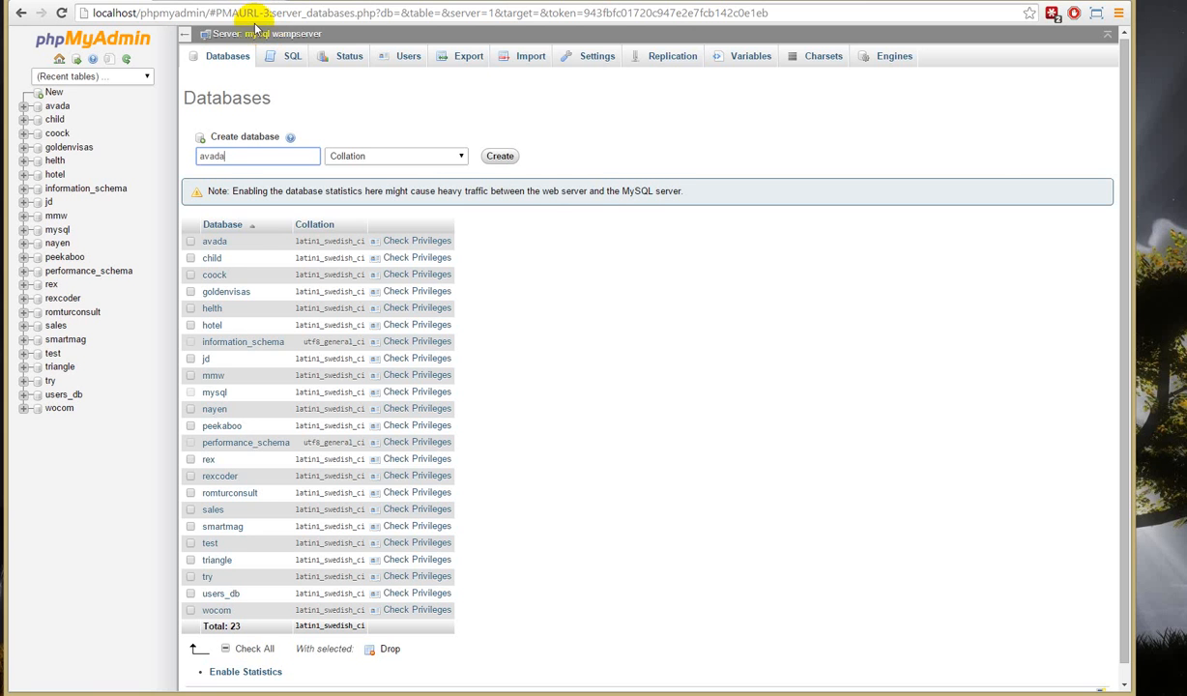
Step: Load localhost/avada in a new browser tab, checking the site folder's name in File Explorer
{"action": "key", "text": "ctrl+t"}
{"action": "left_click", "coordinate": [254, 14]}
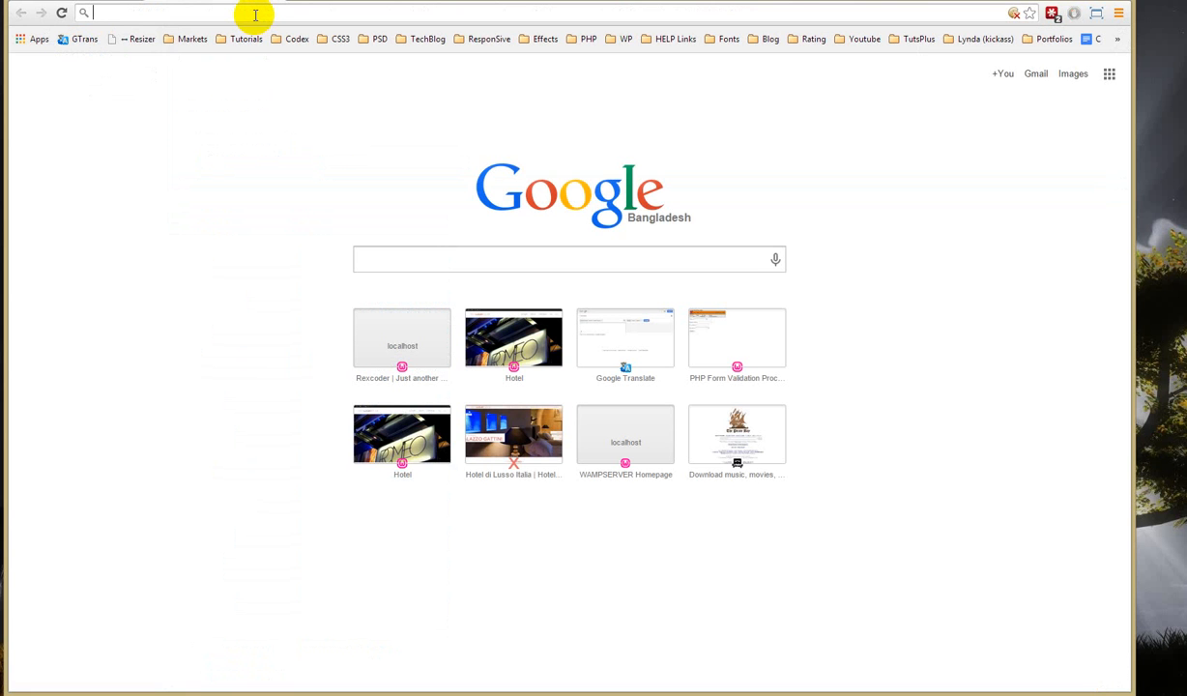
{"action": "type", "text": "local"}
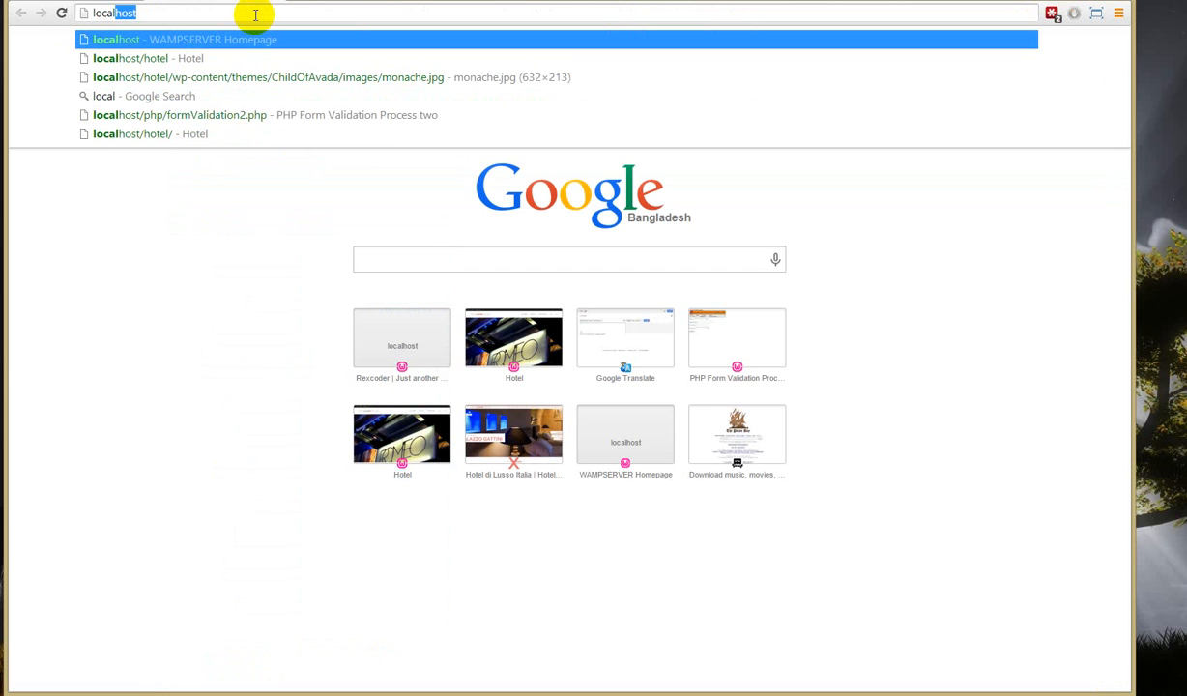
{"action": "type", "text": "host/"}
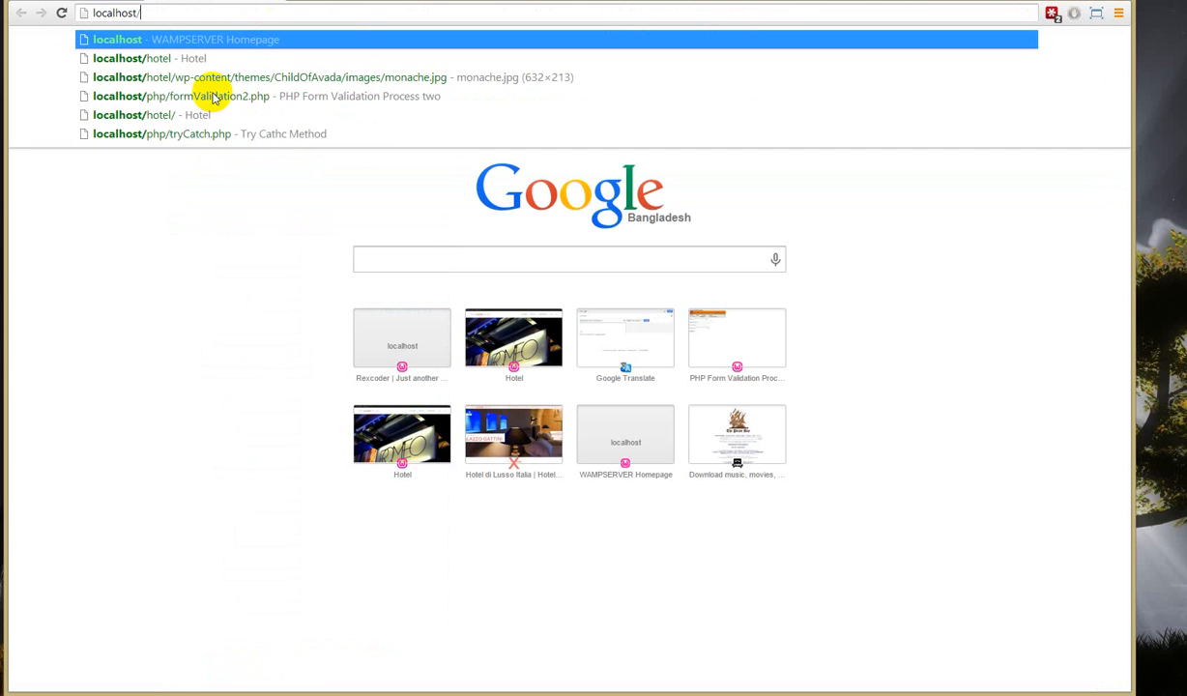
{"action": "left_click", "coordinate": [151, 691]}
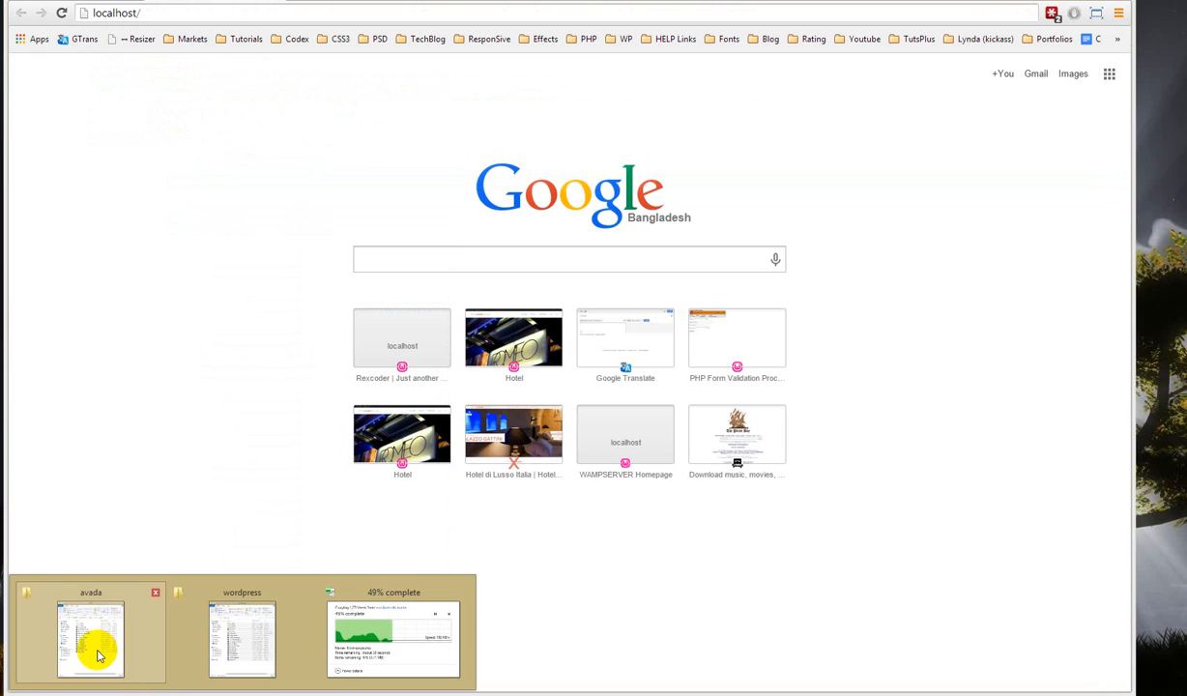
{"action": "left_click", "coordinate": [97, 656]}
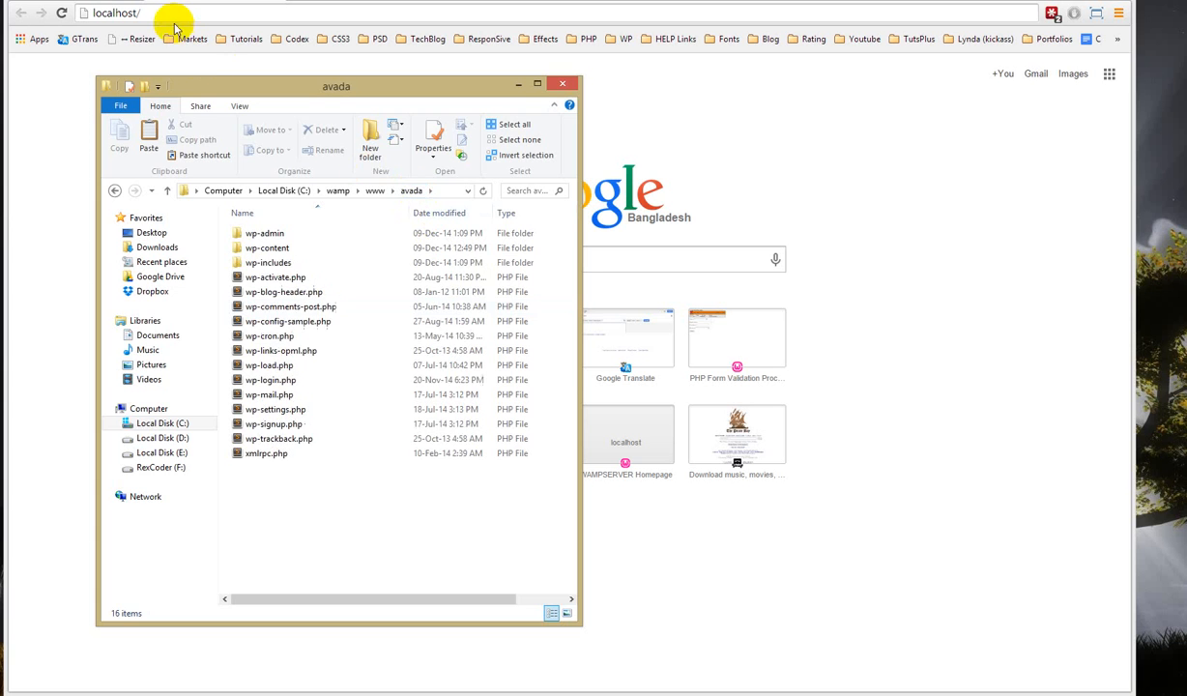
{"action": "left_click", "coordinate": [174, 14]}
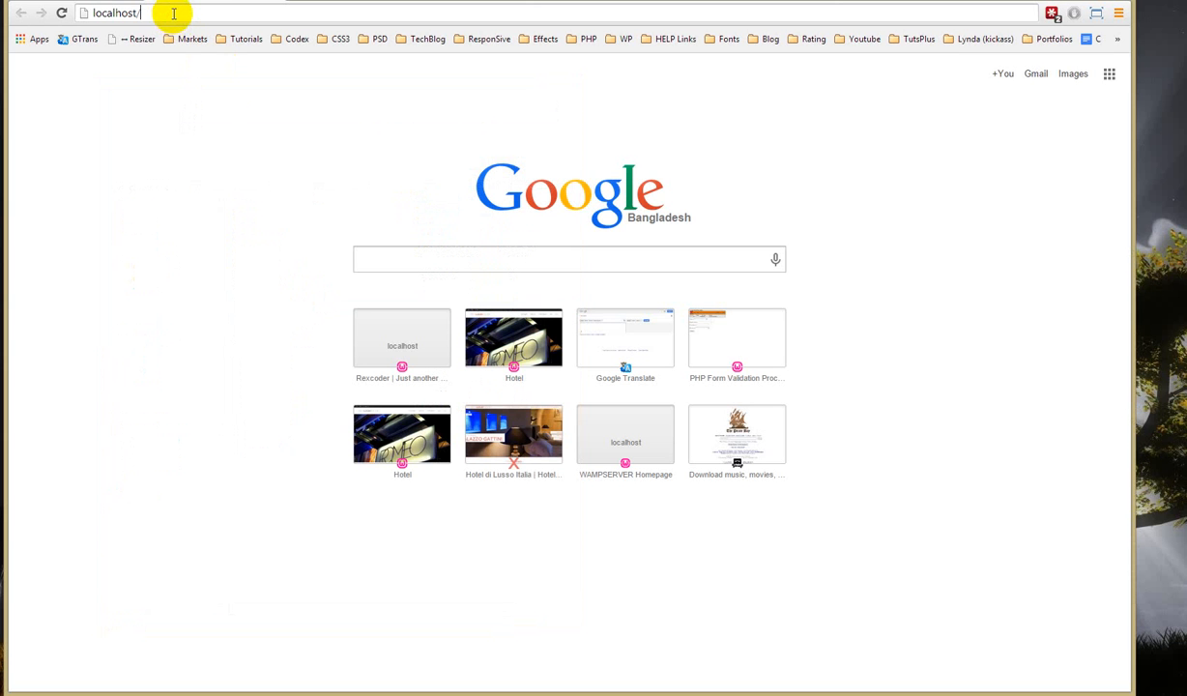
{"action": "type", "text": "avada"}
{"action": "key", "text": "Return"}
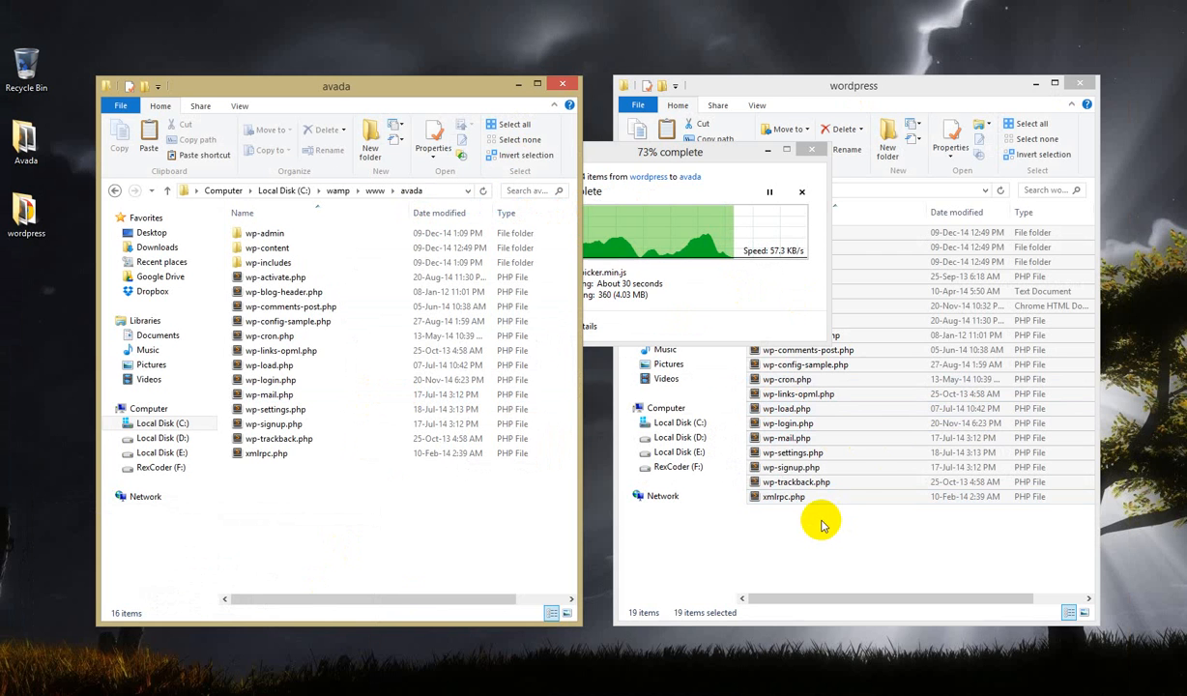
Step: Check the copied files in the avada folder against the wordpress folder, and close the wordpress folder window
{"action": "left_click", "coordinate": [730, 87]}
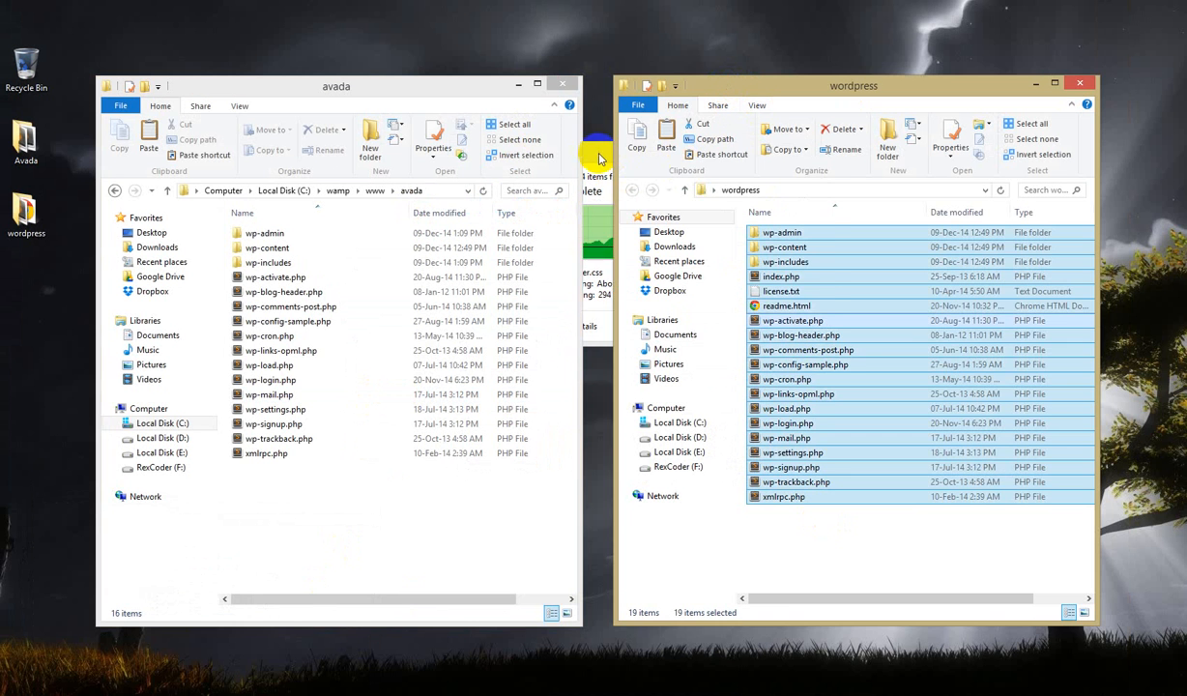
{"action": "left_click", "coordinate": [602, 157]}
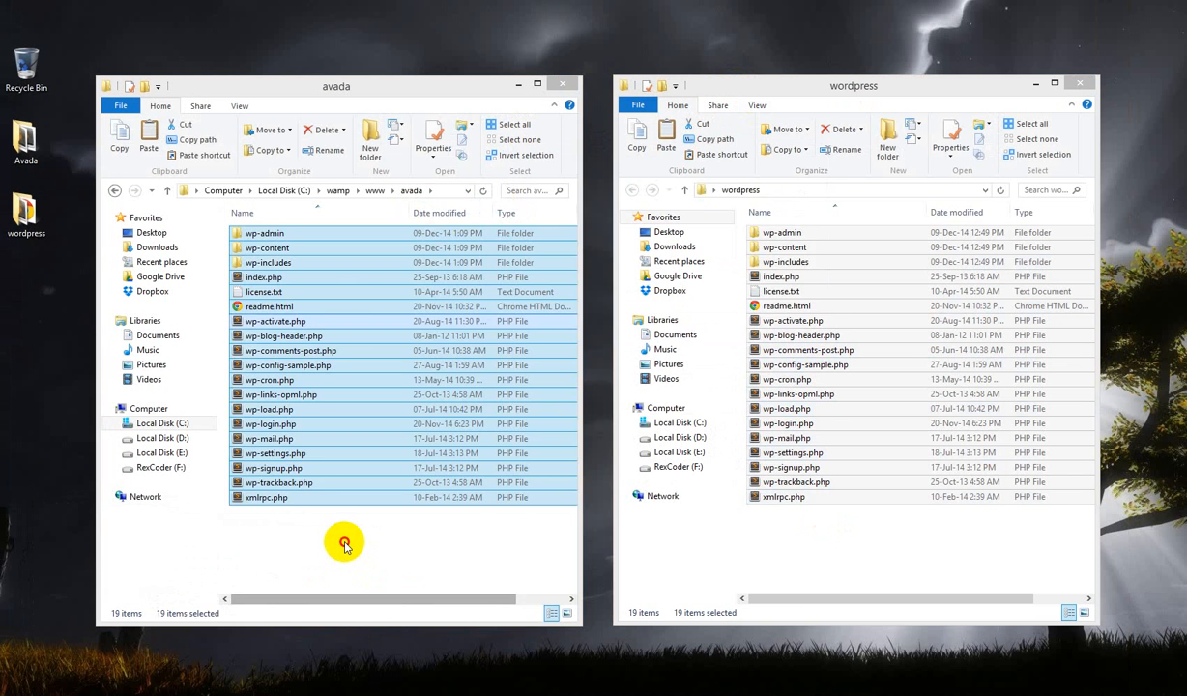
{"action": "left_click", "coordinate": [346, 547]}
{"action": "left_click", "coordinate": [869, 517]}
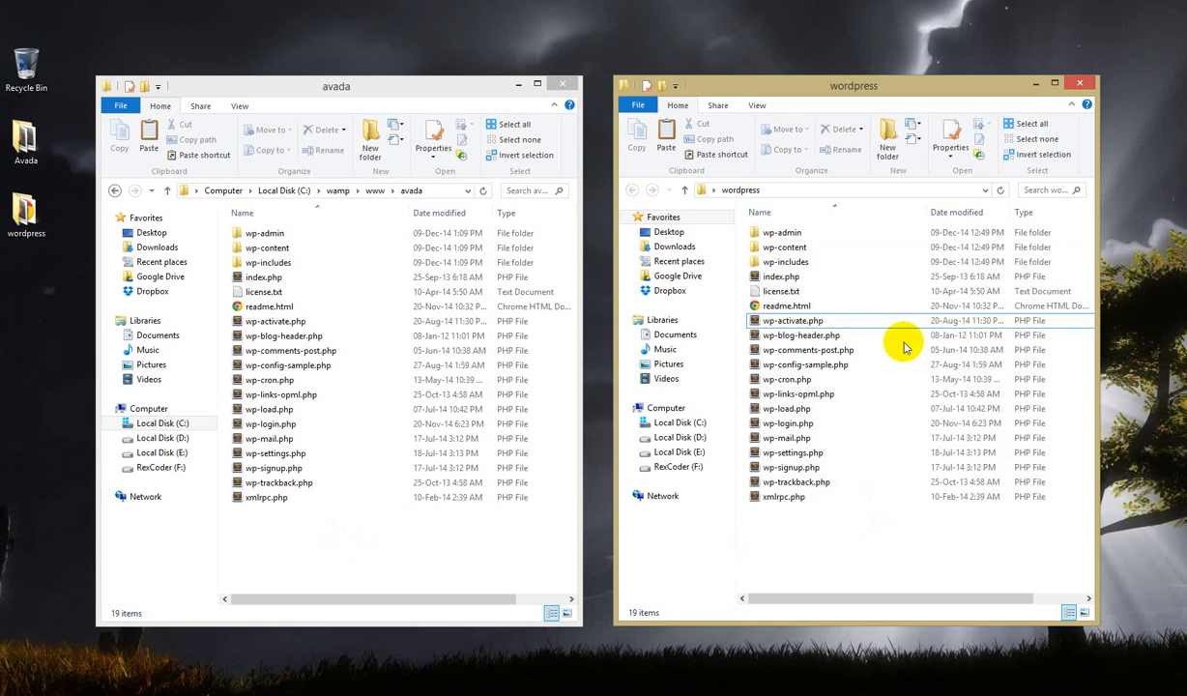
{"action": "left_click", "coordinate": [791, 247]}
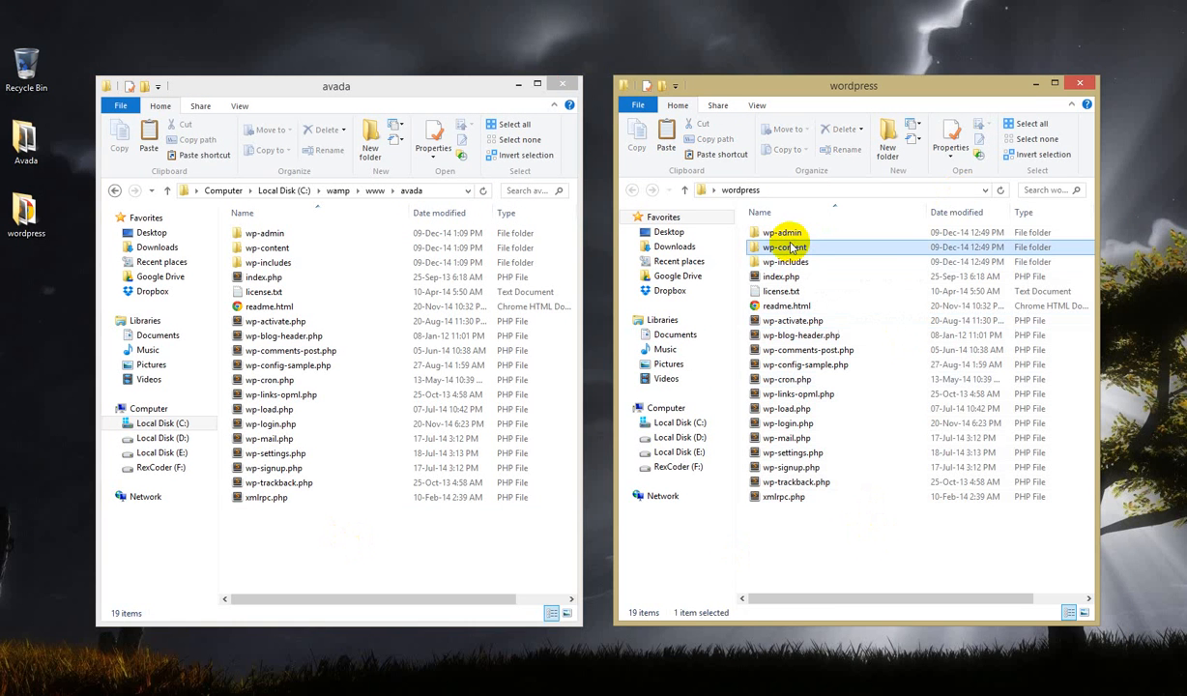
{"action": "left_click", "coordinate": [1079, 83]}
{"action": "left_click_drag", "start_coordinate": [383, 530], "coordinate": [288, 228]}
{"action": "left_click", "coordinate": [304, 536]}
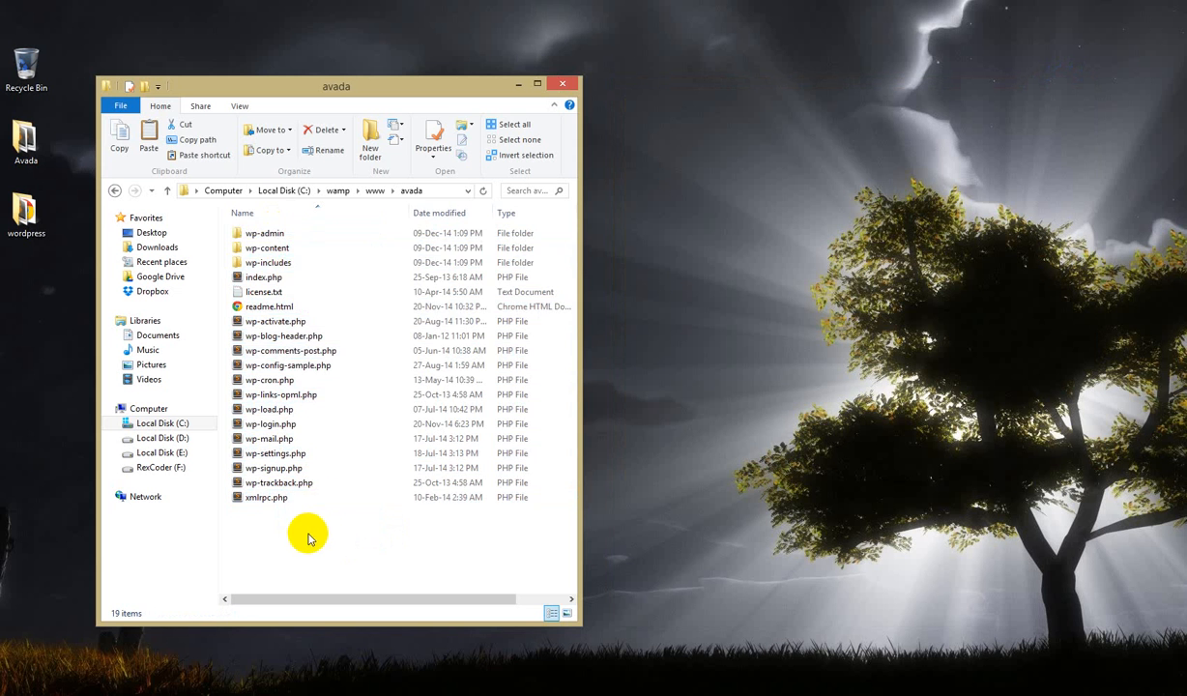
Step: Open the themes folder inside the avada site's wp-content folder
{"action": "double_click", "coordinate": [268, 250]}
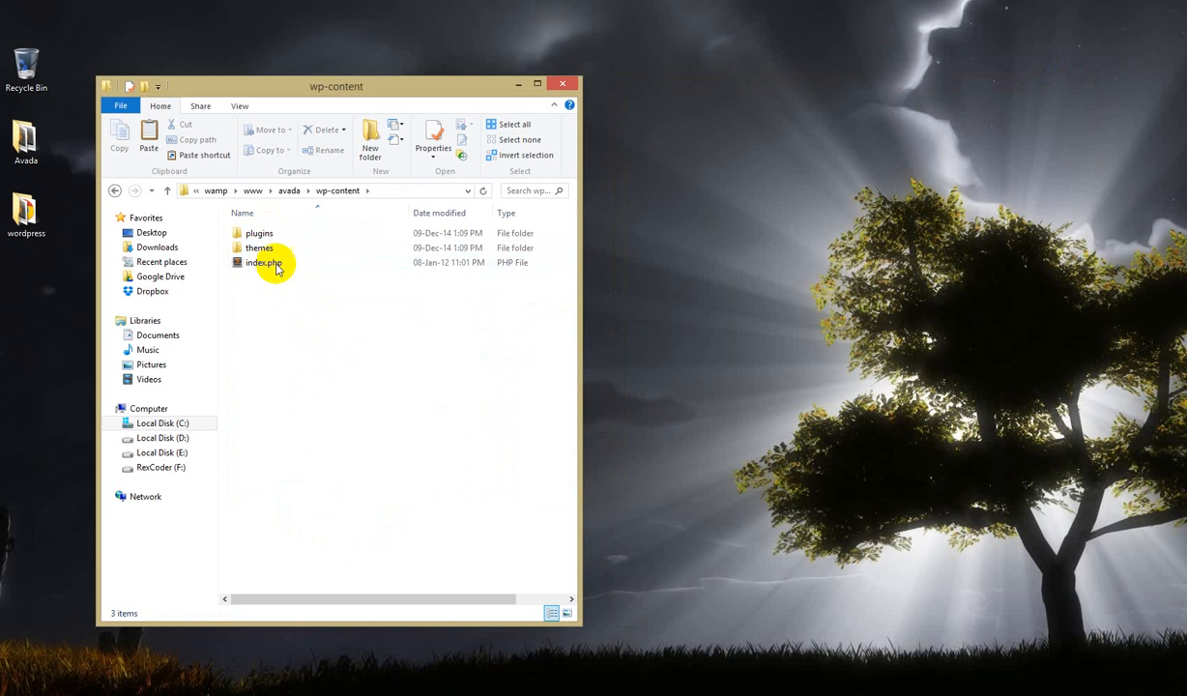
{"action": "double_click", "coordinate": [261, 249]}
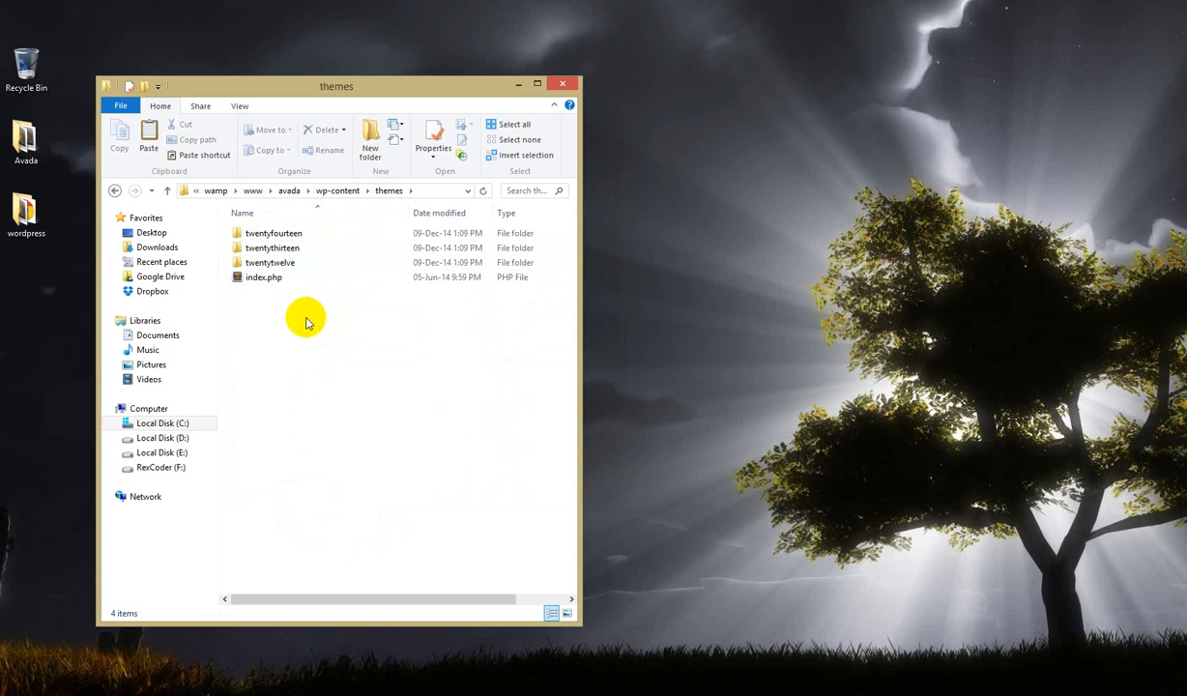
{"action": "right_click", "coordinate": [689, 172]}
{"action": "left_click", "coordinate": [751, 217]}
{"action": "right_click", "coordinate": [695, 206]}
{"action": "left_click", "coordinate": [730, 233]}
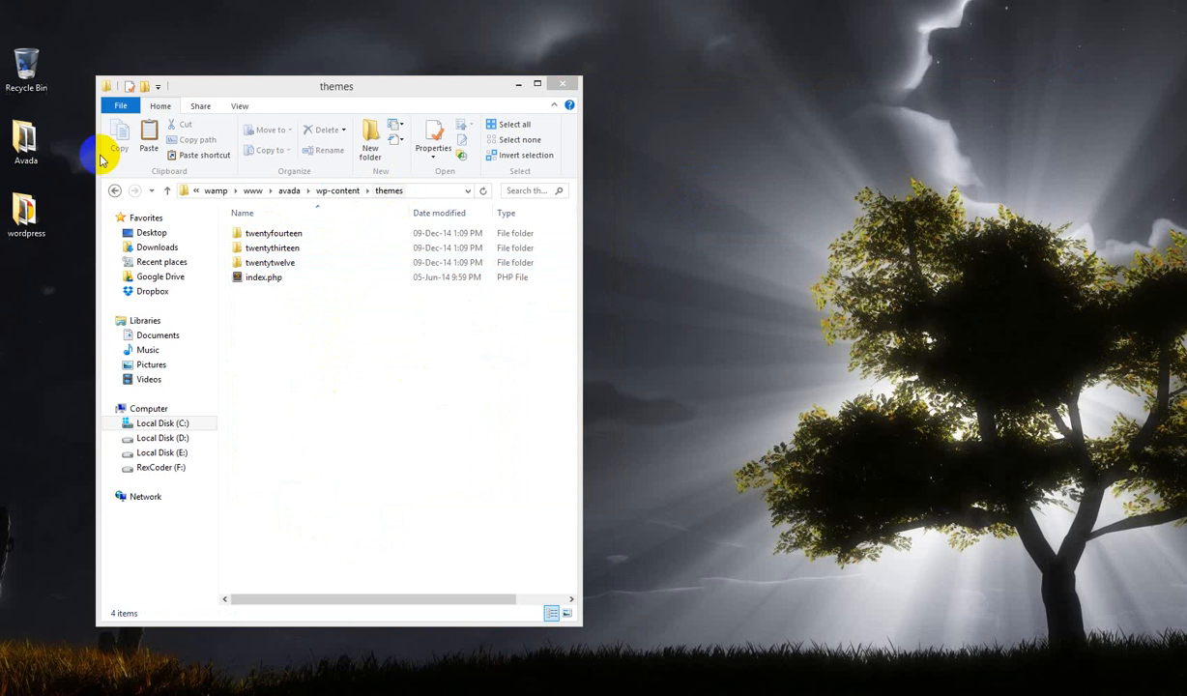
Step: Look through the contents of the desktop's Avada theme folder and close its window
{"action": "left_click", "coordinate": [21, 142]}
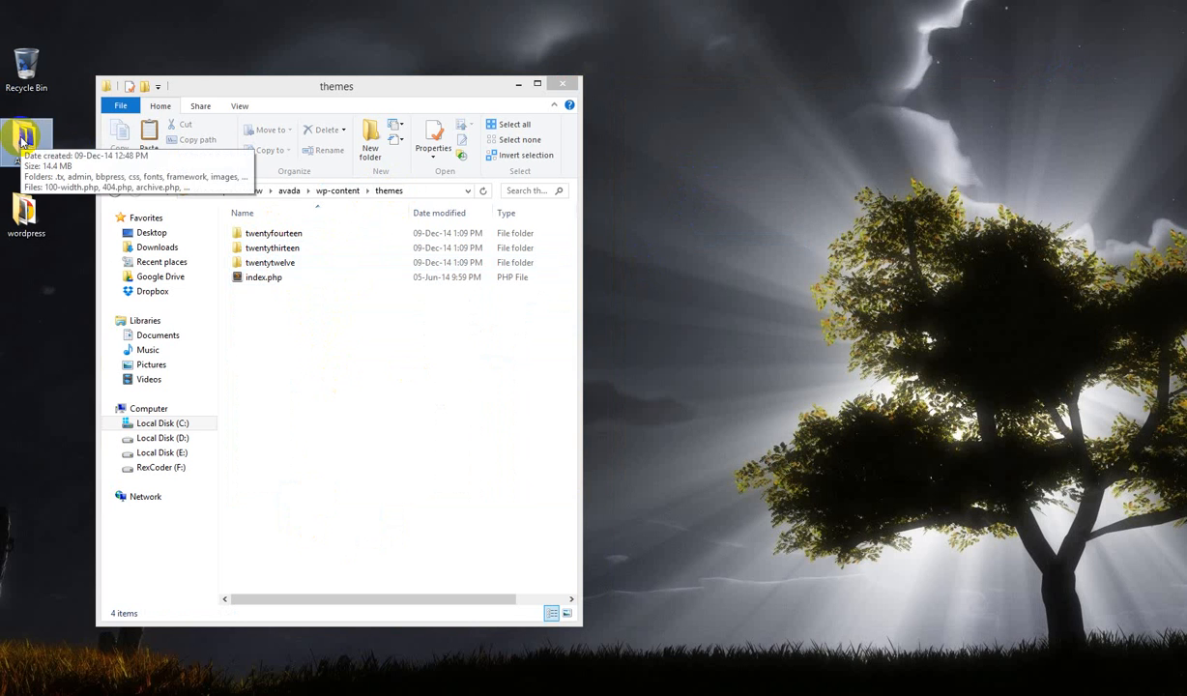
{"action": "double_click", "coordinate": [21, 142]}
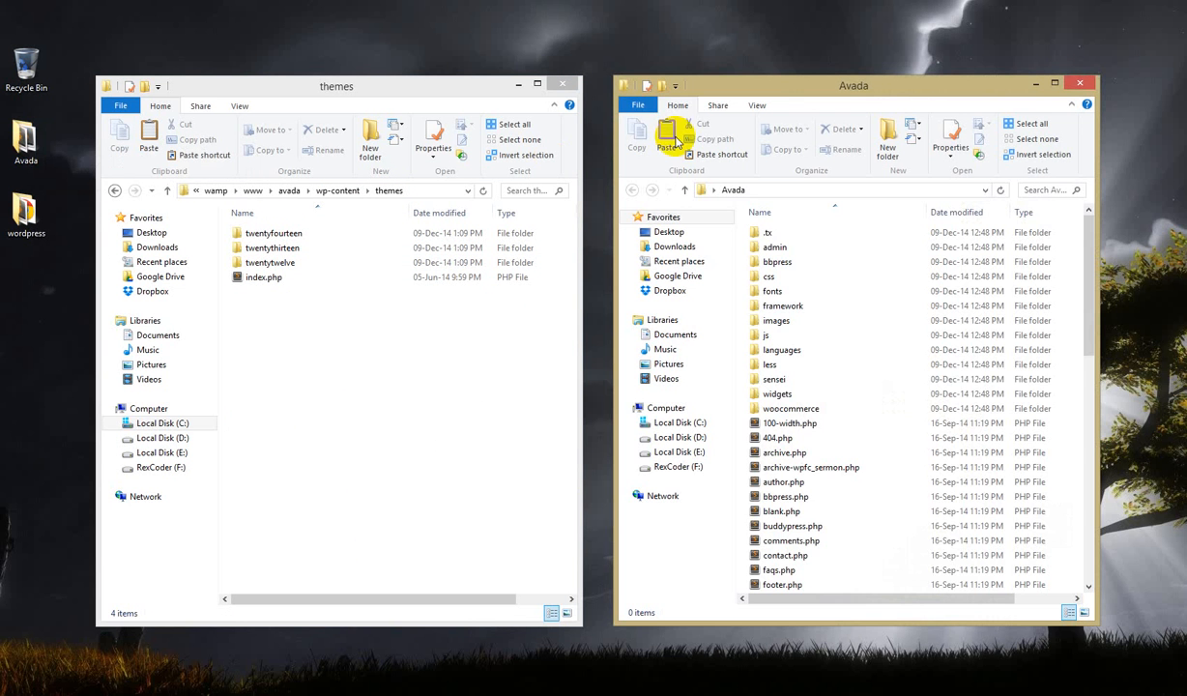
{"action": "left_click", "coordinate": [812, 510]}
{"action": "scroll", "coordinate": [803, 488], "scroll_direction": "down", "scroll_amount": 10}
{"action": "scroll", "coordinate": [809, 459], "scroll_direction": "up", "scroll_amount": 10}
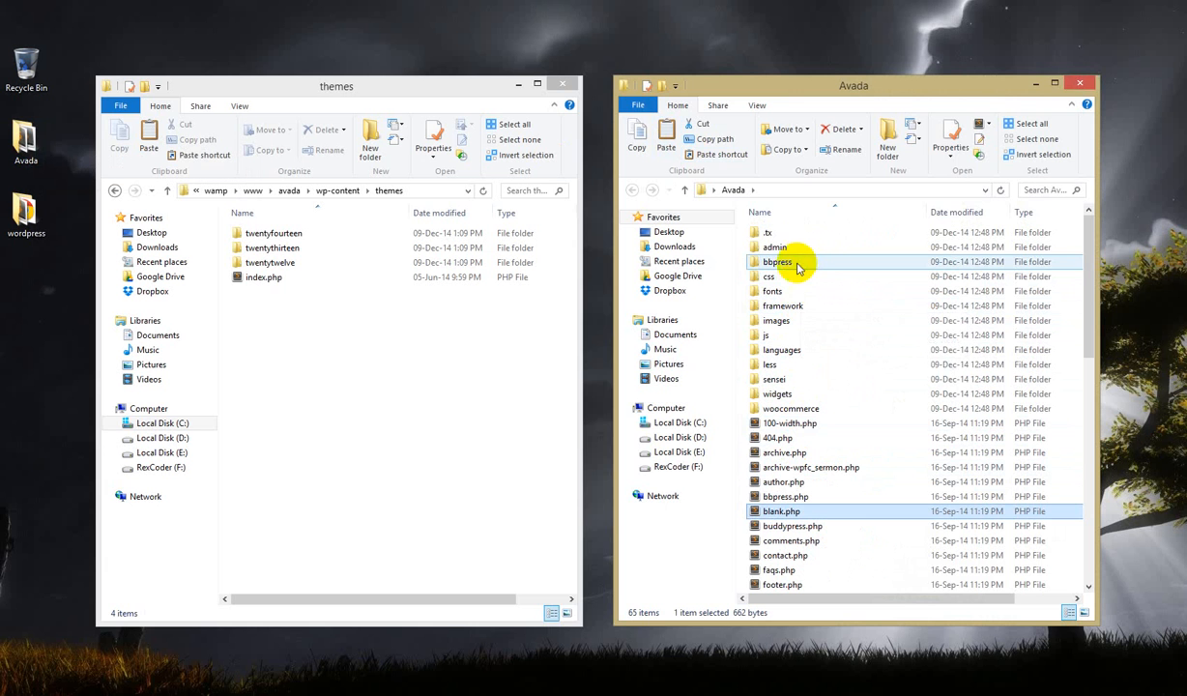
{"action": "left_click", "coordinate": [1081, 87]}
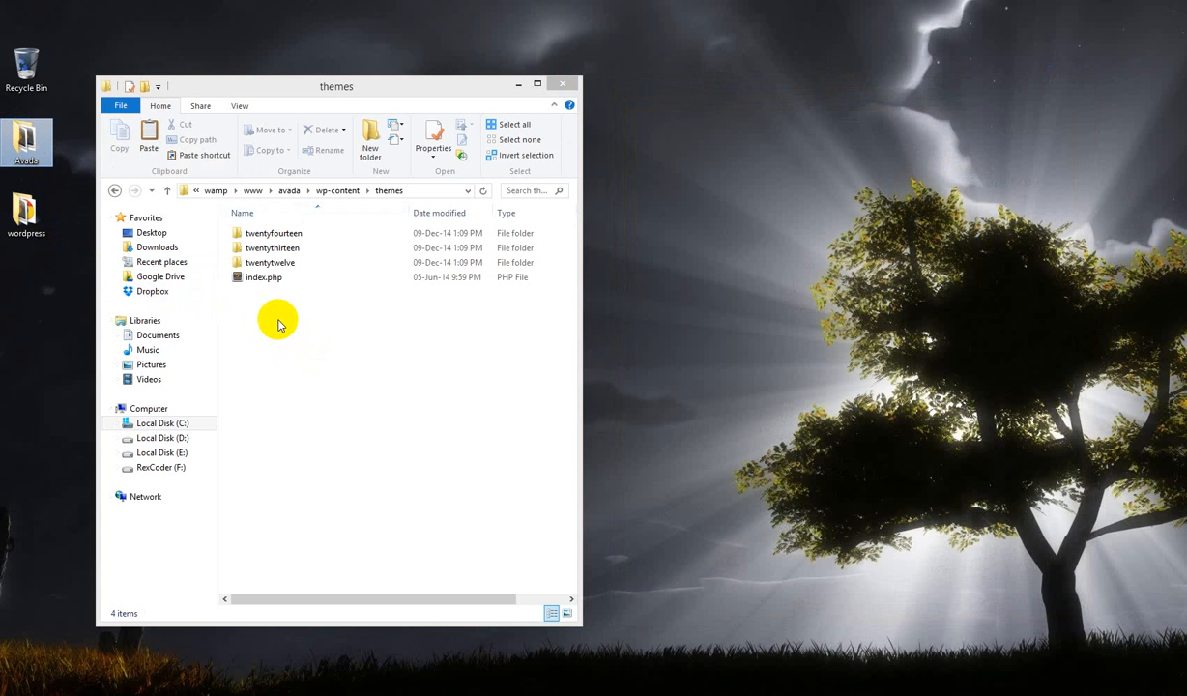
Step: Move the Avada theme folder from the desktop into the site's themes folder
{"action": "left_click", "coordinate": [322, 413]}
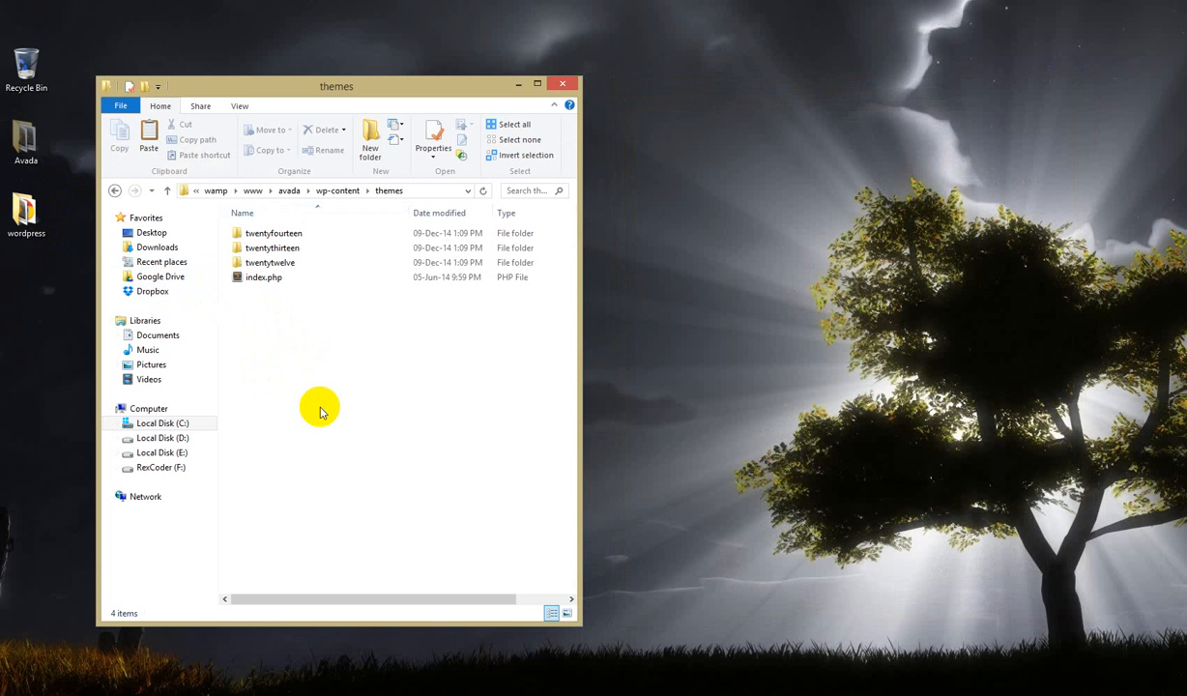
{"action": "key", "text": "ctrl+v"}
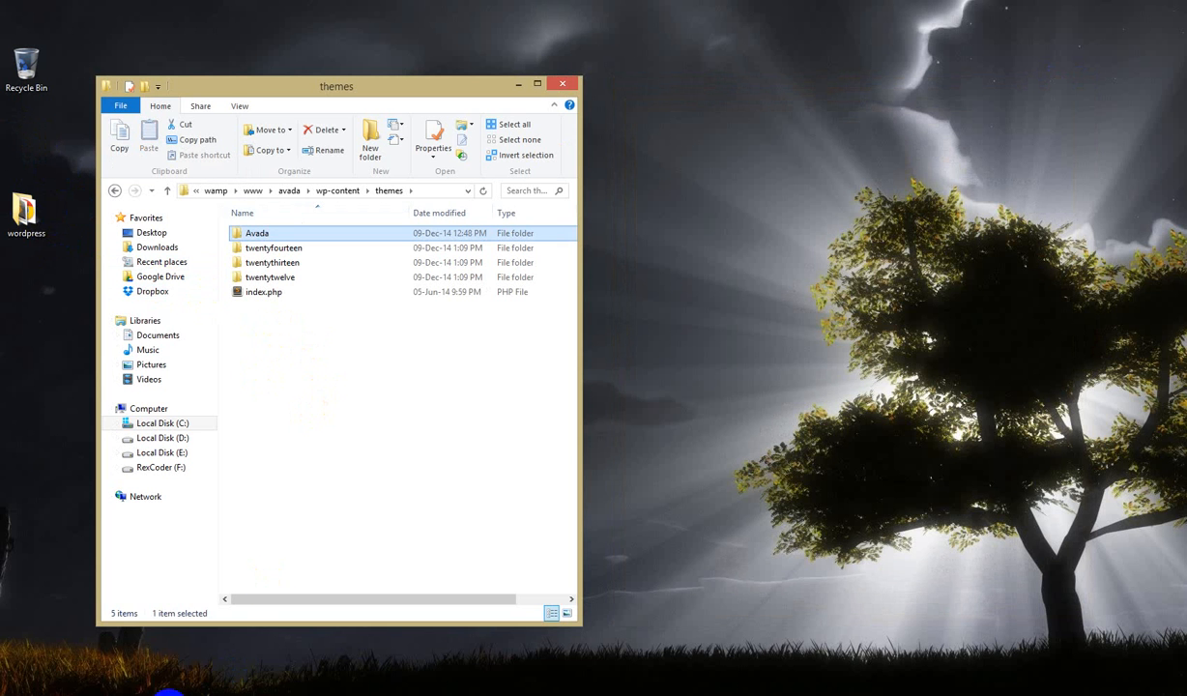
Step: Switch to the browser and load localhost/avada again to start the WordPress setup
{"action": "left_click", "coordinate": [35, 695]}
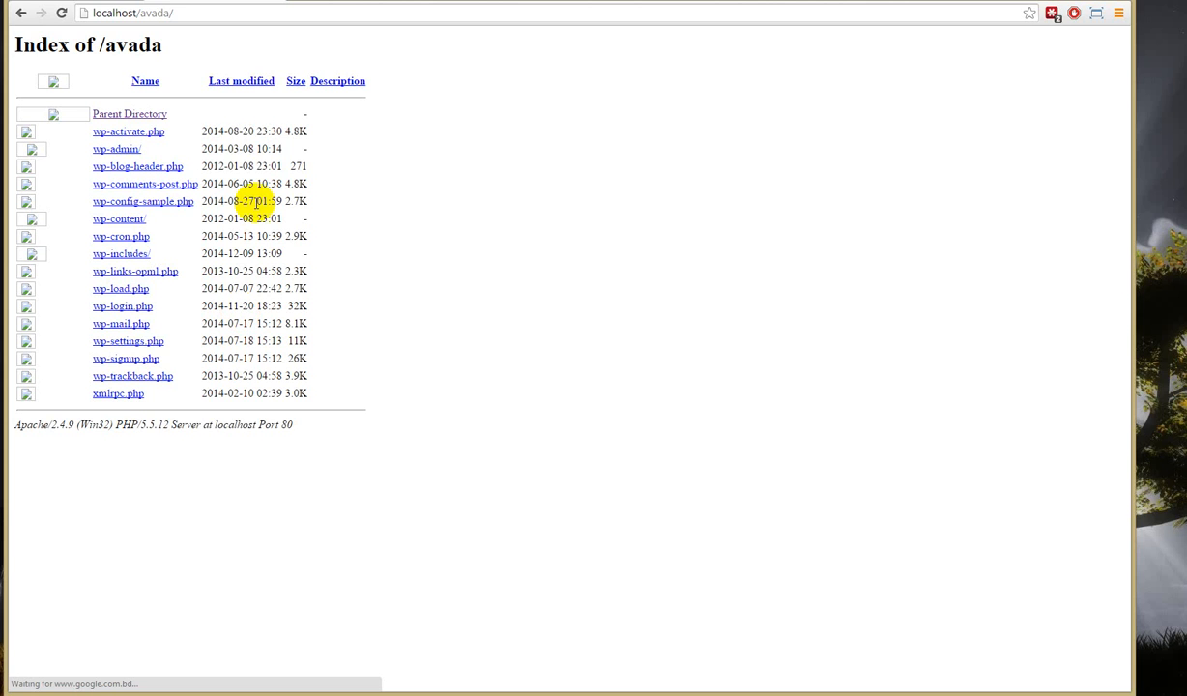
{"action": "left_click", "coordinate": [197, 14]}
{"action": "key", "text": "Return"}
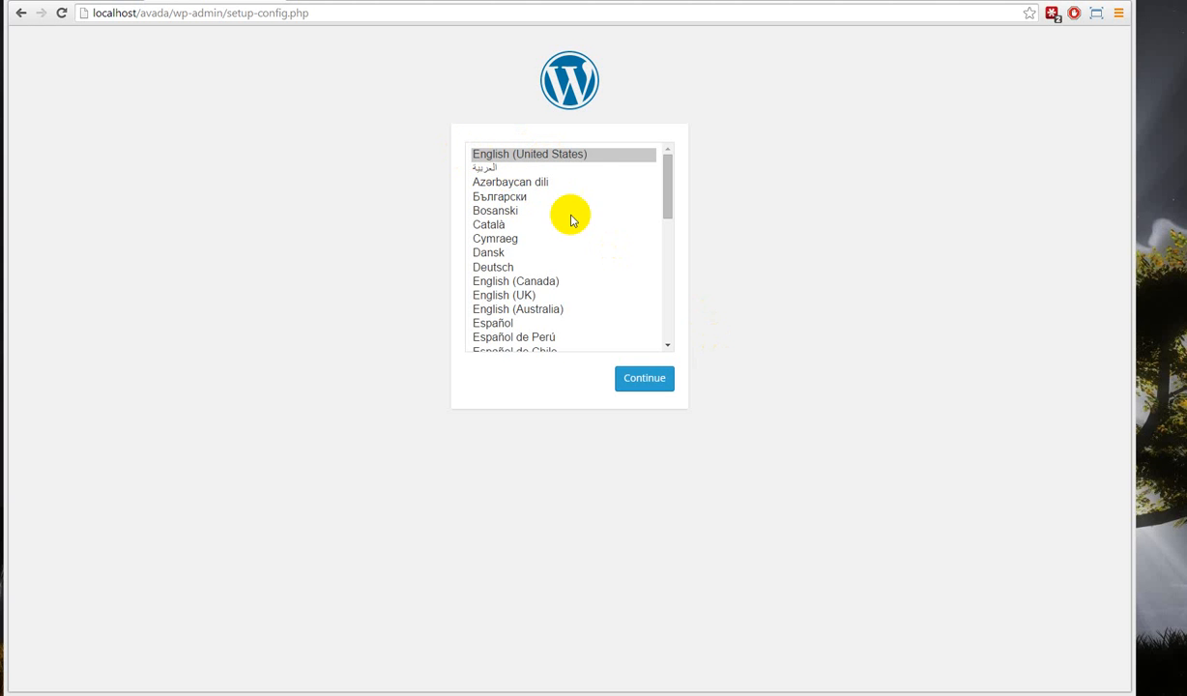
Step: Continue the setup in English (United States) and submit the database details: database name avada, user name root and a blank password
{"action": "left_click", "coordinate": [645, 381]}
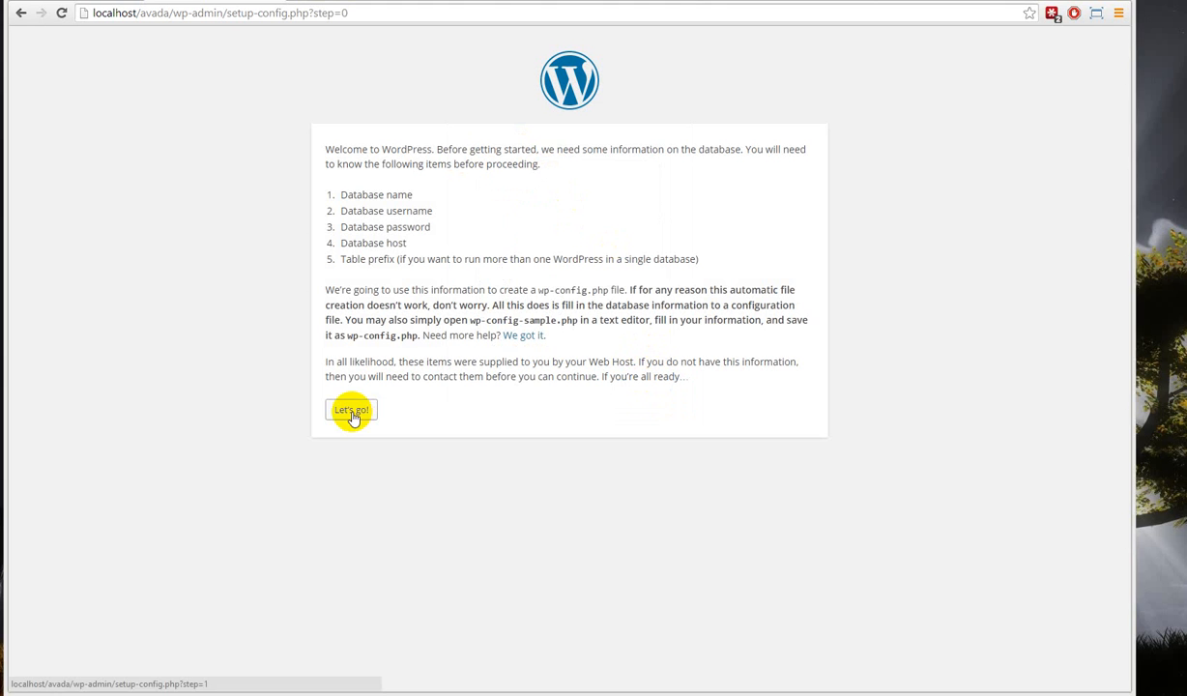
{"action": "left_click", "coordinate": [352, 413]}
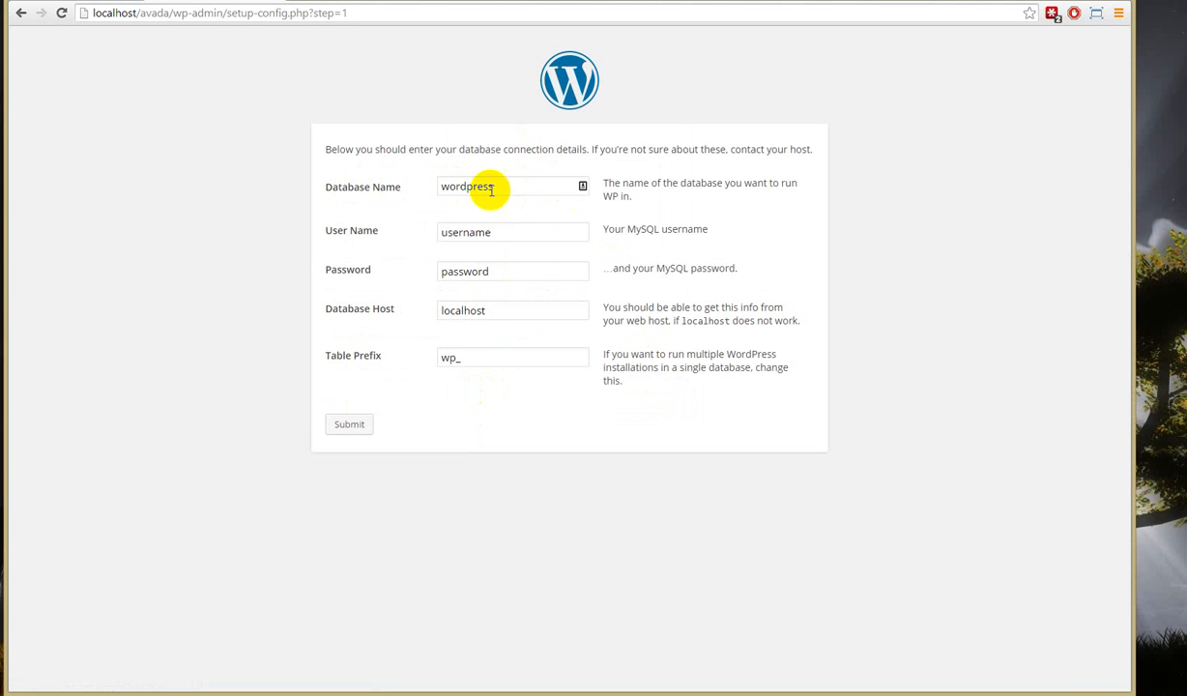
{"action": "left_click_drag", "start_coordinate": [525, 186], "coordinate": [355, 170]}
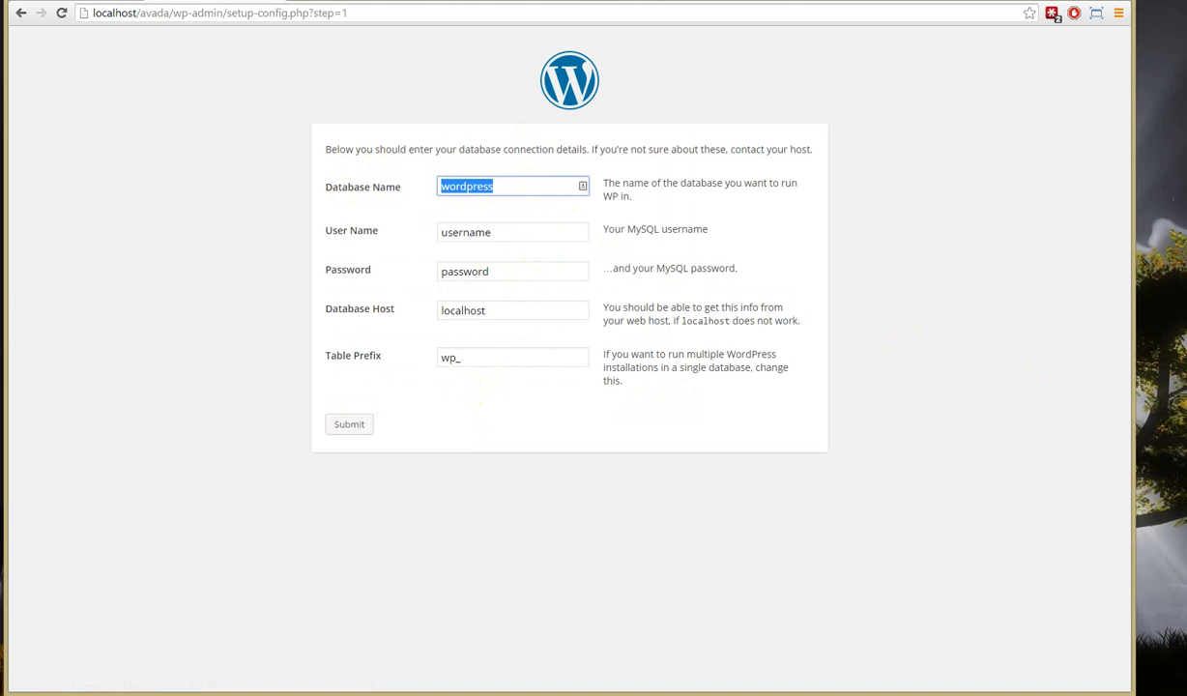
{"action": "type", "text": "avada"}
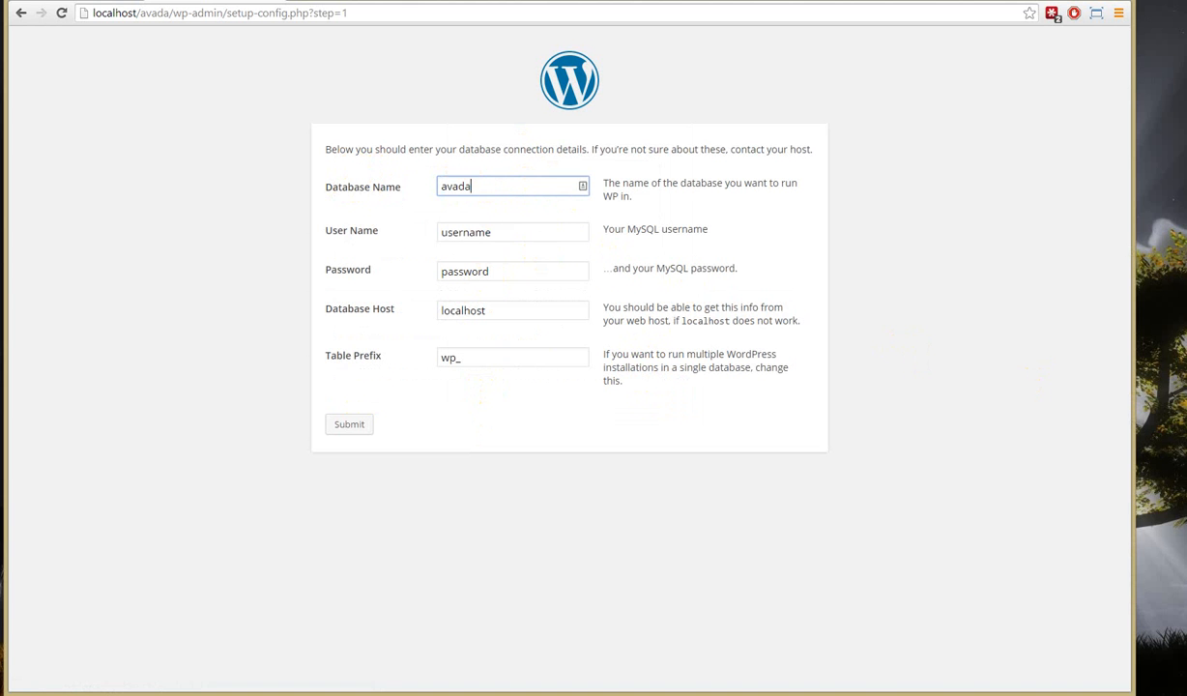
{"action": "key", "text": "Tab"}
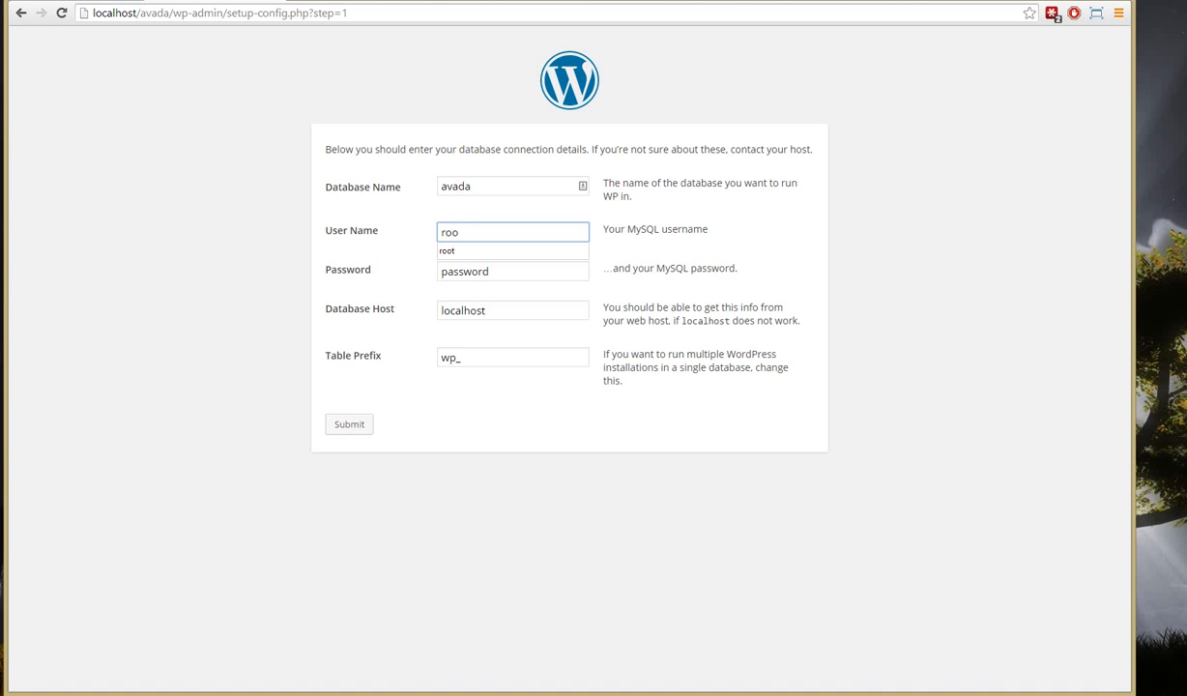
{"action": "key", "text": "Tab"}
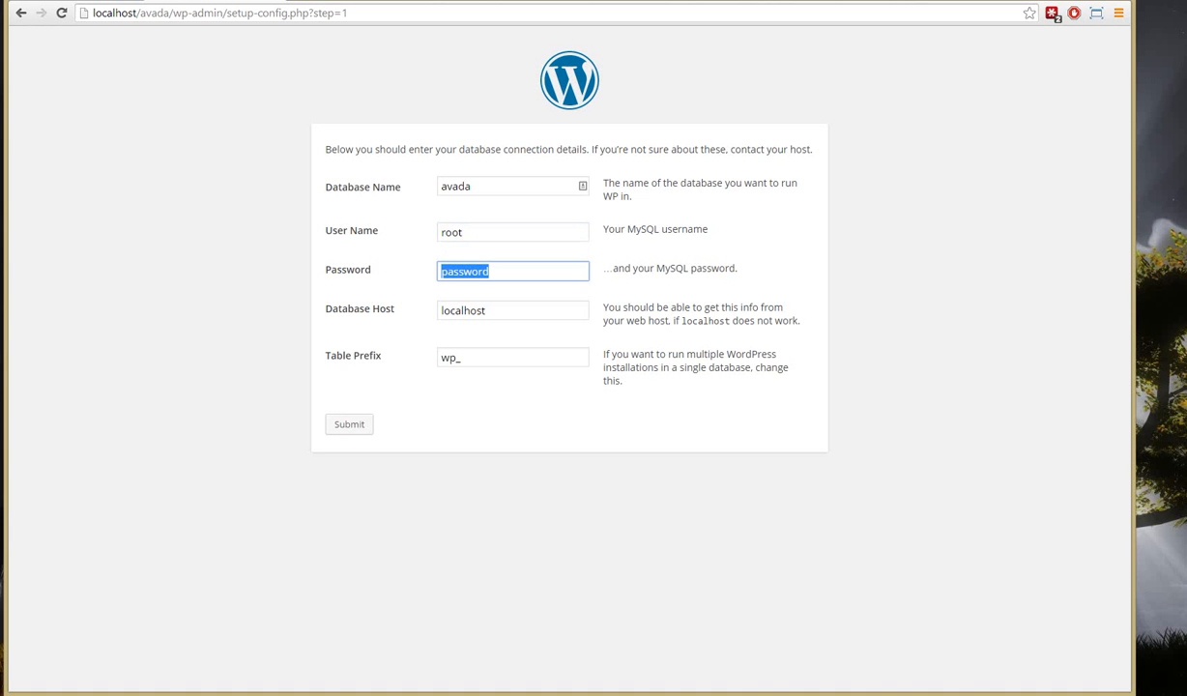
{"action": "key", "text": "BackSpace"}
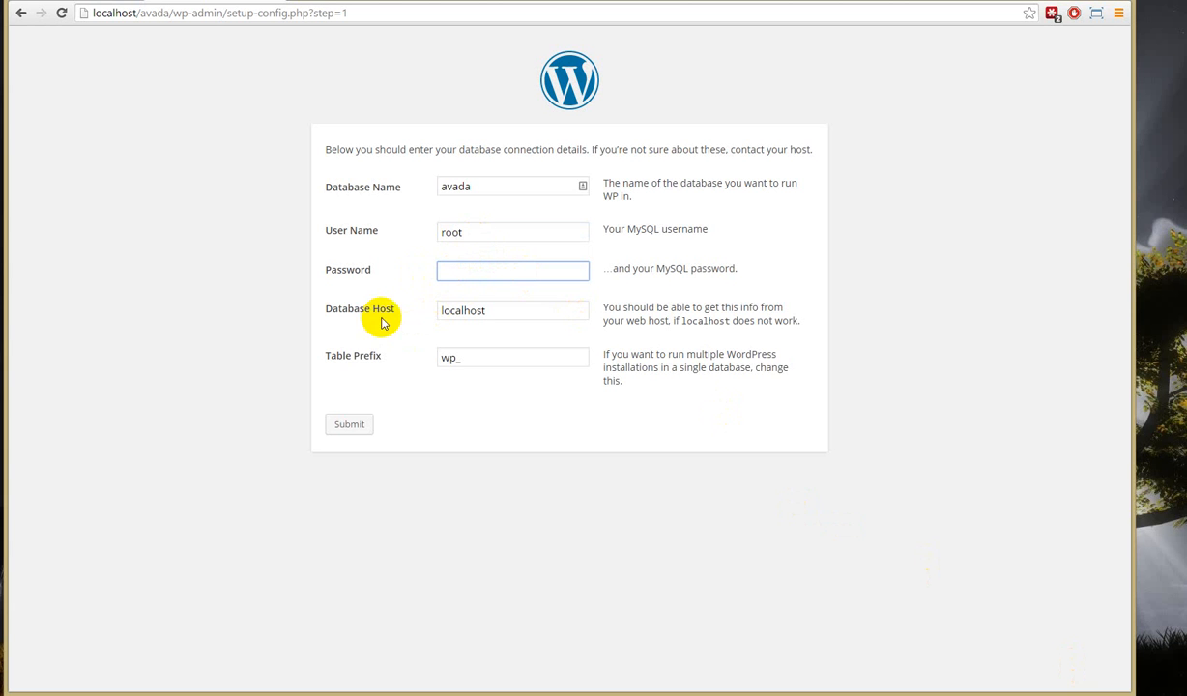
{"action": "left_click", "coordinate": [453, 363]}
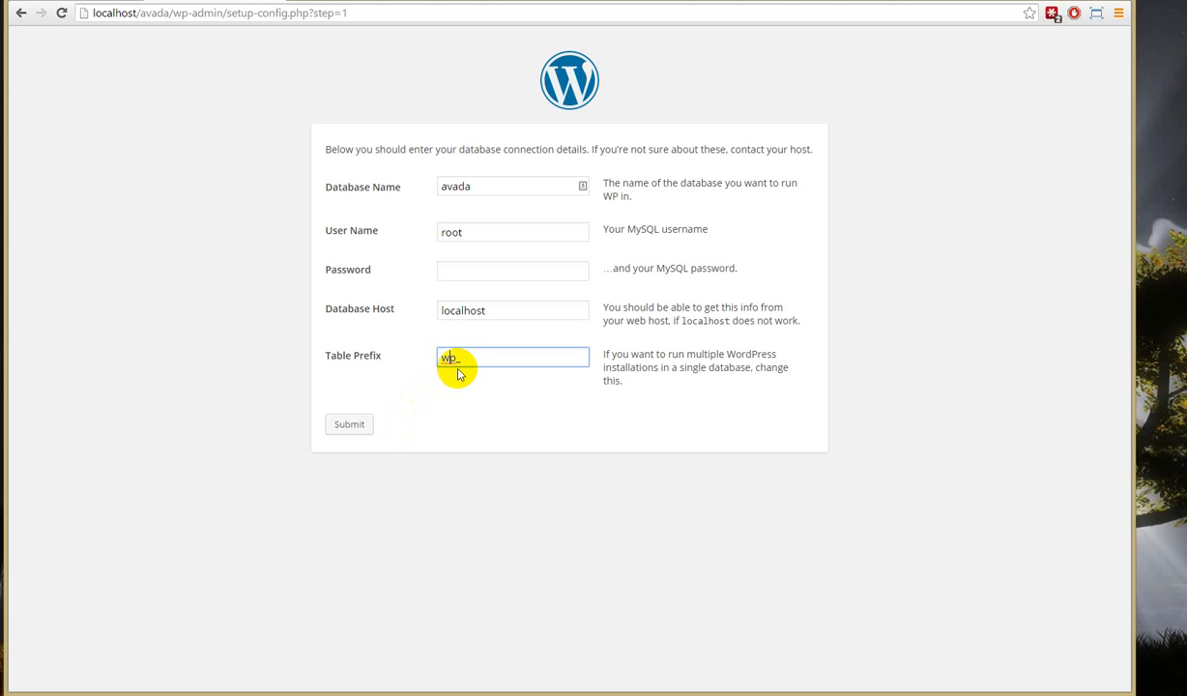
{"action": "left_click", "coordinate": [348, 425]}
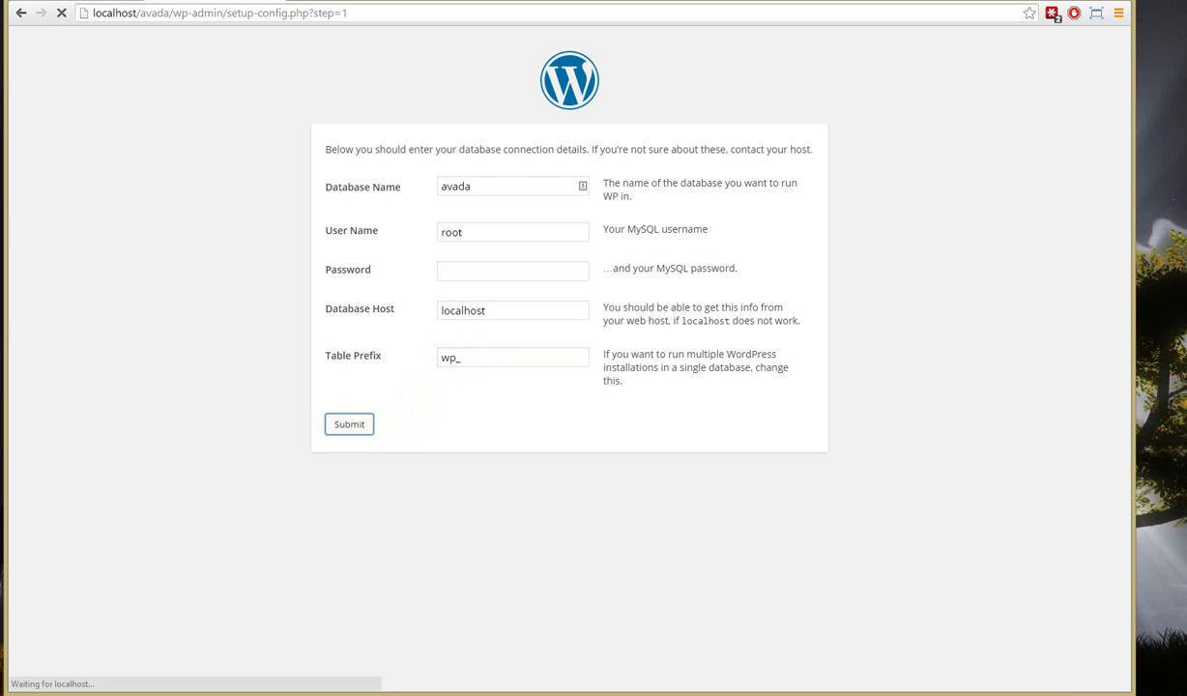
Step: Run the install and set the site title to Avada Theme Customization
{"action": "left_click", "coordinate": [355, 204]}
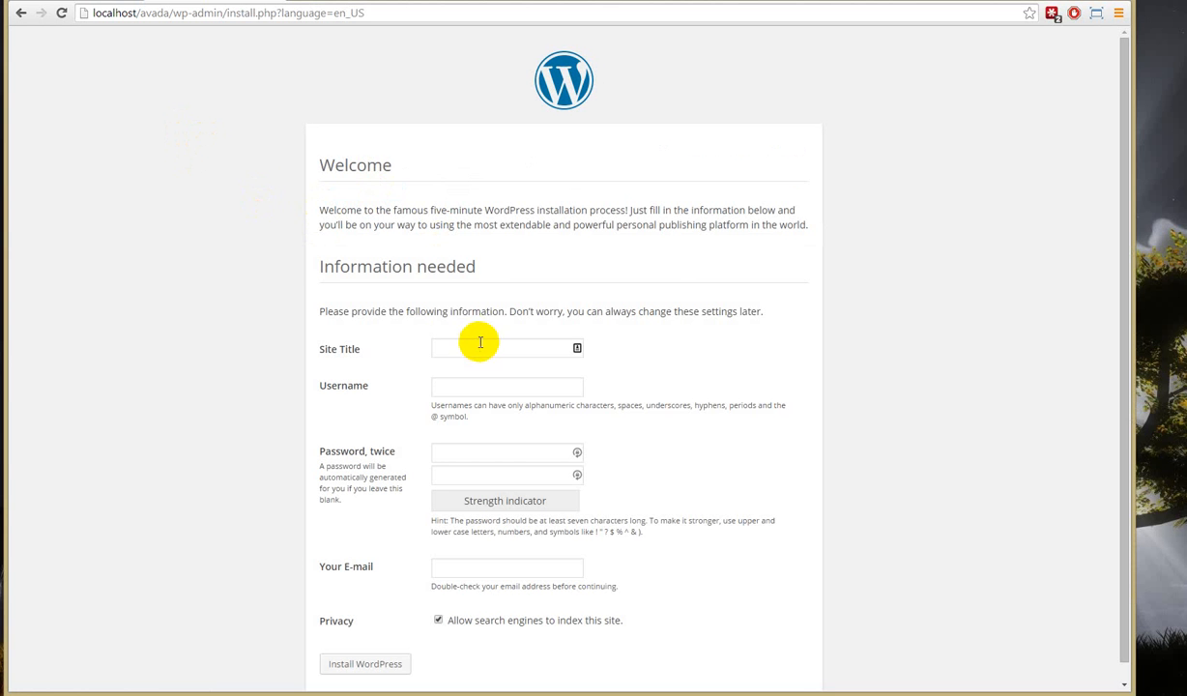
{"action": "left_click", "coordinate": [480, 343]}
{"action": "scroll", "coordinate": [478, 290], "scroll_direction": "down", "scroll_amount": 1}
{"action": "left_click", "coordinate": [485, 330]}
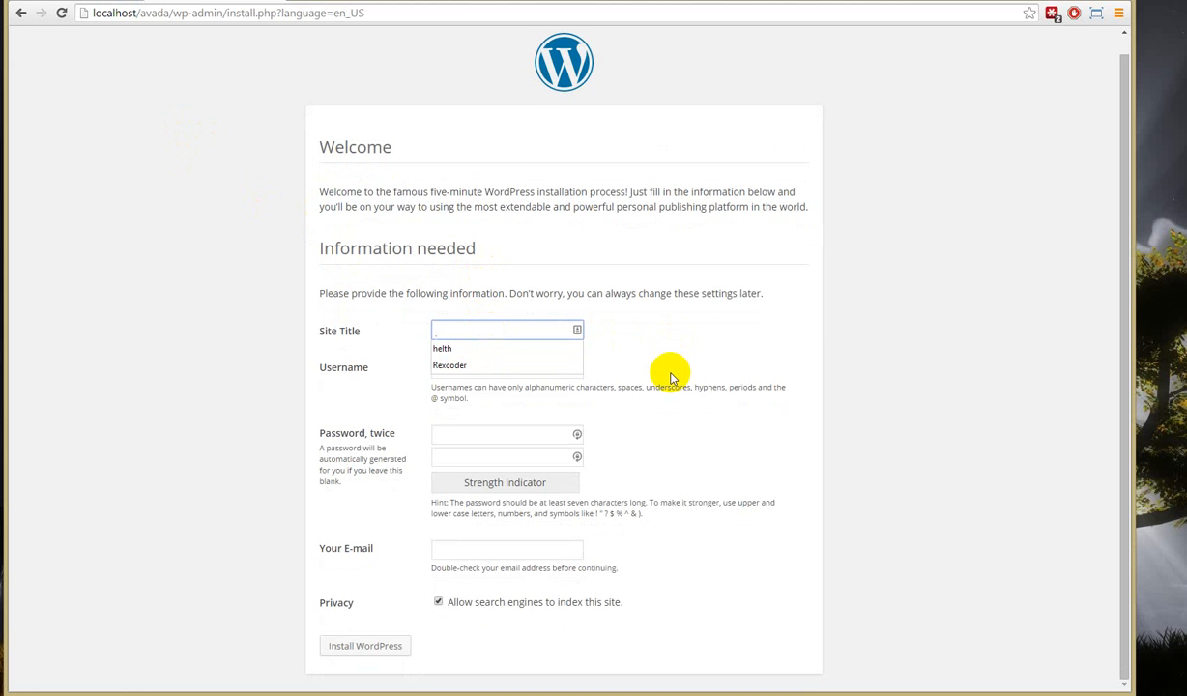
{"action": "type", "text": "Avada Theme Customization"}
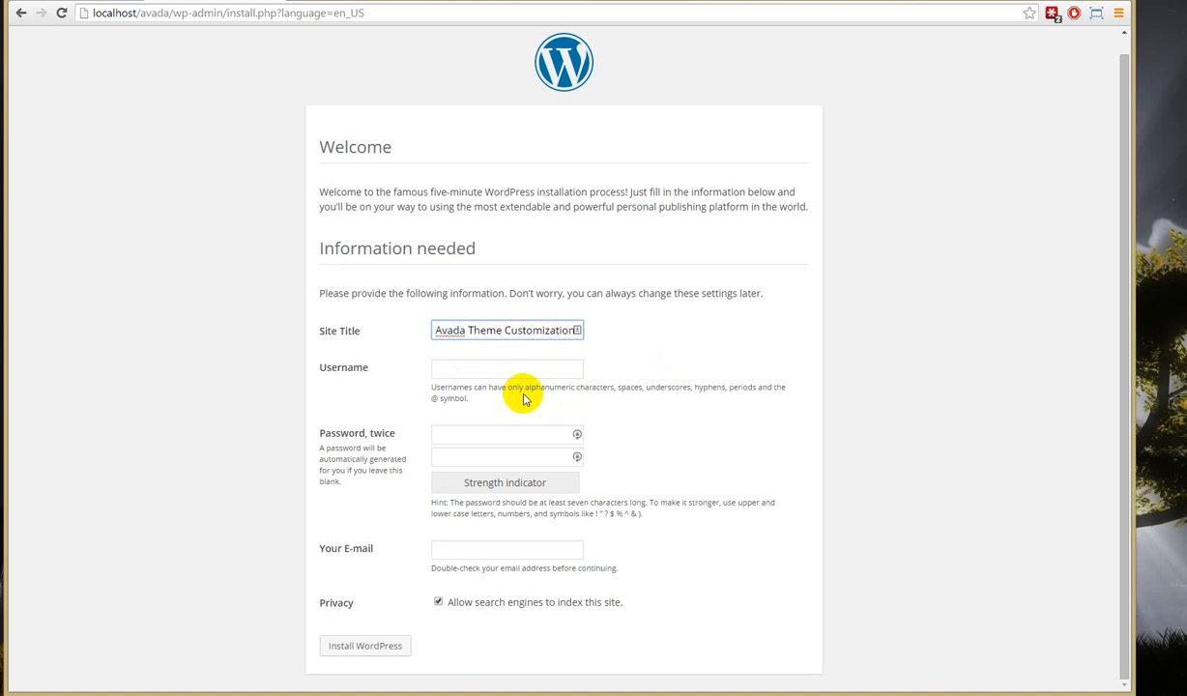
Step: Fill in the administrator's username, the account password twice and the administrator's e-mail address
{"action": "left_click", "coordinate": [474, 370]}
{"action": "type", "text": "rex"}
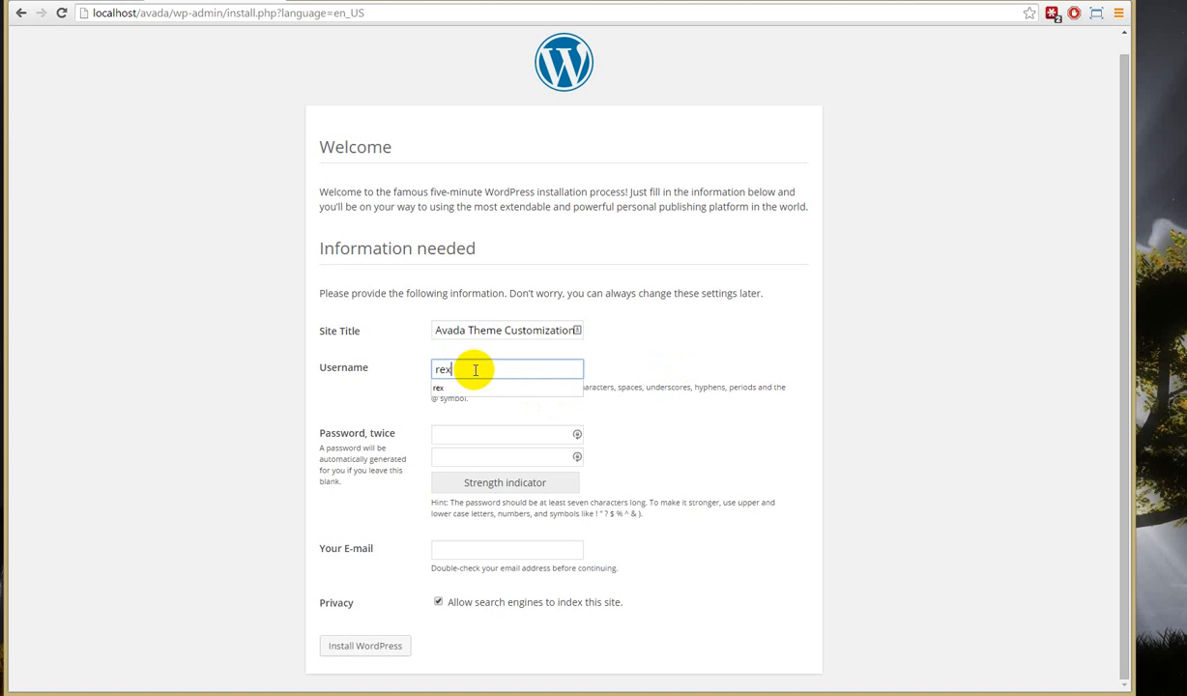
{"action": "key", "text": "Tab"}
{"action": "type", "text": "••"}
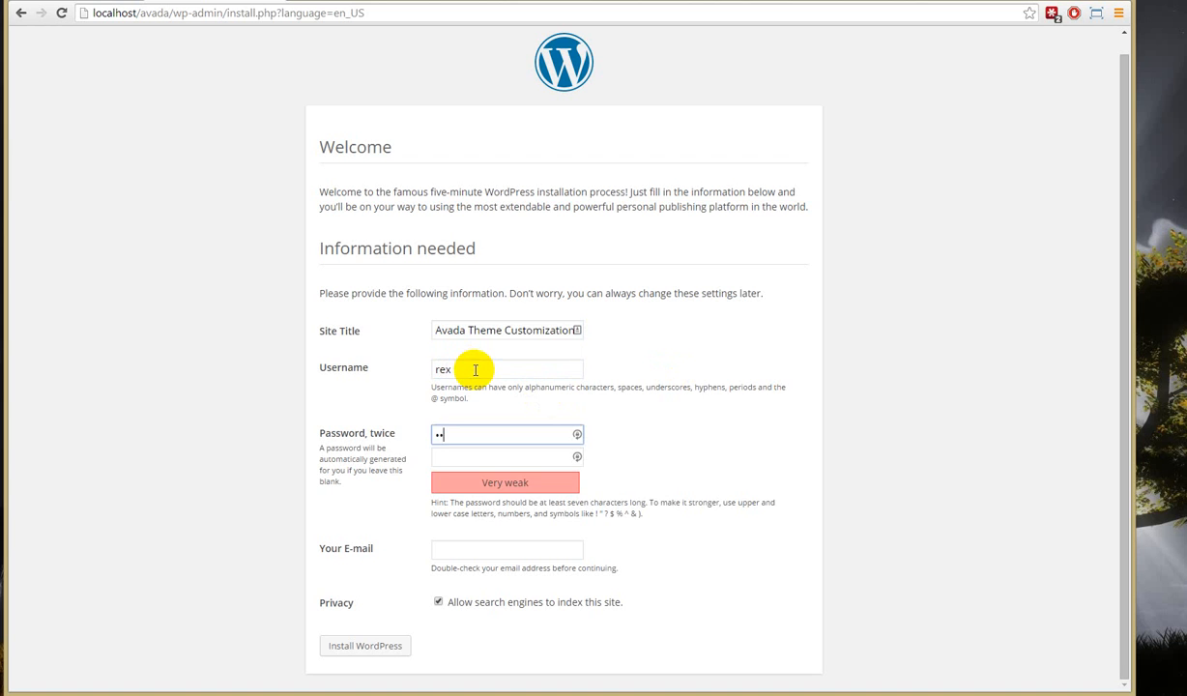
{"action": "key", "text": "Tab"}
{"action": "key", "text": "Tab"}
{"action": "type", "text": "a"}
{"action": "key", "text": "Down"}
{"action": "key", "text": "Return"}
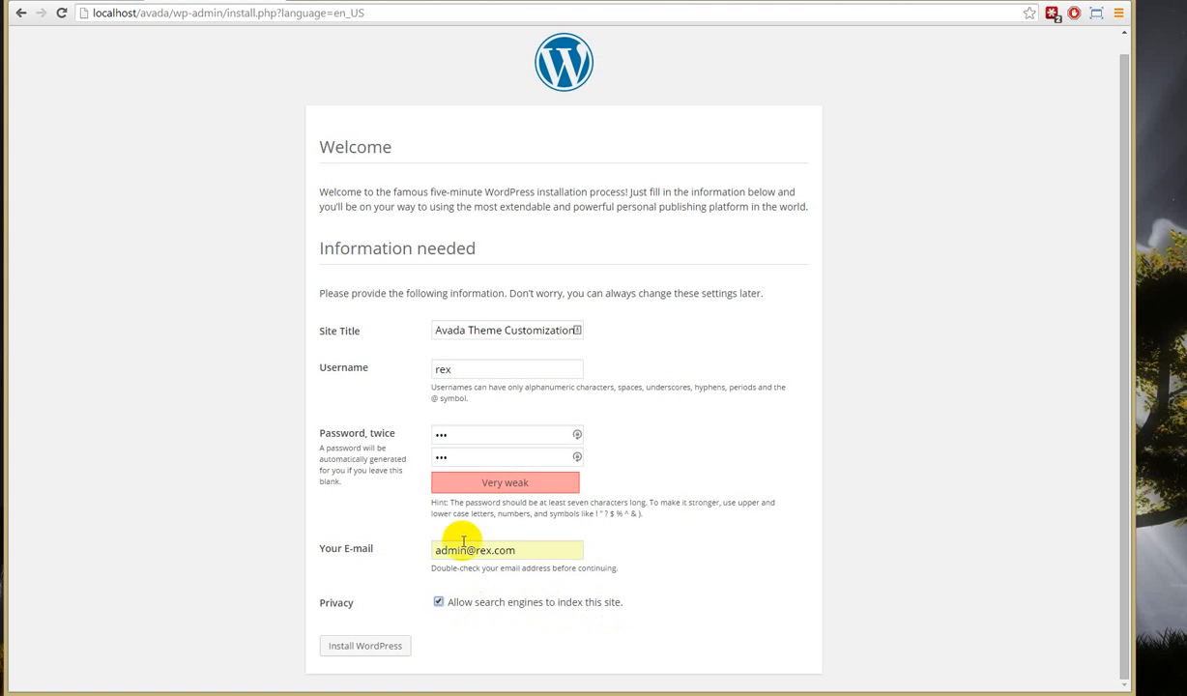
Step: Disallow search engines from indexing the site and install WordPress
{"action": "left_click", "coordinate": [439, 602]}
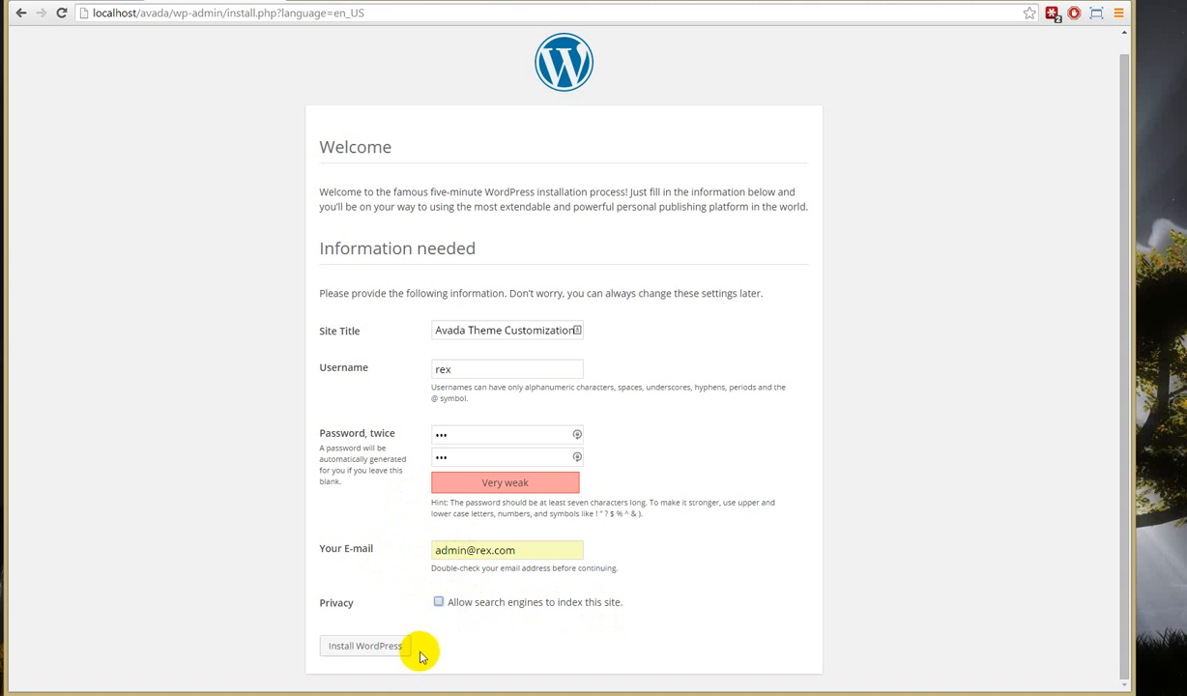
{"action": "left_click", "coordinate": [363, 651]}
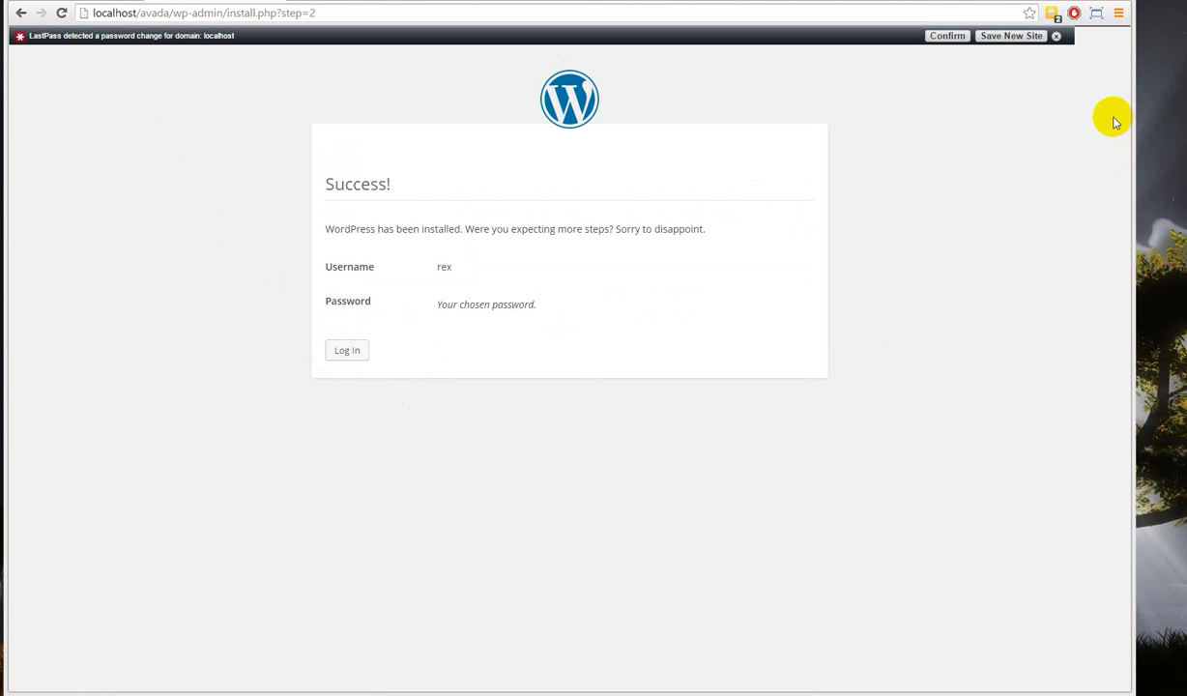
{"action": "left_click", "coordinate": [1056, 36]}
Step: Log in to the new site with the prefilled username and password, with Remember Me enabled
{"action": "left_click", "coordinate": [349, 335]}
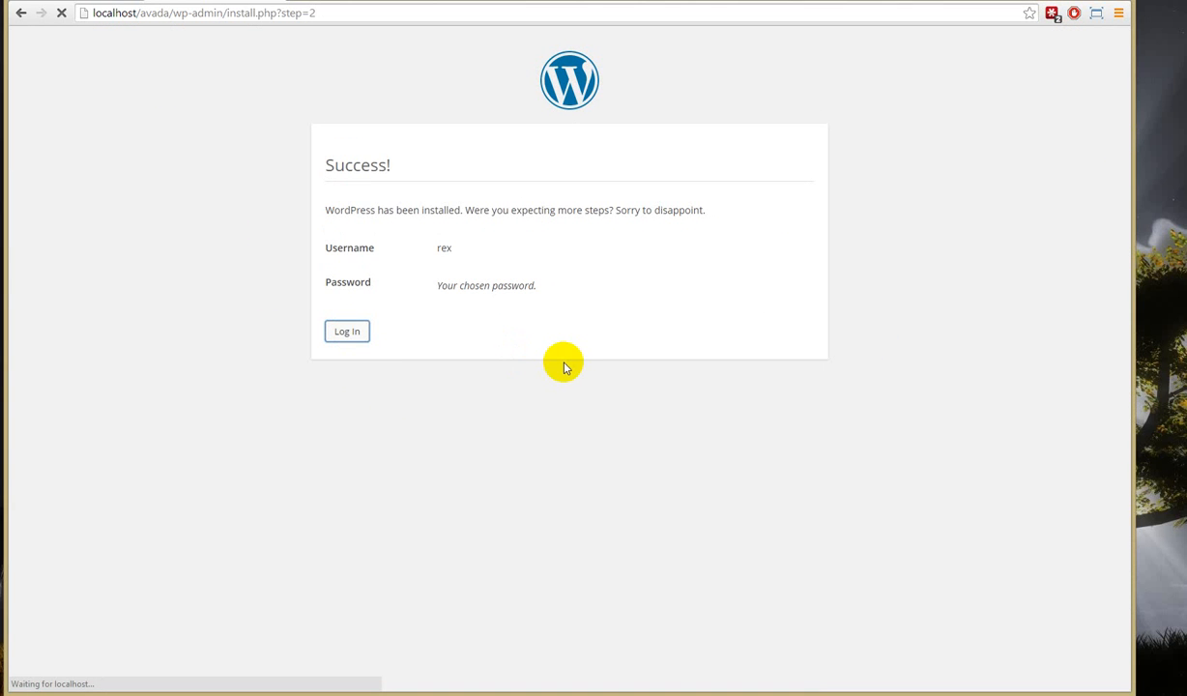
{"action": "left_click", "coordinate": [521, 242]}
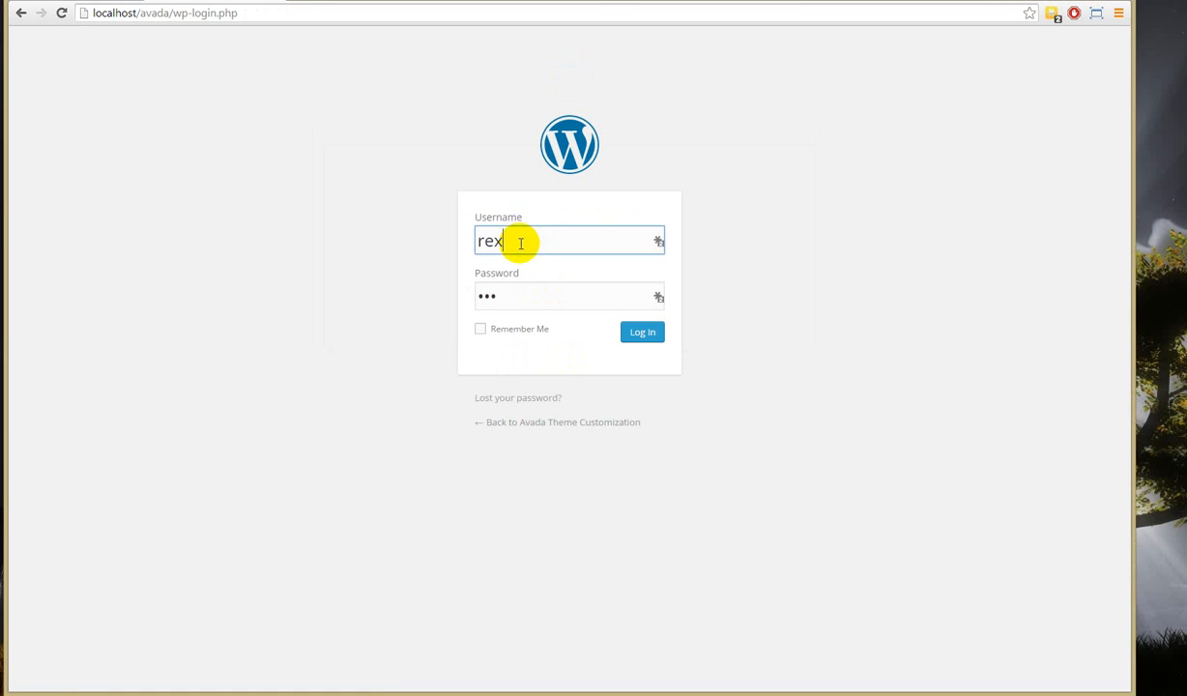
{"action": "left_click", "coordinate": [254, 18]}
{"action": "left_click", "coordinate": [514, 239]}
{"action": "left_click", "coordinate": [524, 298]}
{"action": "left_click", "coordinate": [481, 329]}
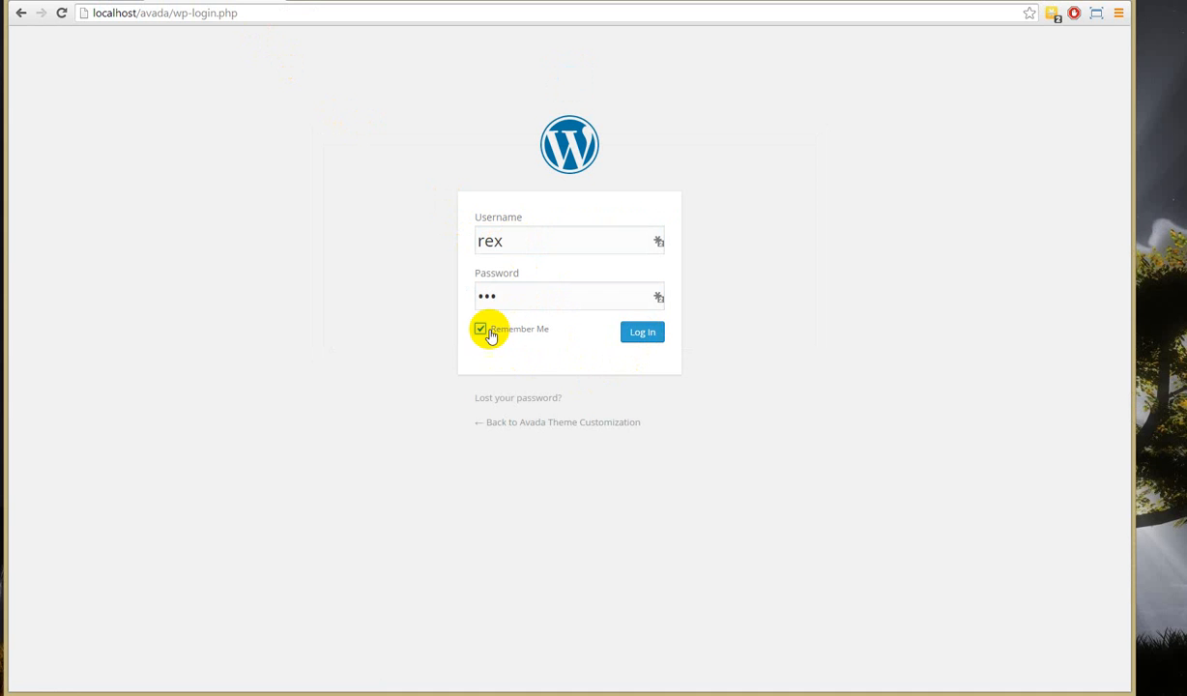
{"action": "left_click", "coordinate": [533, 297]}
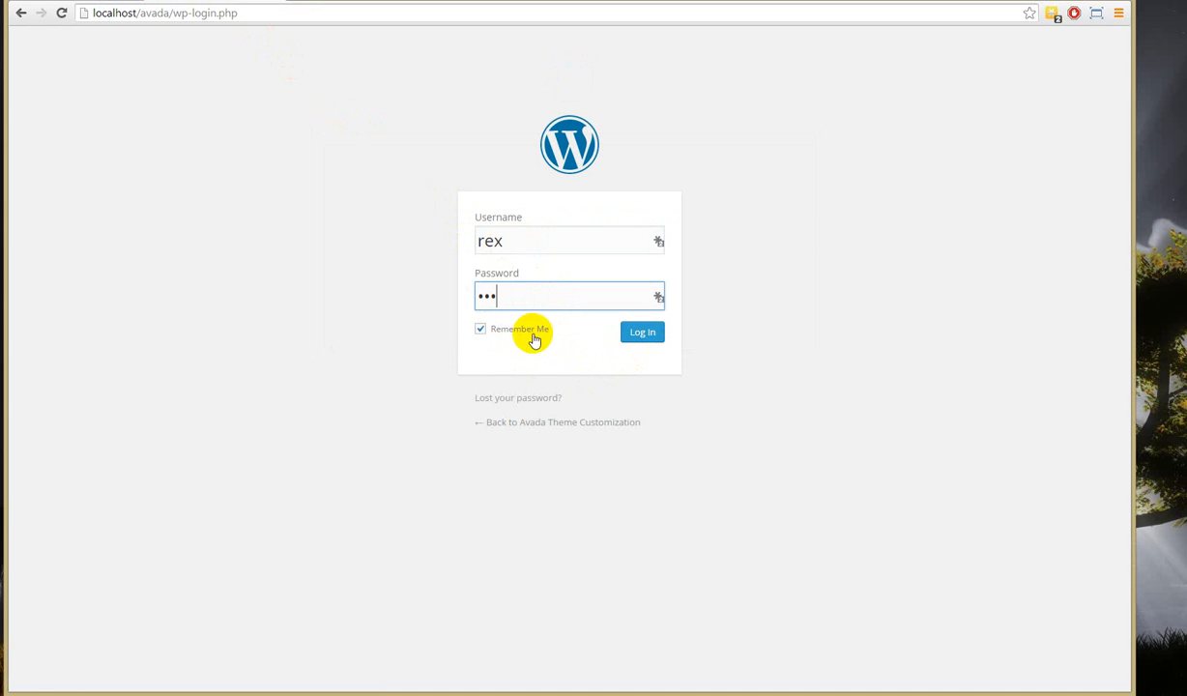
{"action": "left_click", "coordinate": [644, 340]}
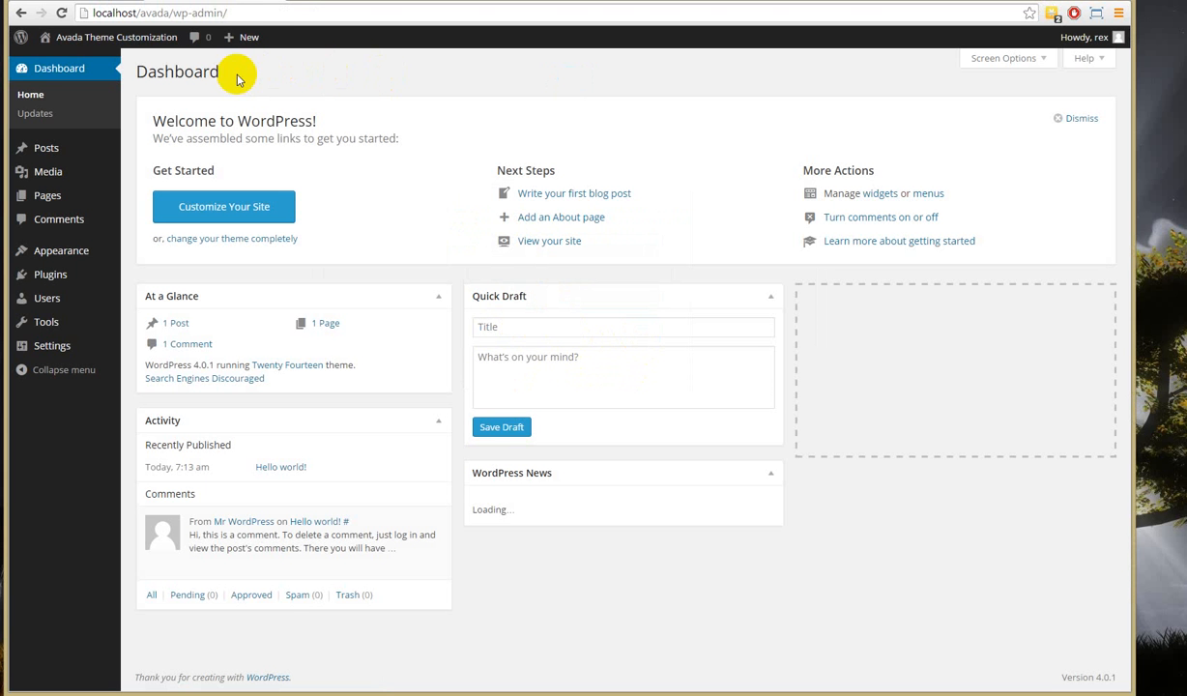
Step: Switch to the File Explorer window to check the folders in the site's themes folder, and minimize it
{"action": "left_click", "coordinate": [245, 12]}
{"action": "left_click", "coordinate": [311, 64]}
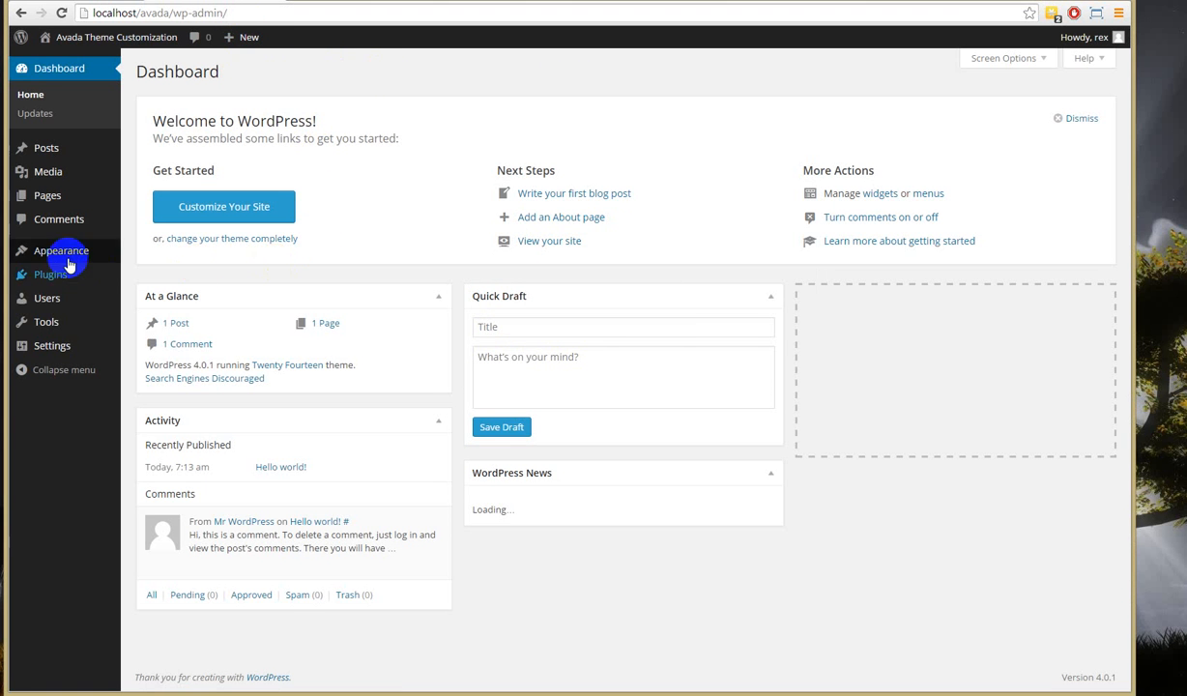
{"action": "left_click", "coordinate": [174, 695]}
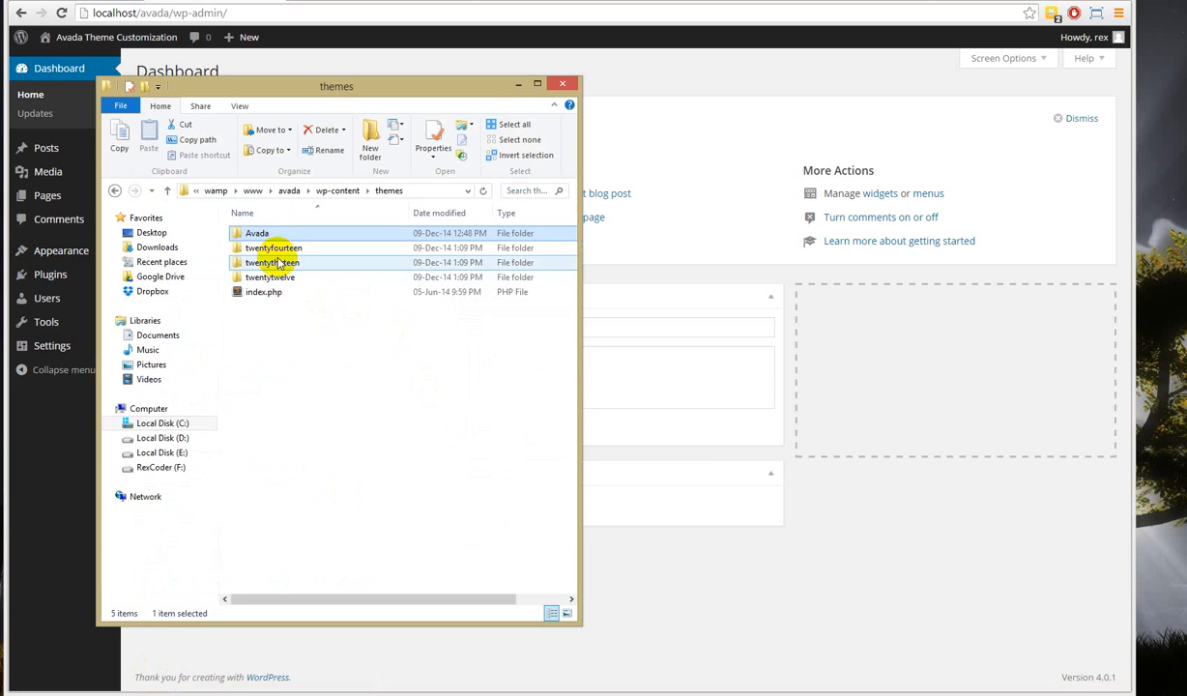
{"action": "left_click", "coordinate": [274, 248]}
{"action": "left_click", "coordinate": [517, 86]}
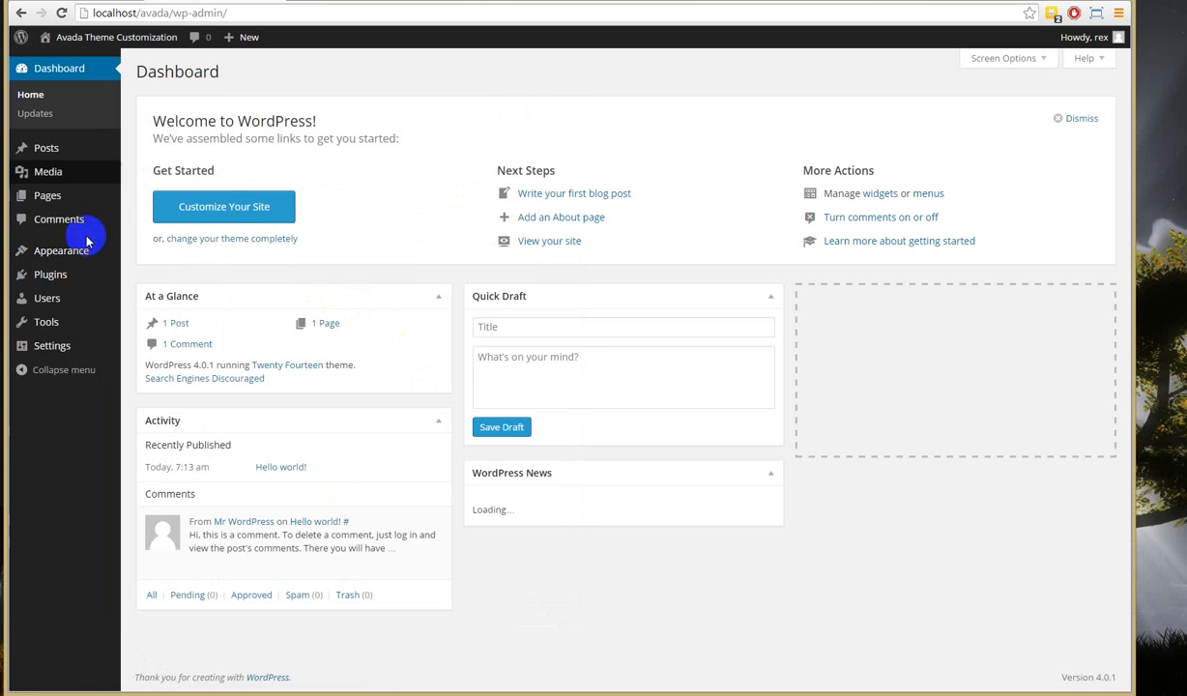
Step: Open the site's installed themes page and compare the listed themes with the Avada folder in the themes folder
{"action": "mouse_move", "coordinate": [63, 257]}
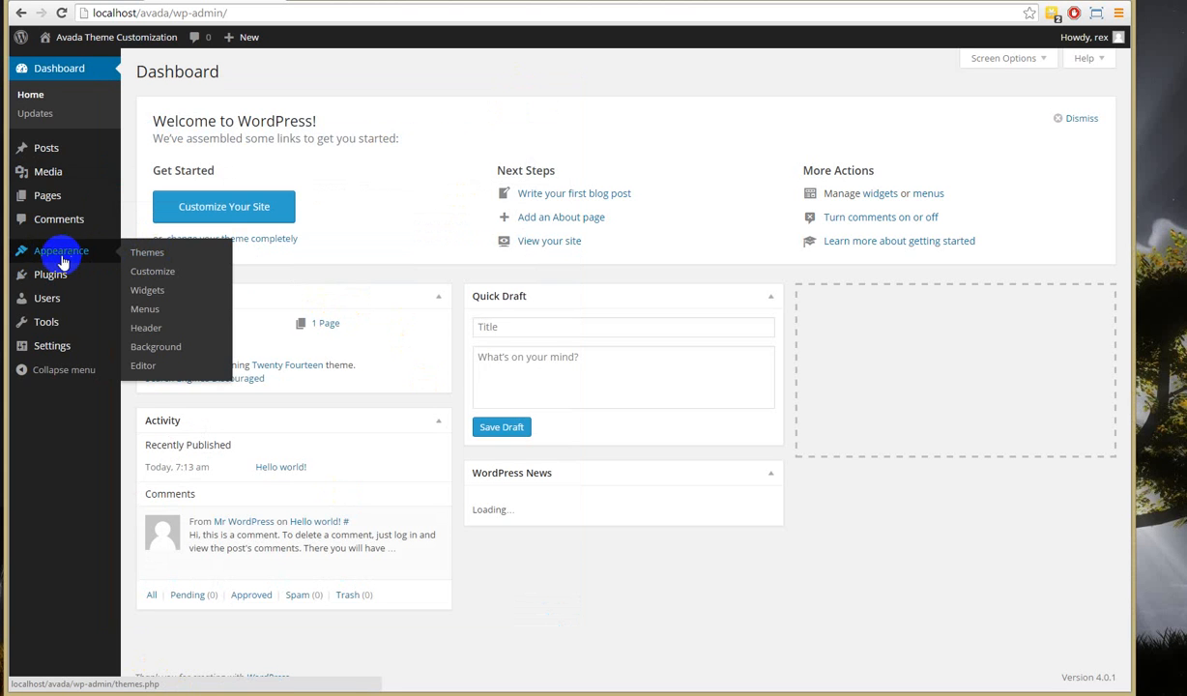
{"action": "left_click", "coordinate": [62, 259]}
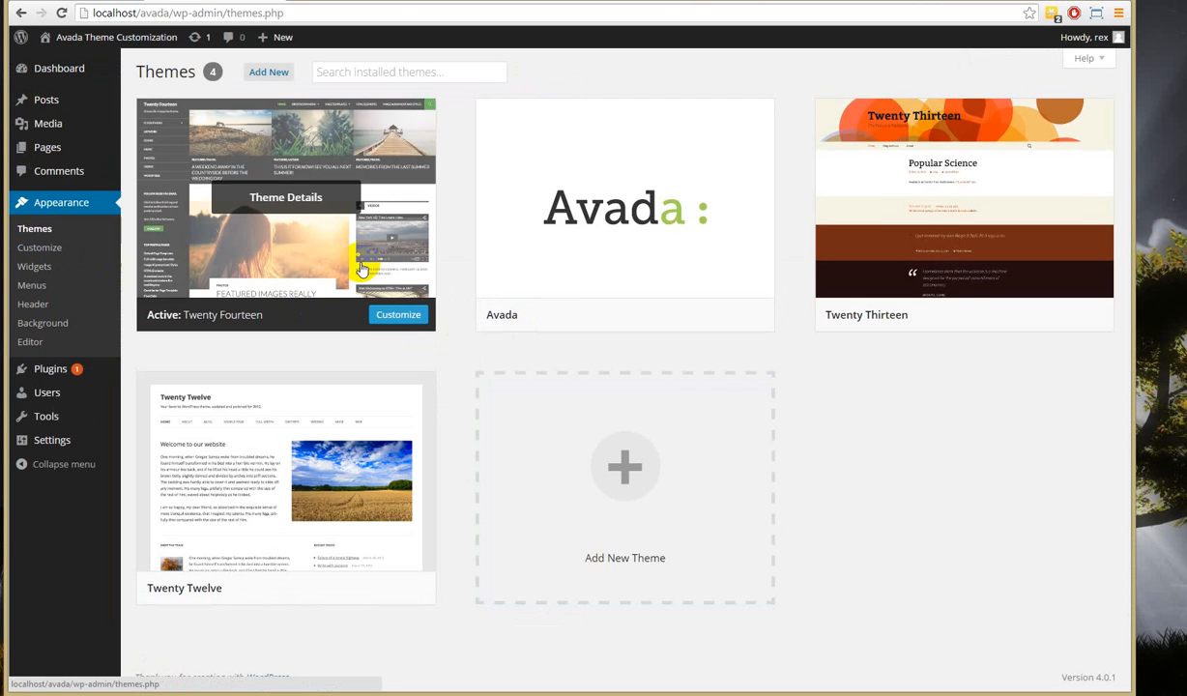
{"action": "left_click", "coordinate": [201, 695]}
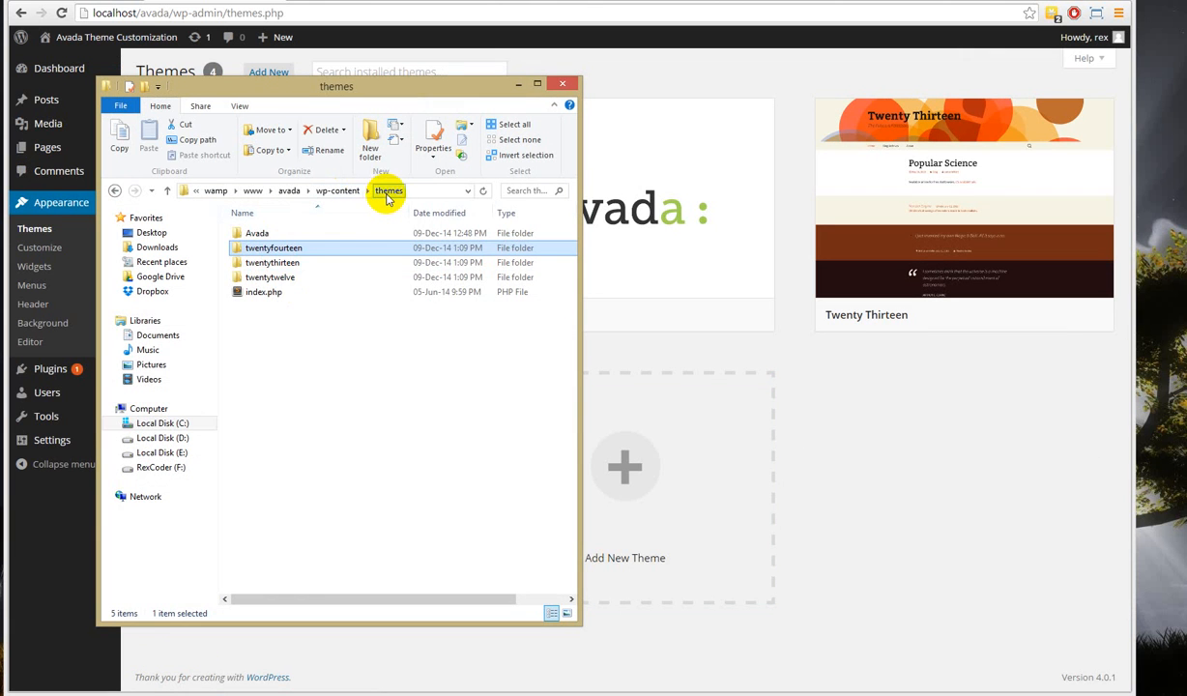
{"action": "left_click", "coordinate": [260, 233]}
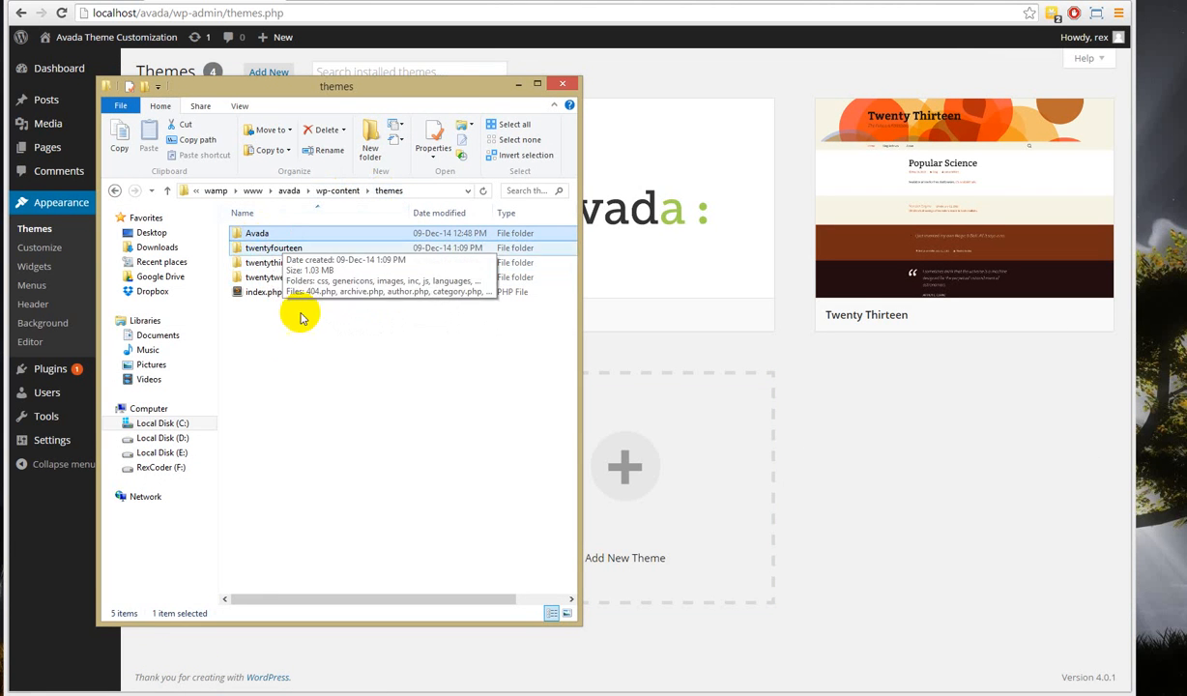
{"action": "left_click", "coordinate": [517, 86]}
{"action": "mouse_move", "coordinate": [628, 217]}
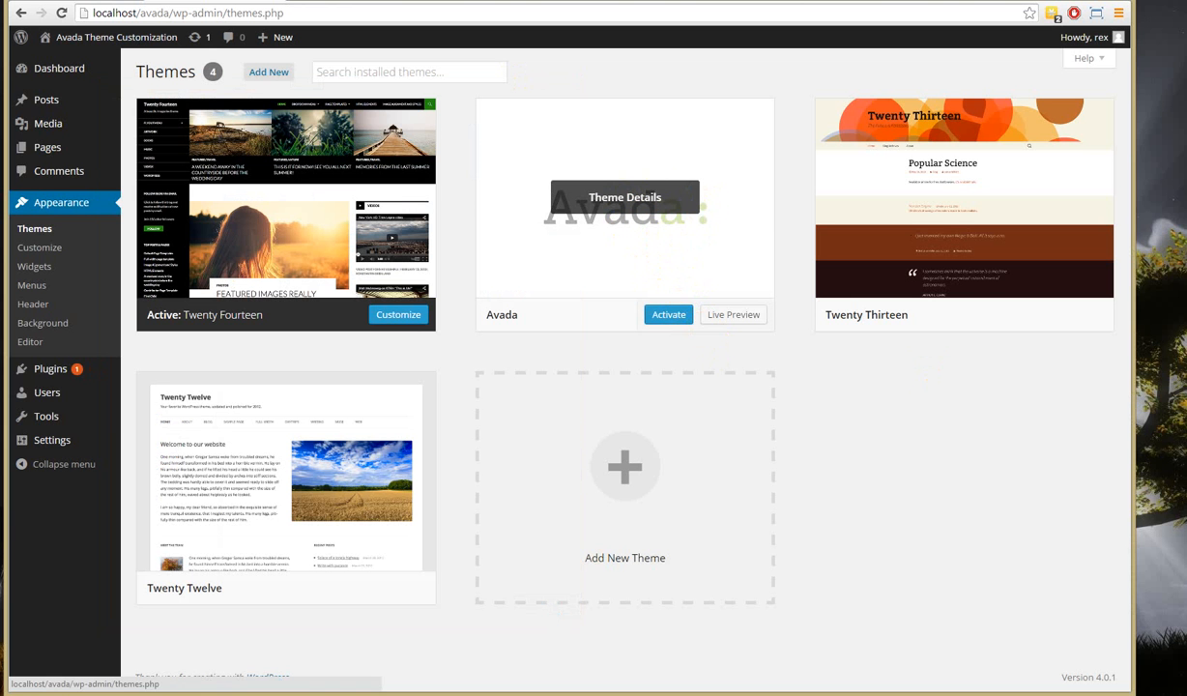
{"action": "left_click", "coordinate": [1080, 1]}
{"action": "left_click_drag", "start_coordinate": [1176, 354], "coordinate": [398, 293]}
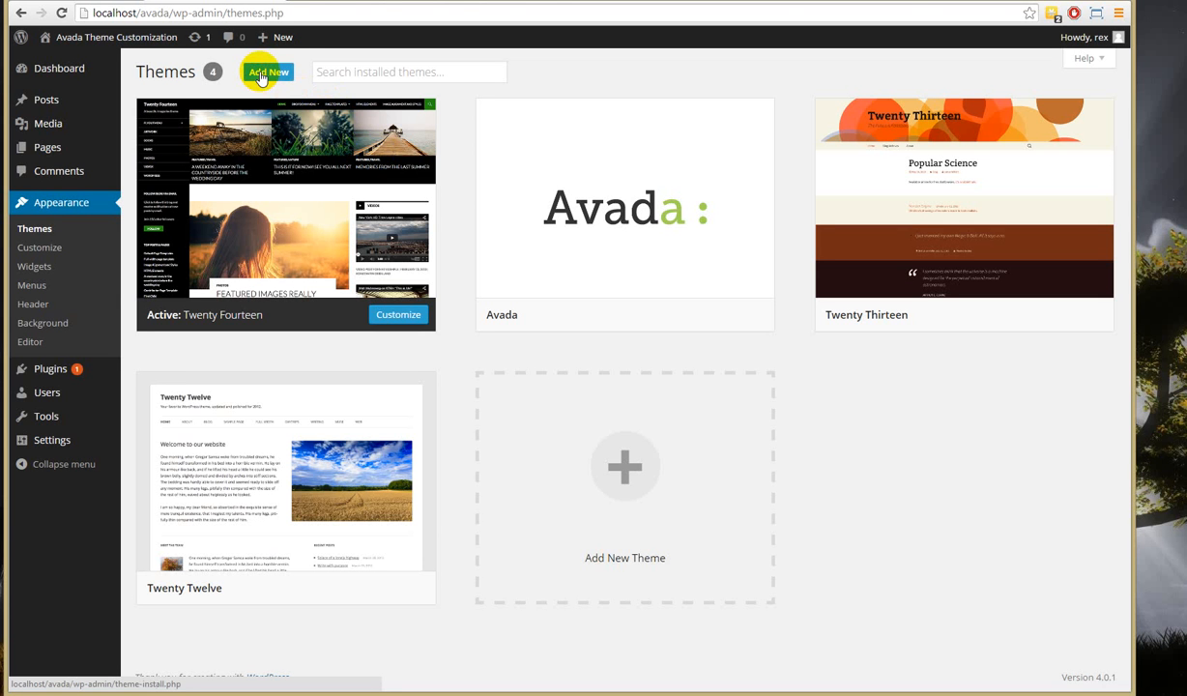
{"action": "left_click", "coordinate": [260, 78]}
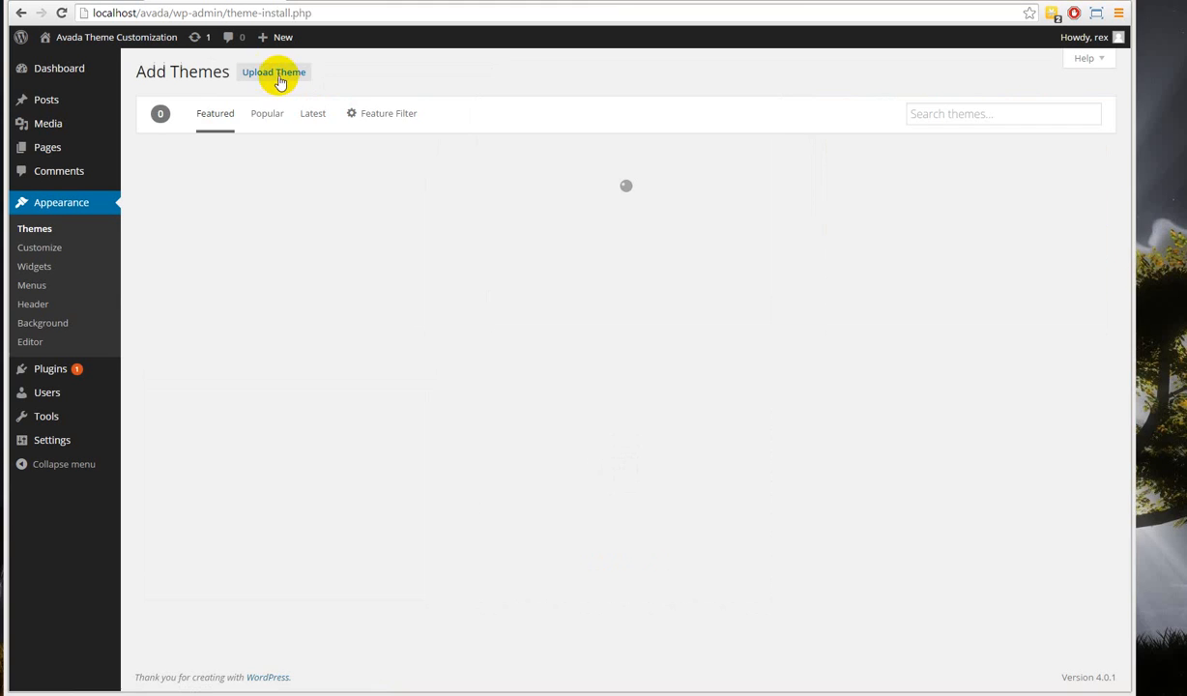
{"action": "left_click", "coordinate": [277, 75]}
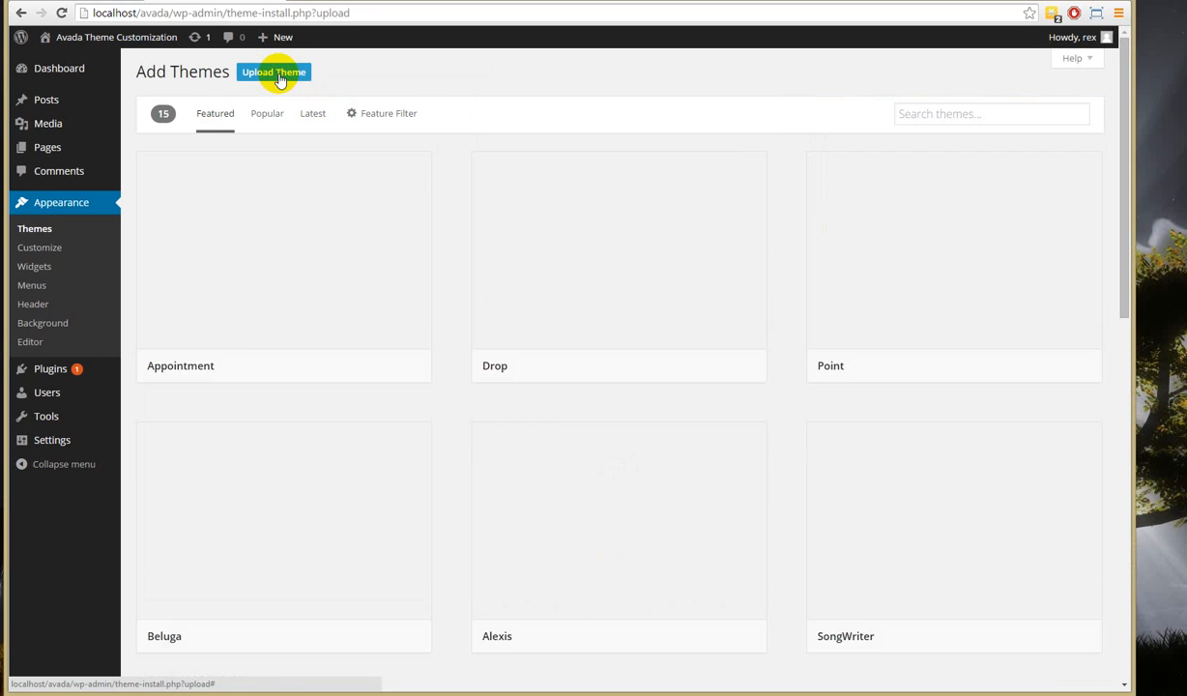
{"action": "left_click", "coordinate": [523, 195]}
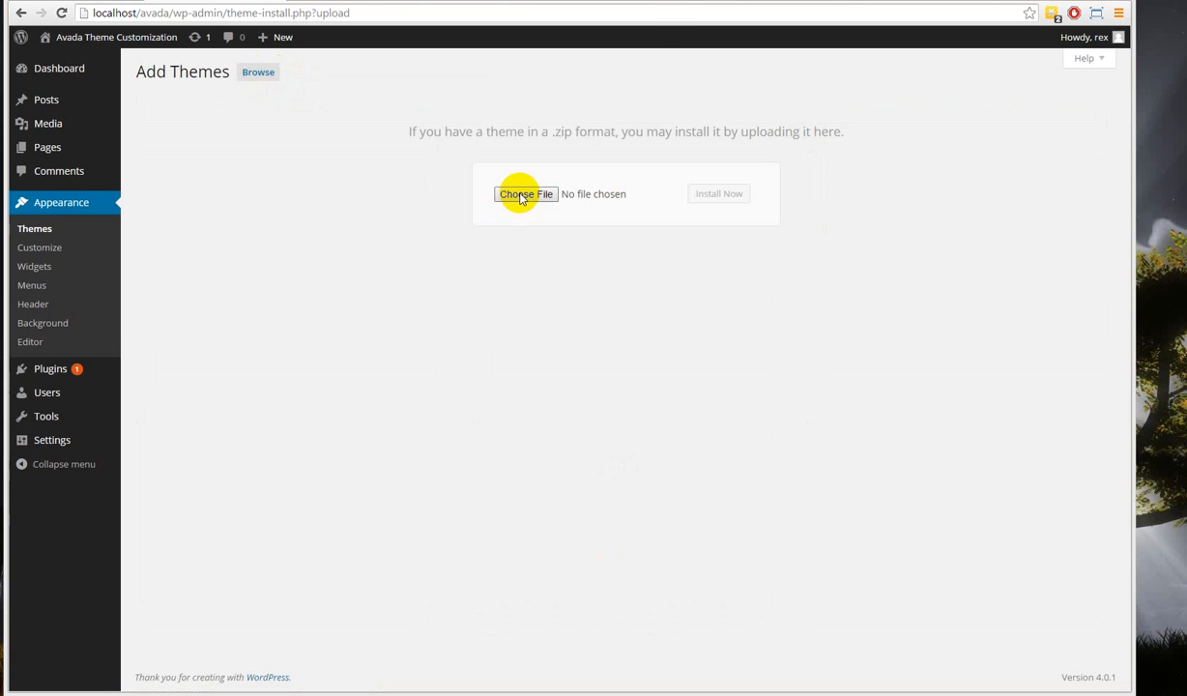
{"action": "left_click", "coordinate": [378, 190]}
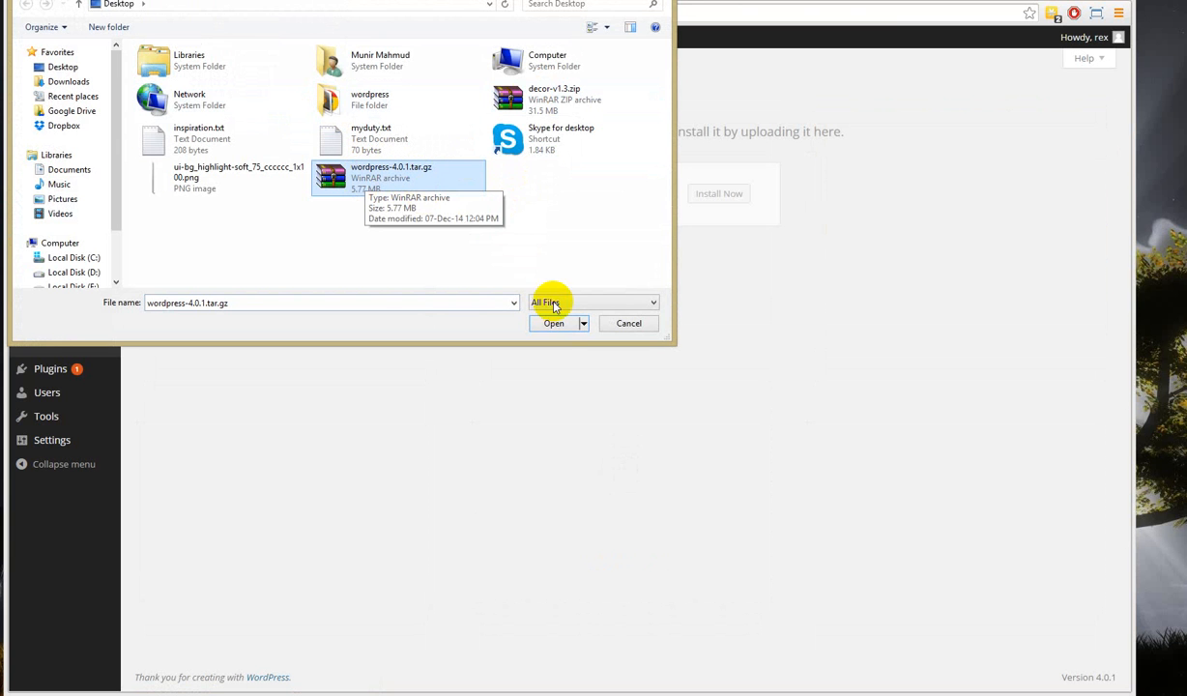
{"action": "left_click", "coordinate": [631, 325]}
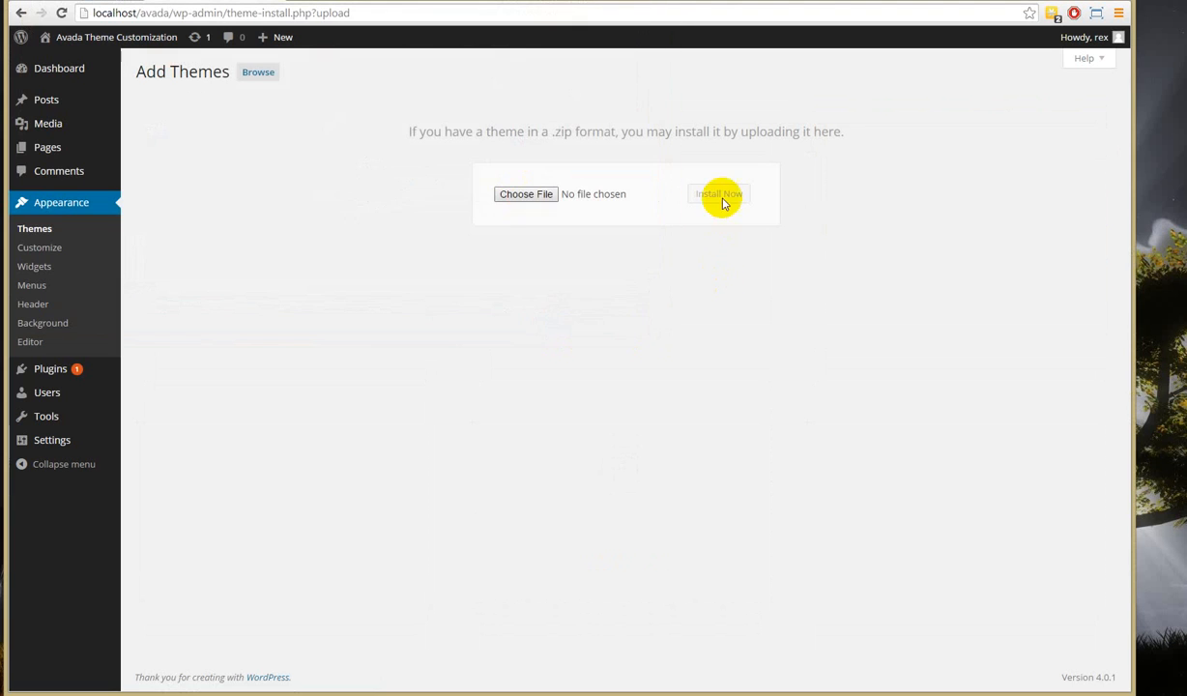
Step: Return to the installed themes, activate the Avada theme, and read its notice about required and recommended plugins
{"action": "left_click", "coordinate": [31, 232]}
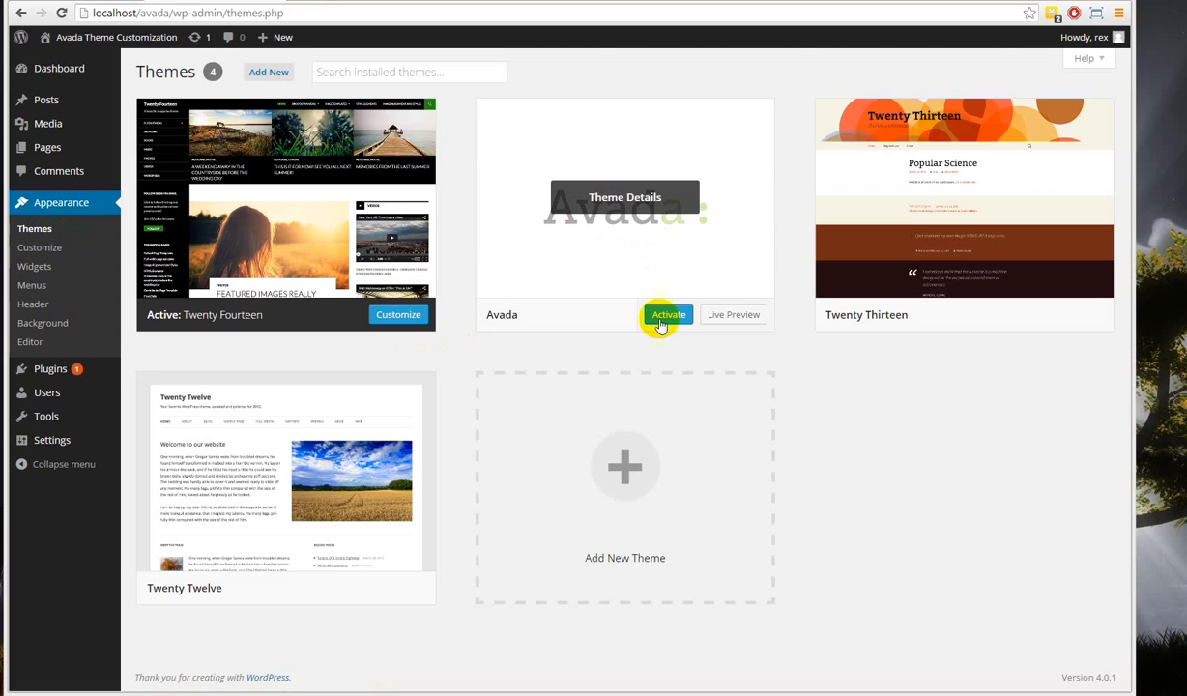
{"action": "left_click", "coordinate": [665, 317]}
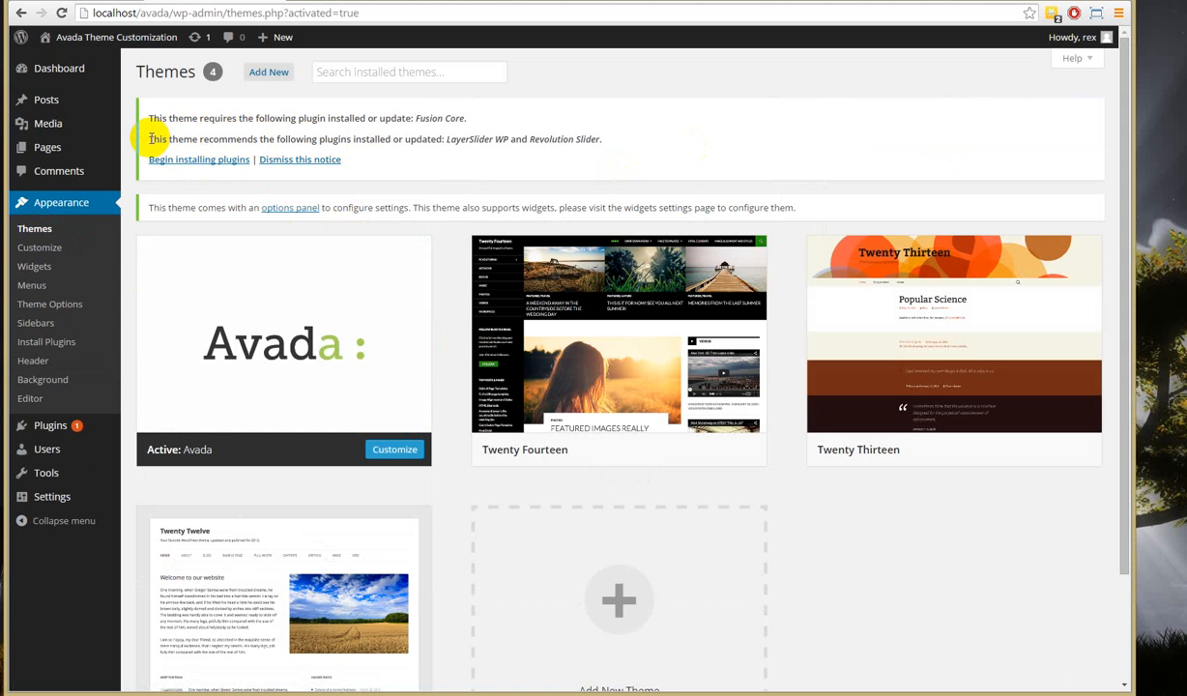
{"action": "left_click_drag", "start_coordinate": [151, 139], "coordinate": [429, 141]}
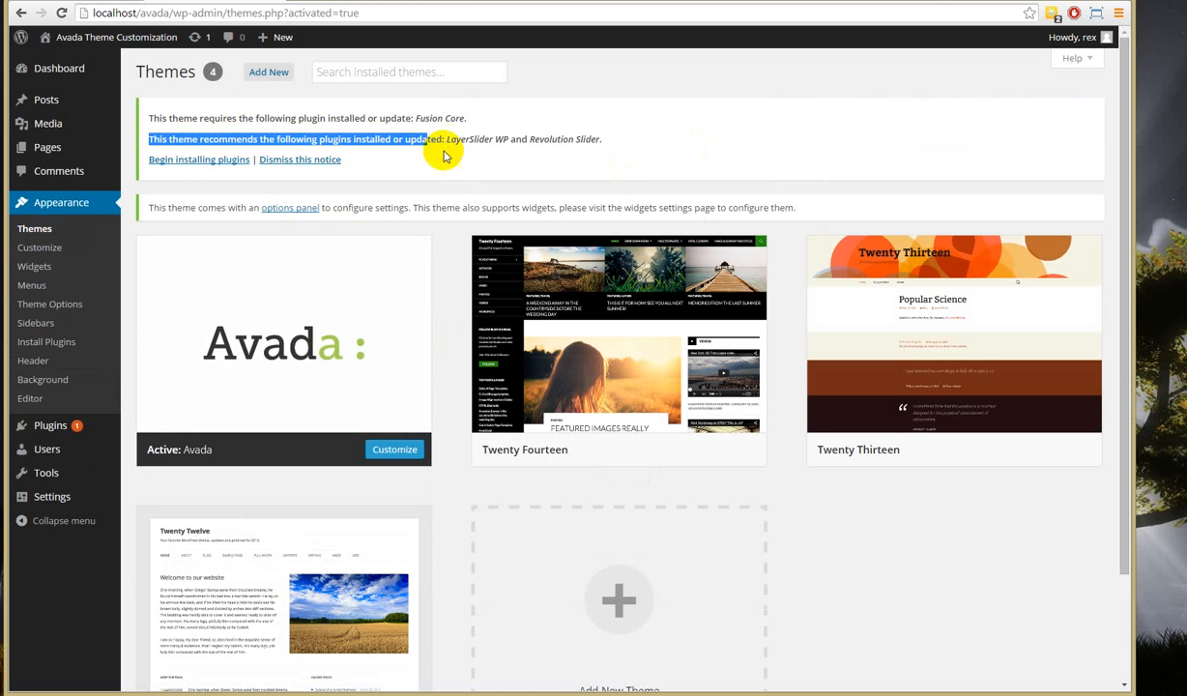
{"action": "left_click", "coordinate": [433, 144]}
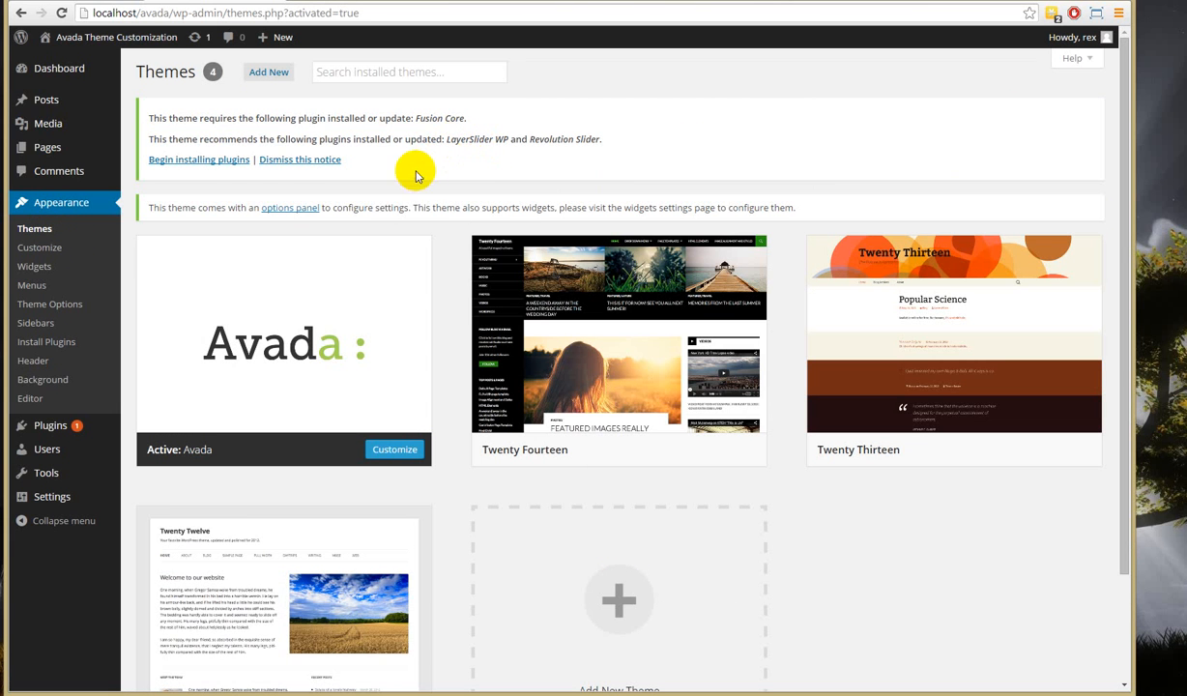
Step: Install the theme's Fusion Core, LayerSlider WP and Revolution Slider plugins together with the Install bulk action
{"action": "left_click", "coordinate": [191, 164]}
{"action": "key", "text": "ctrl+plus"}
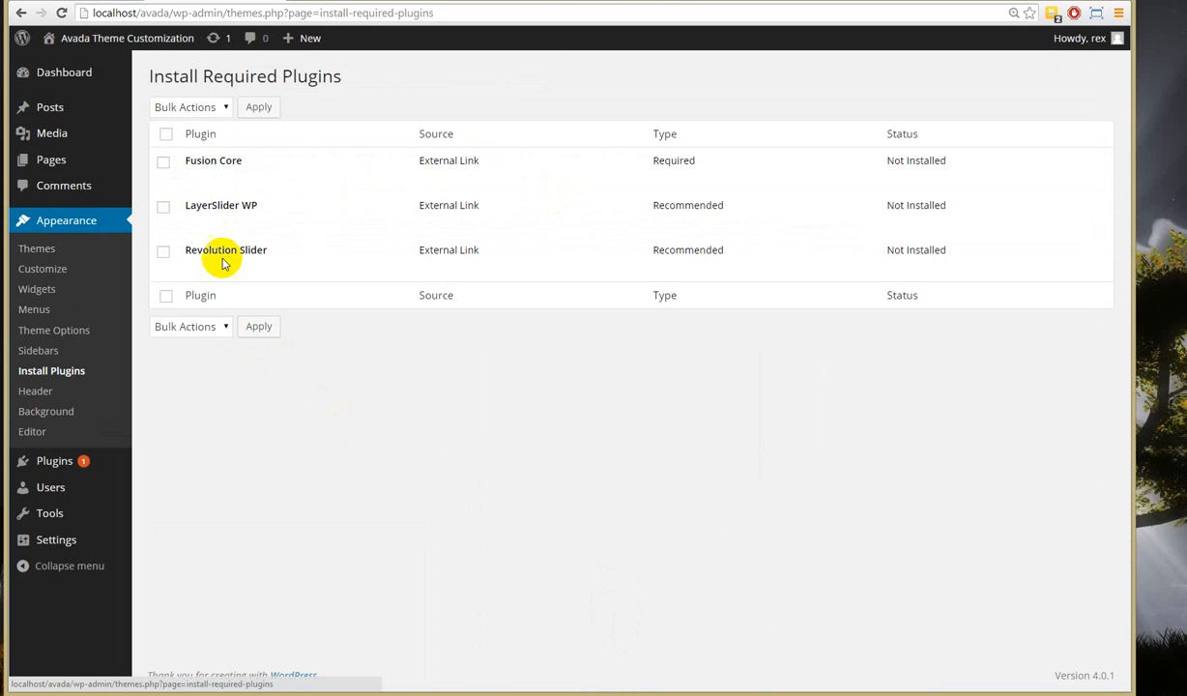
{"action": "left_click", "coordinate": [165, 135]}
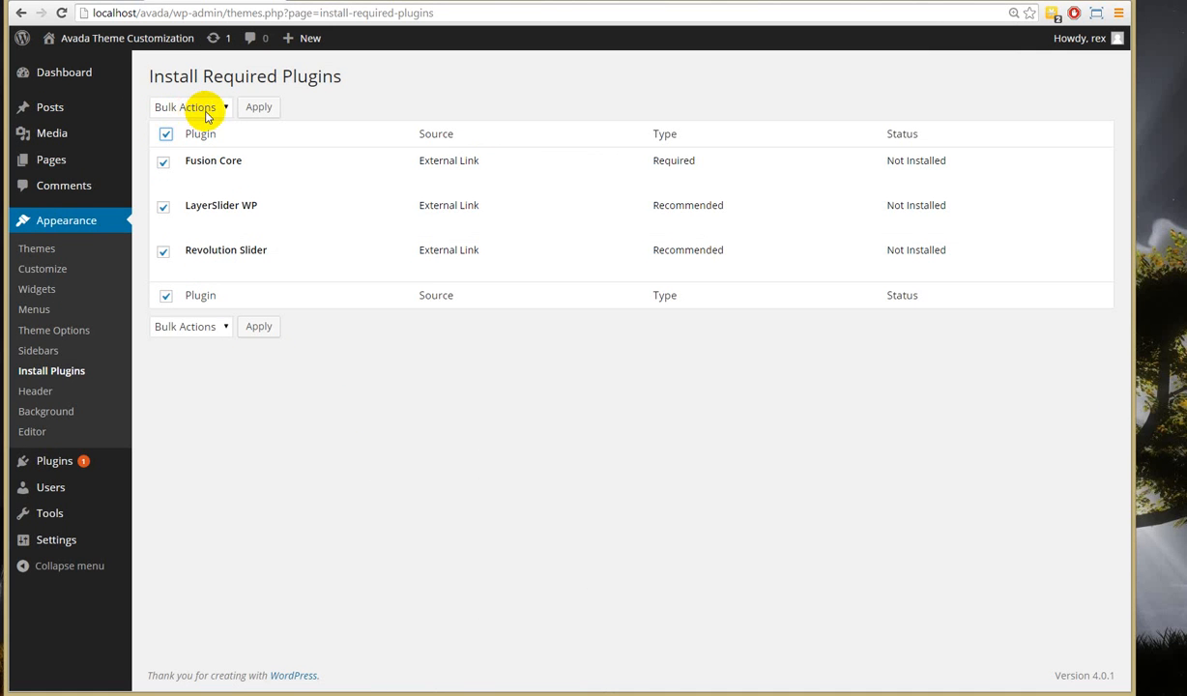
{"action": "left_click", "coordinate": [206, 111]}
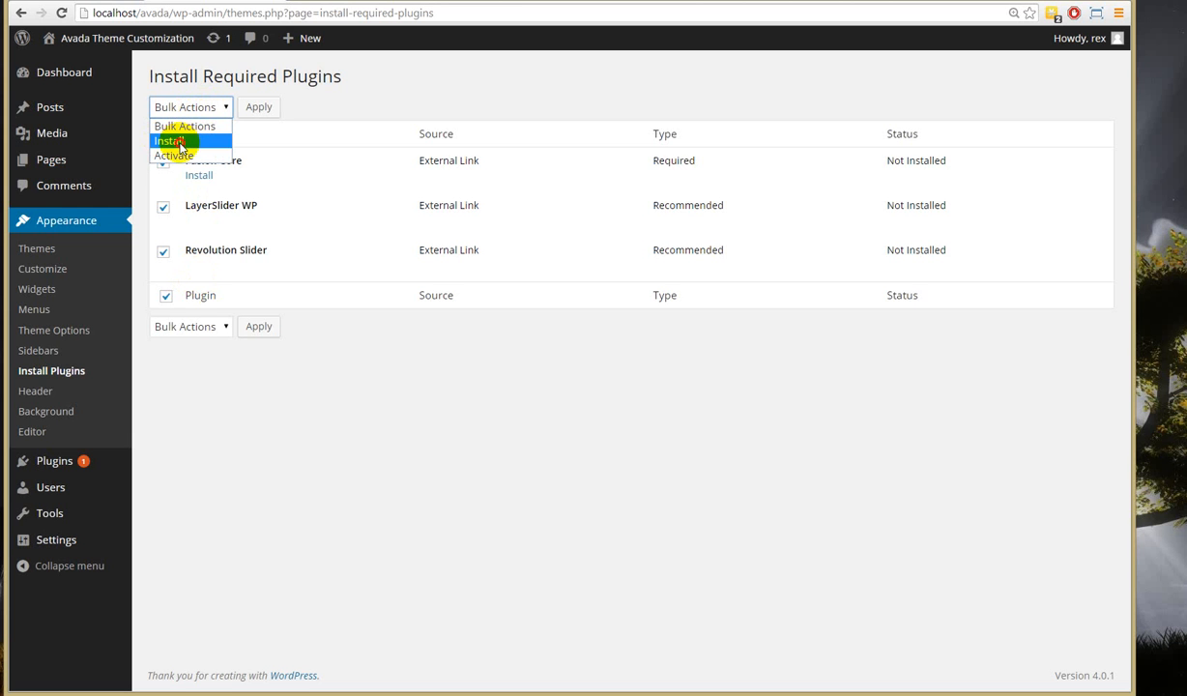
{"action": "left_click", "coordinate": [179, 143]}
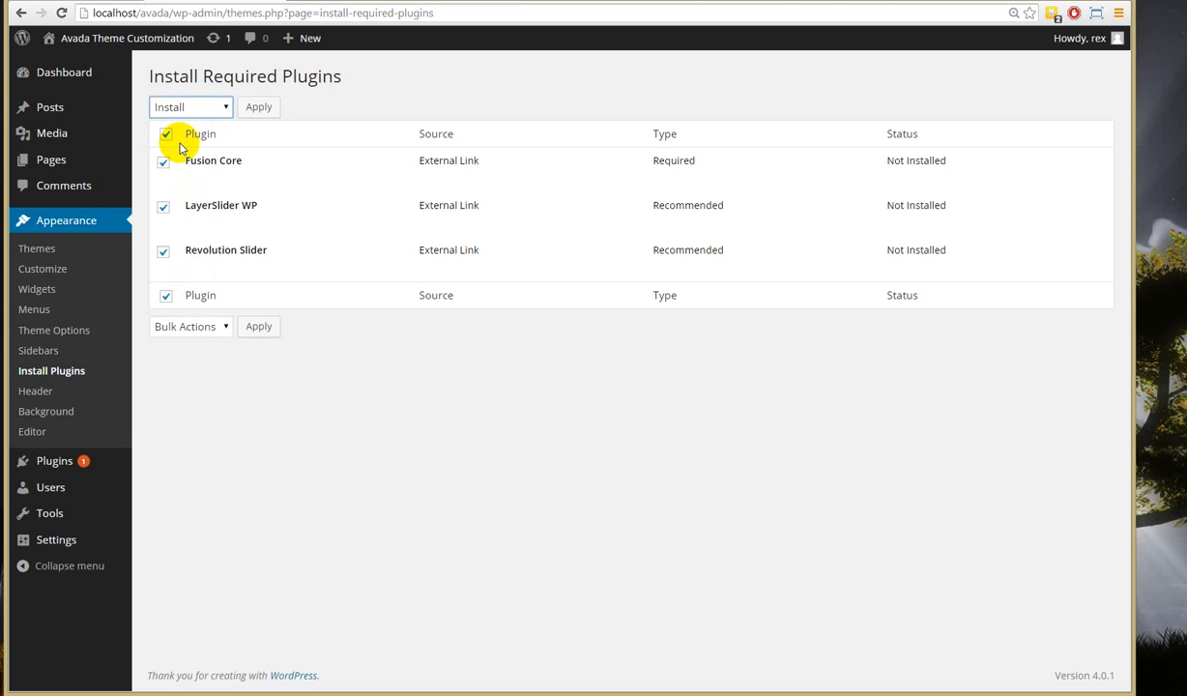
{"action": "left_click", "coordinate": [255, 108]}
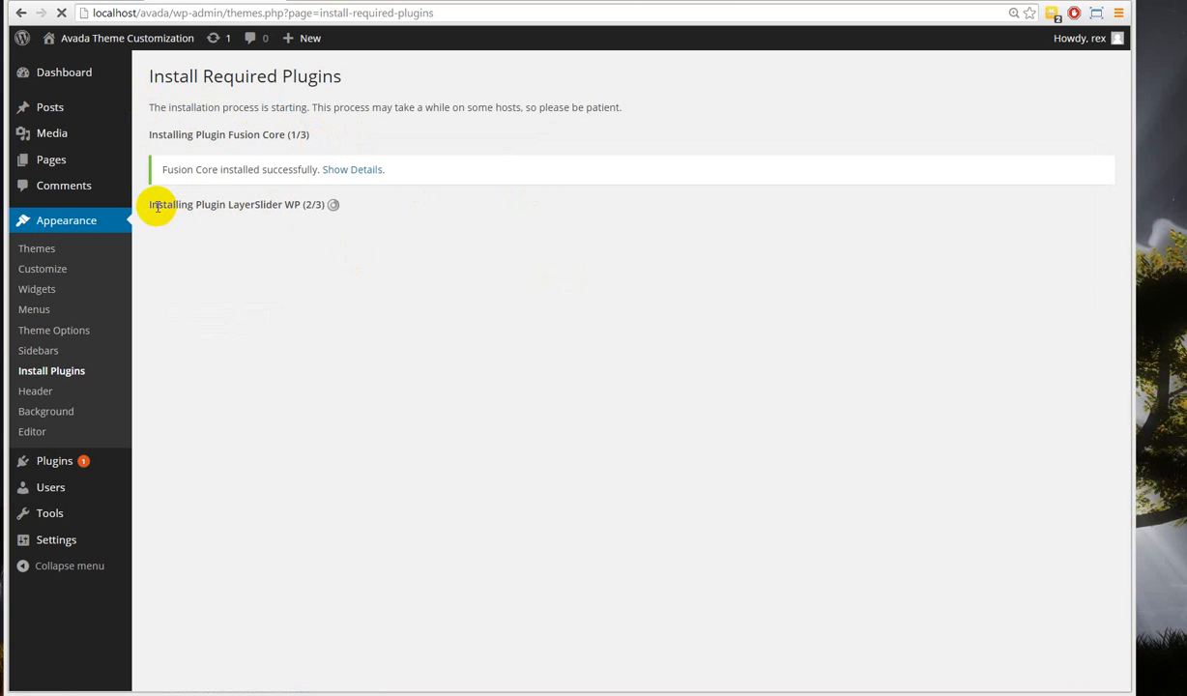
{"action": "left_click_drag", "start_coordinate": [157, 205], "coordinate": [221, 205]}
{"action": "left_click", "coordinate": [516, 397]}
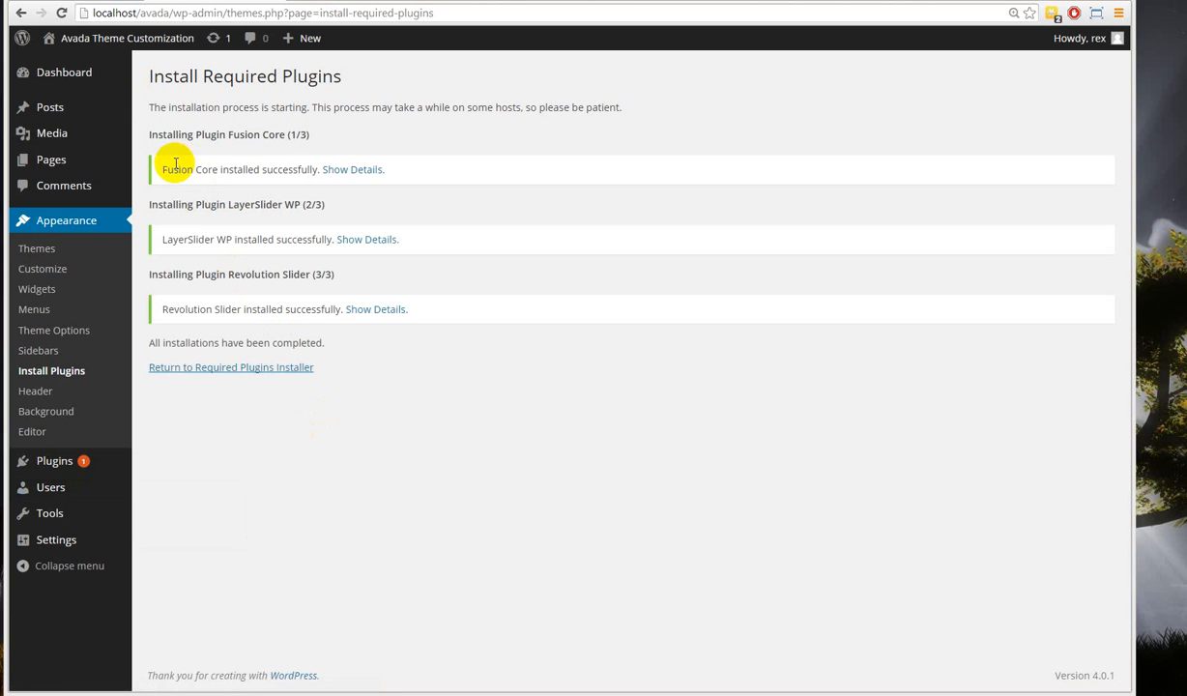
Step: Return to the required plugins installer and activate Fusion Core, LayerSlider WP and Revolution Slider with the Activate bulk action
{"action": "left_click", "coordinate": [257, 371]}
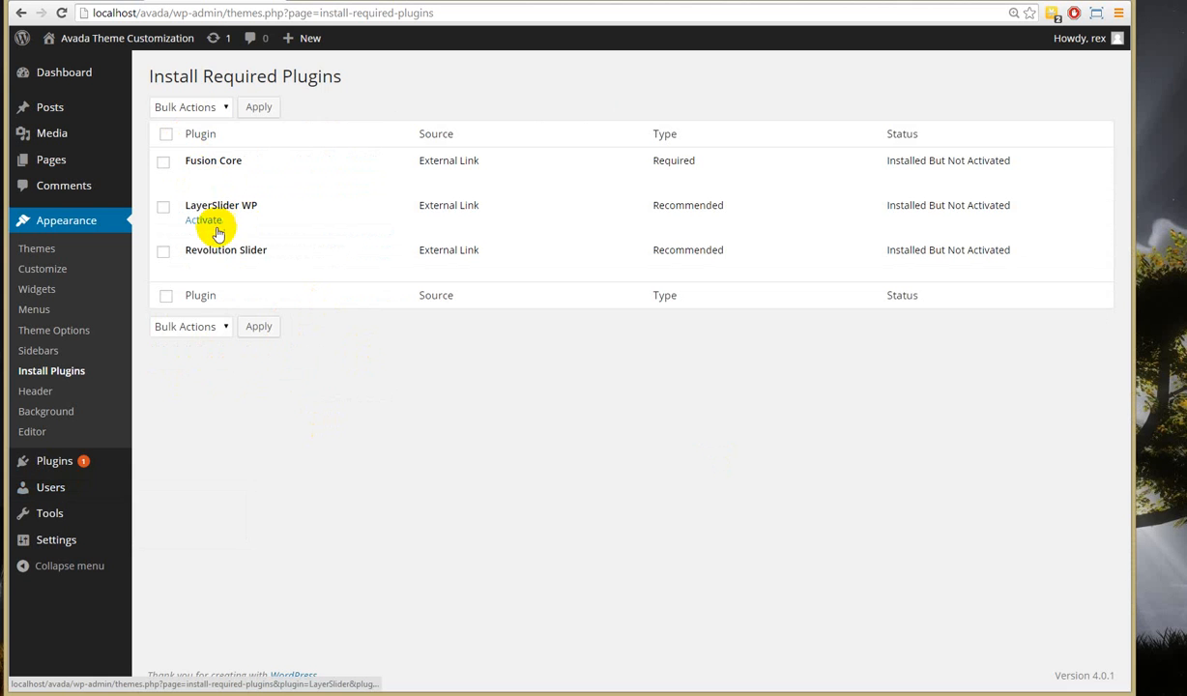
{"action": "left_click", "coordinate": [165, 136]}
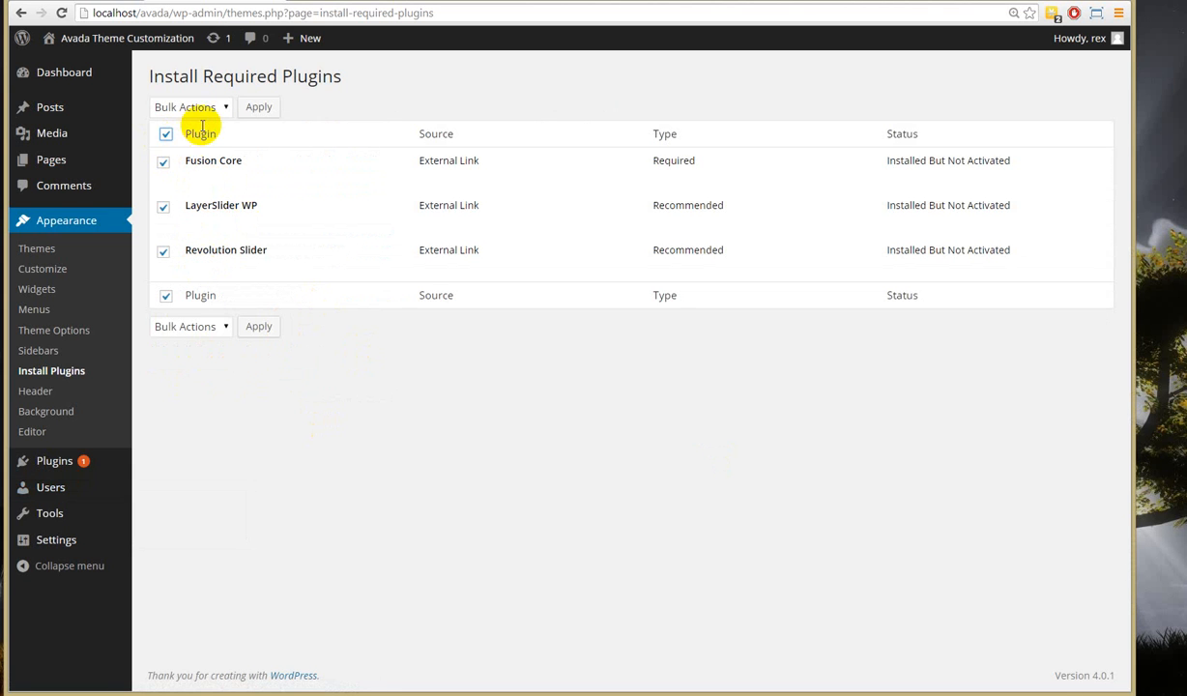
{"action": "left_click", "coordinate": [206, 114]}
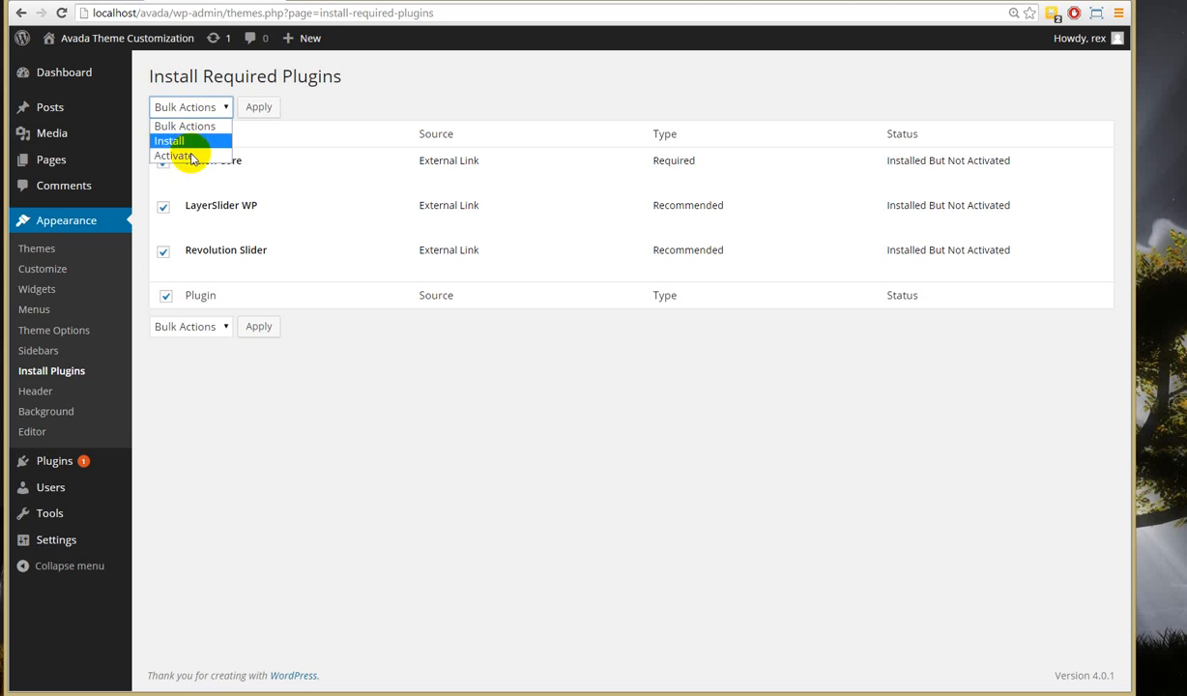
{"action": "left_click", "coordinate": [190, 156]}
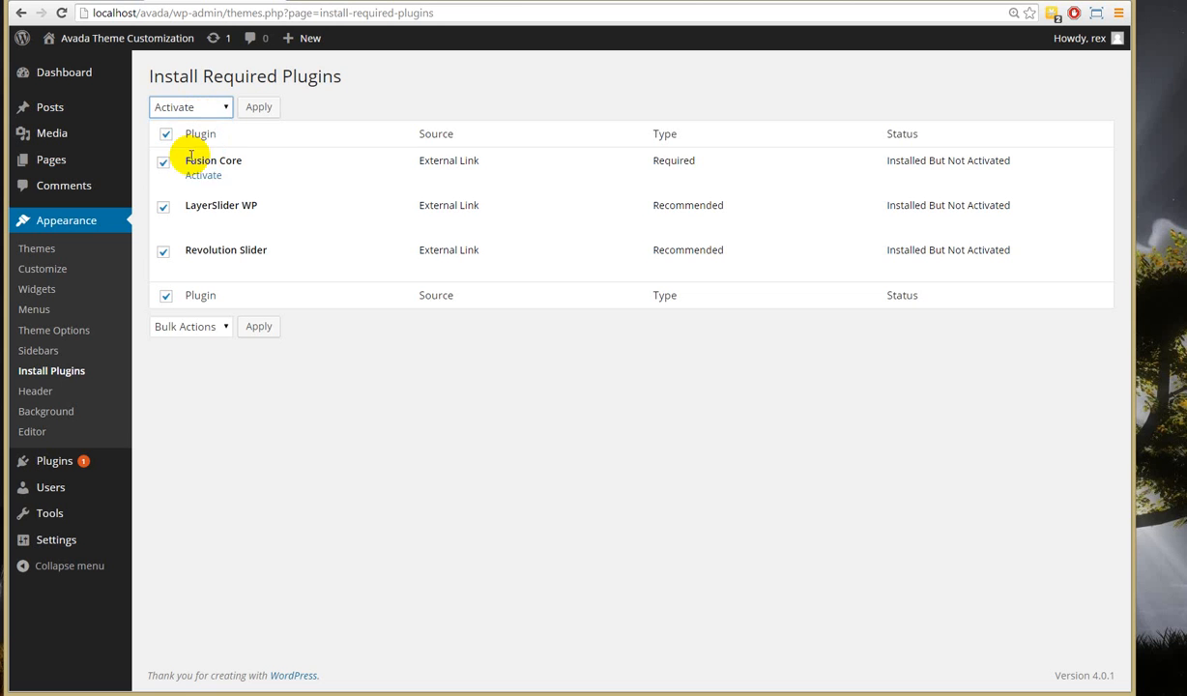
{"action": "left_click", "coordinate": [258, 109]}
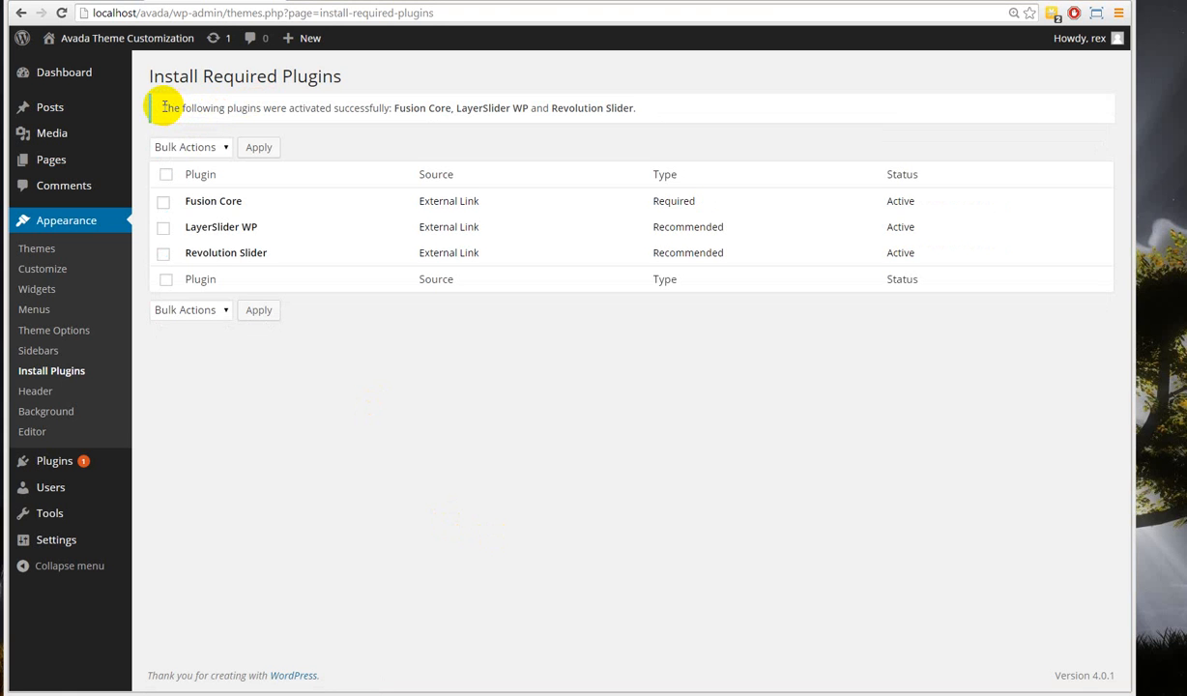
{"action": "left_click_drag", "start_coordinate": [163, 108], "coordinate": [439, 108]}
{"action": "left_click", "coordinate": [440, 108]}
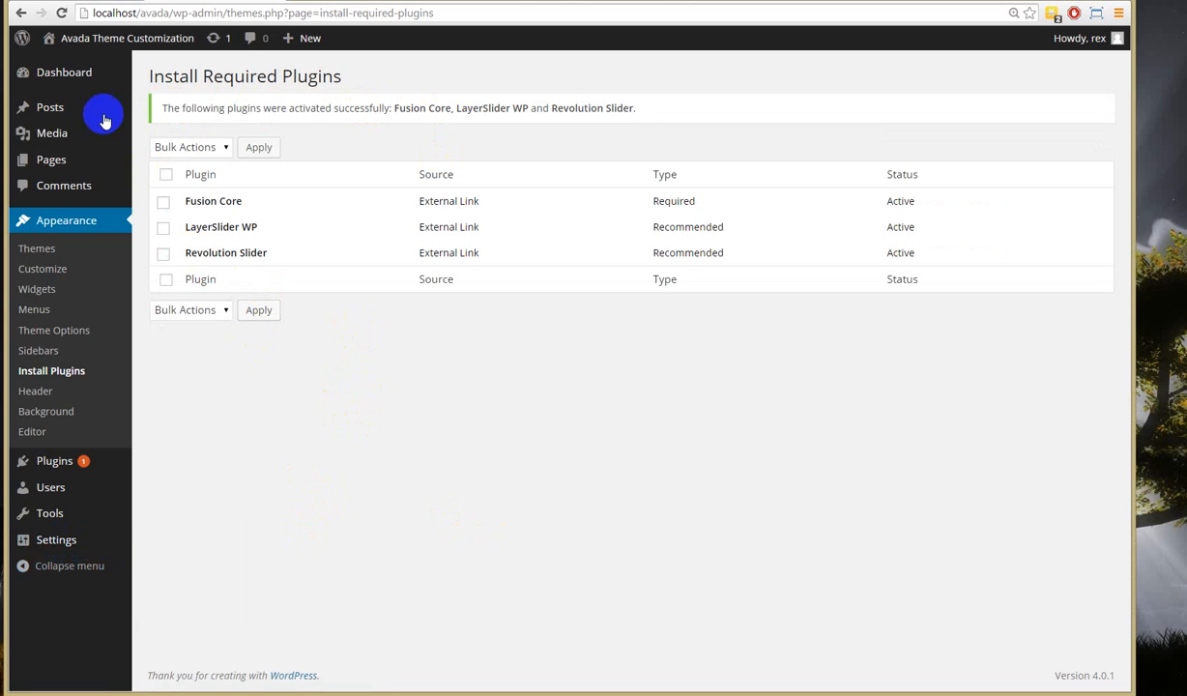
Step: Open the site's dashboard home and look over its welcome section with the Get Started links
{"action": "mouse_move", "coordinate": [77, 76]}
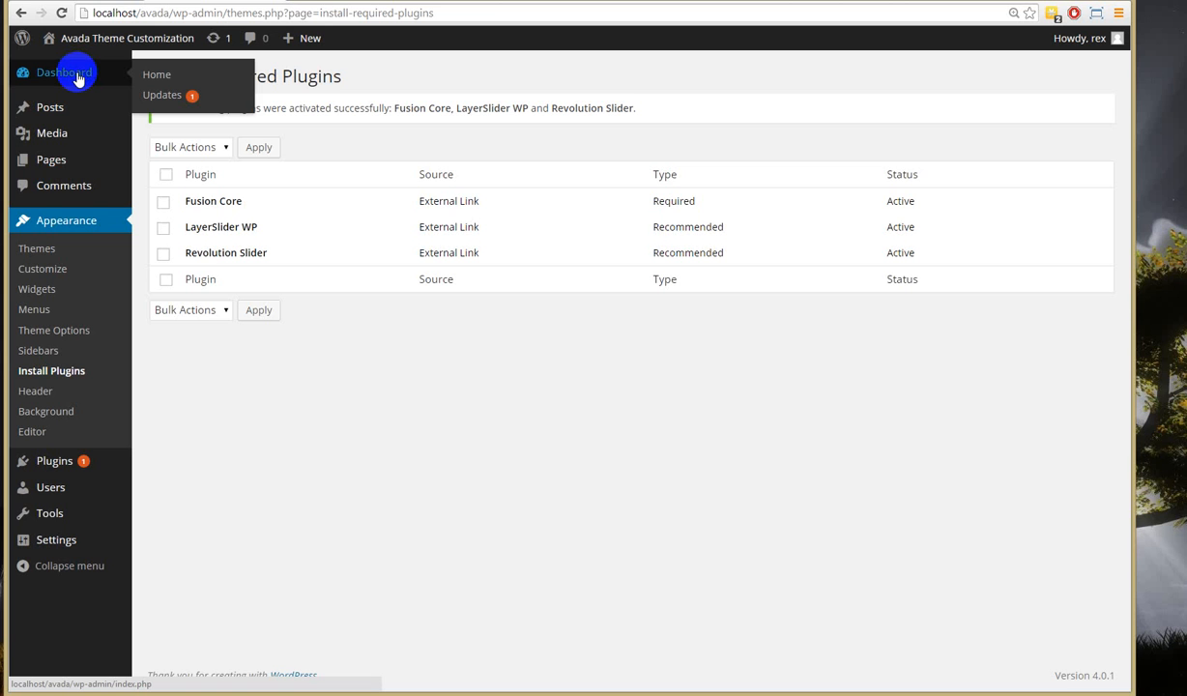
{"action": "left_click", "coordinate": [77, 75]}
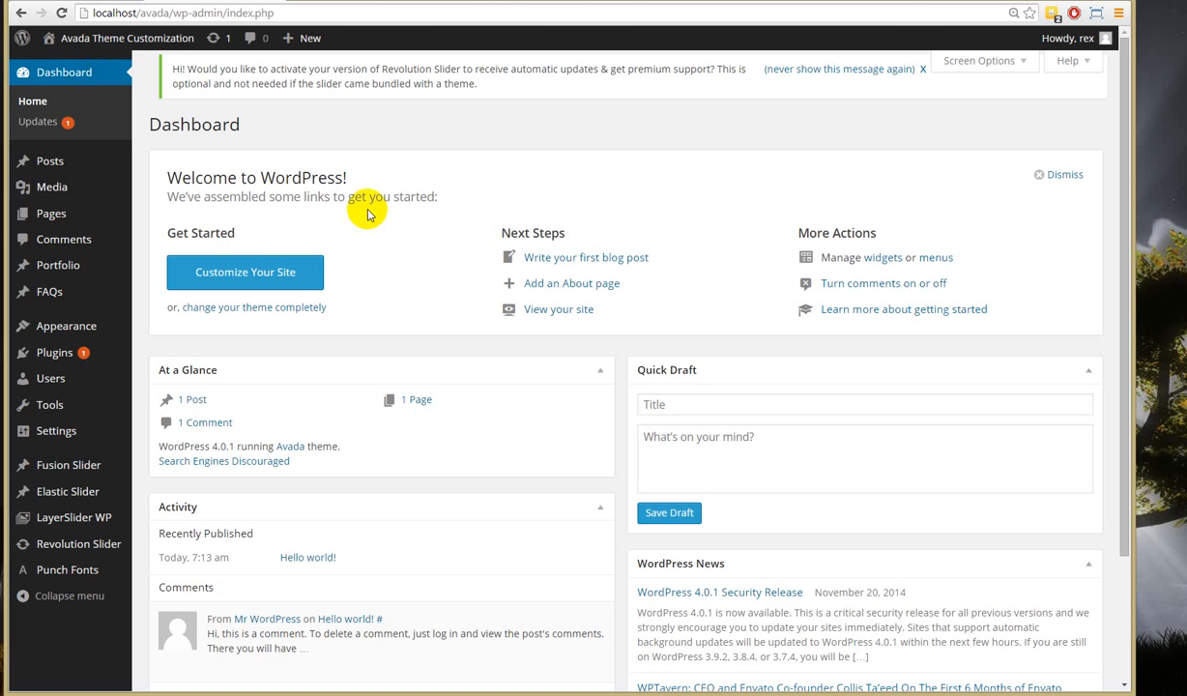
{"action": "left_click_drag", "start_coordinate": [169, 232], "coordinate": [250, 235]}
{"action": "left_click", "coordinate": [246, 232]}
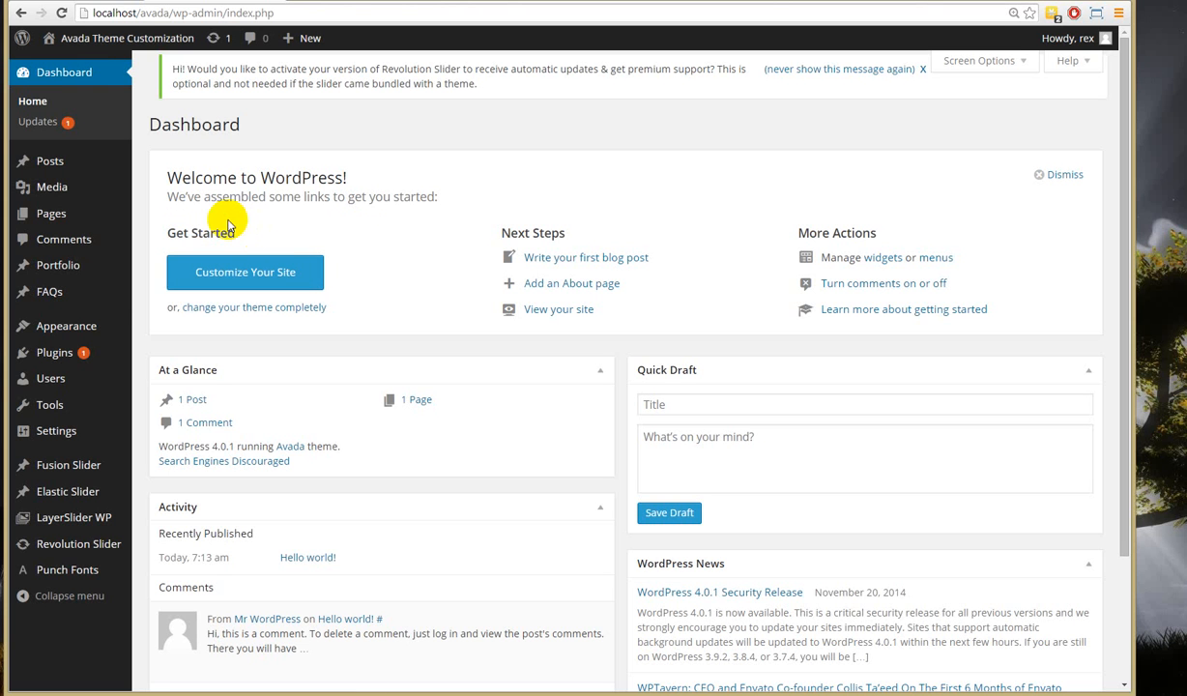
Step: Open Avada's Theme Options and review the logo and favicon options
{"action": "mouse_move", "coordinate": [55, 330]}
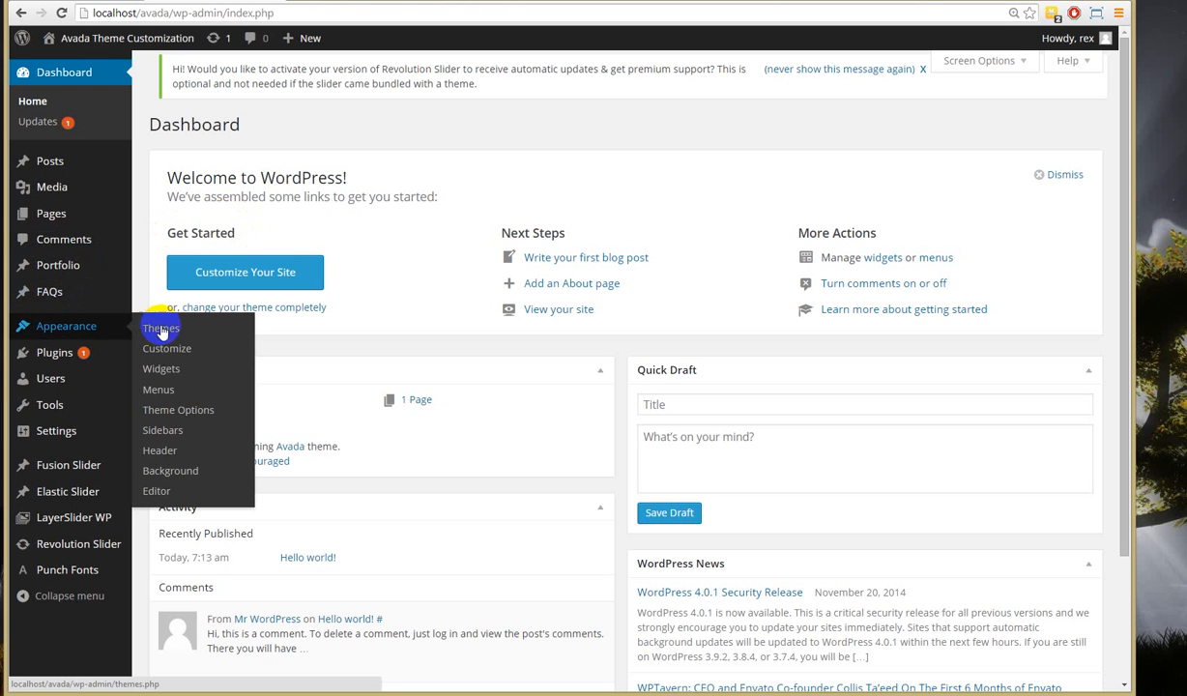
{"action": "left_click", "coordinate": [197, 414]}
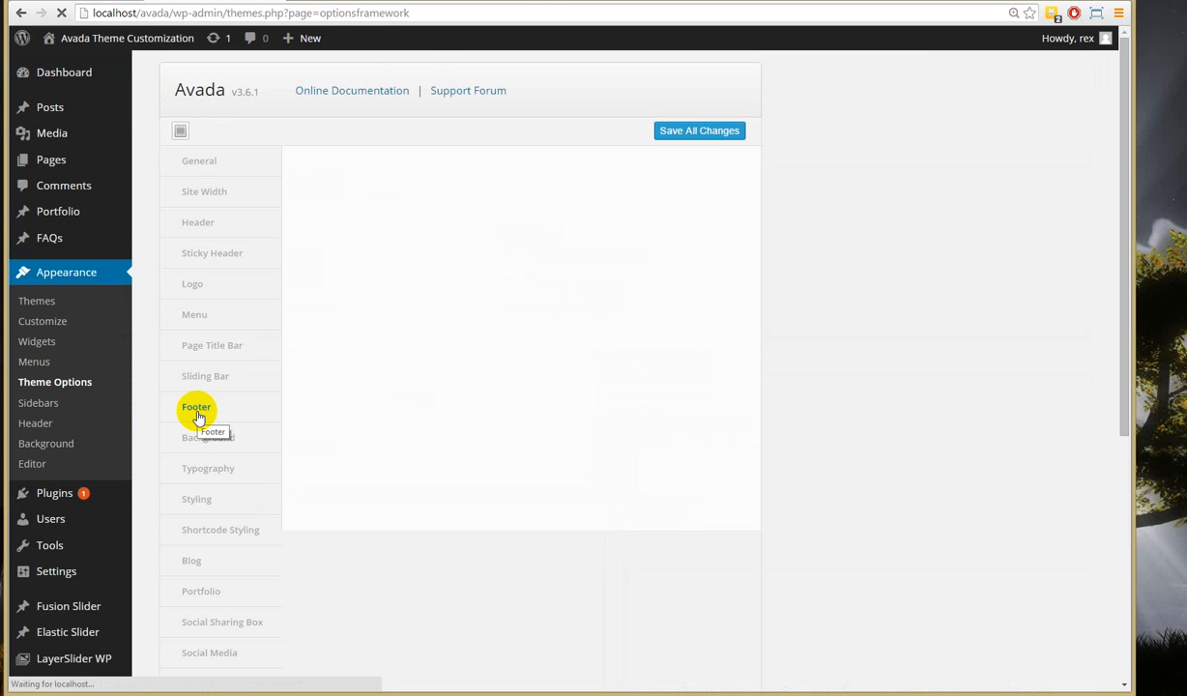
{"action": "left_click", "coordinate": [198, 411]}
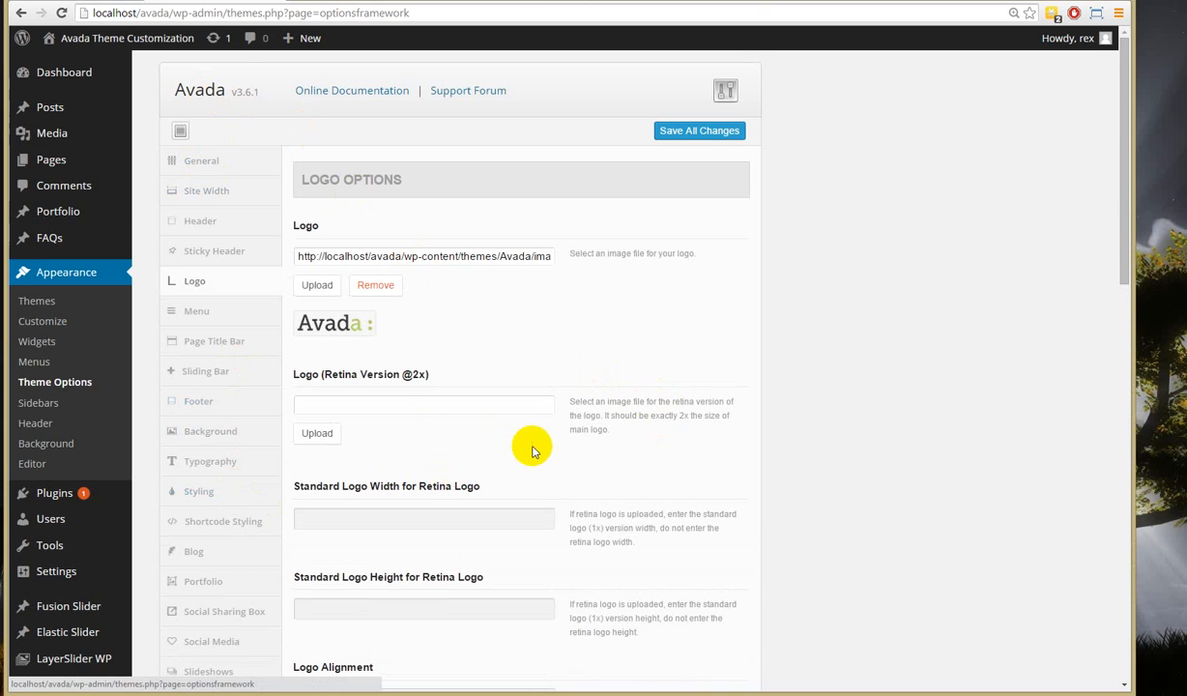
{"action": "scroll", "coordinate": [239, 498], "scroll_direction": "down", "scroll_amount": 8}
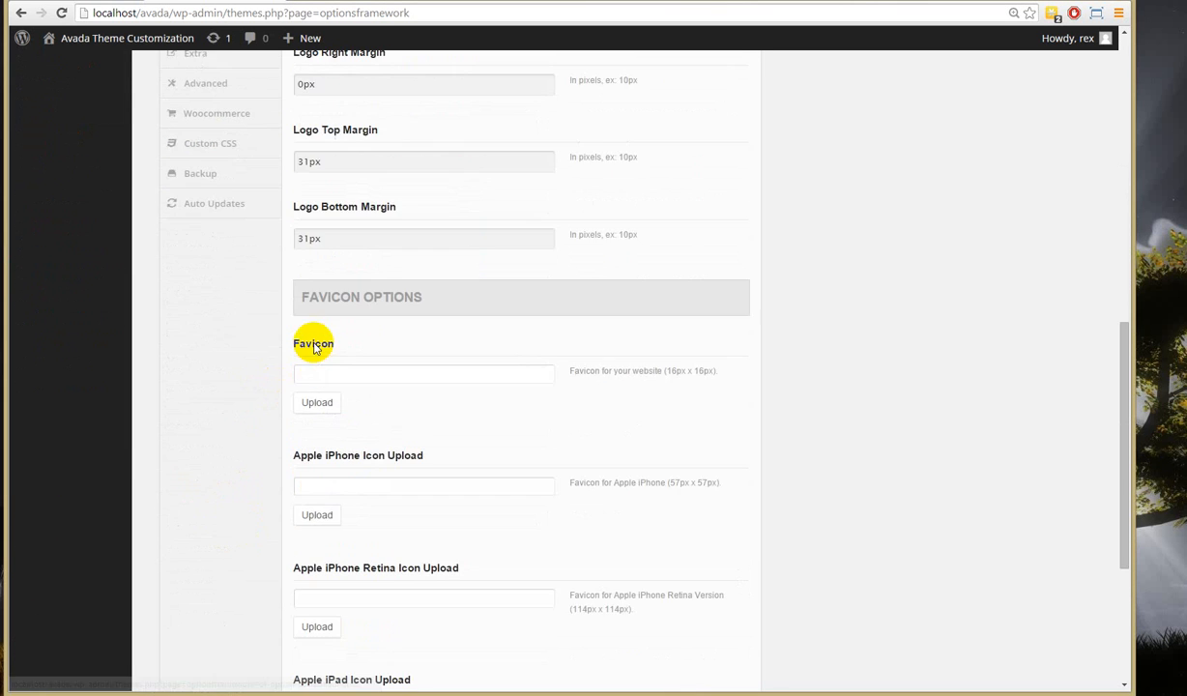
{"action": "scroll", "coordinate": [315, 344], "scroll_direction": "up", "scroll_amount": 10}
Step: Examine Avada's General options, including the demo content import, responsive design, tracking code, and space before head and body settings
{"action": "left_click", "coordinate": [204, 164]}
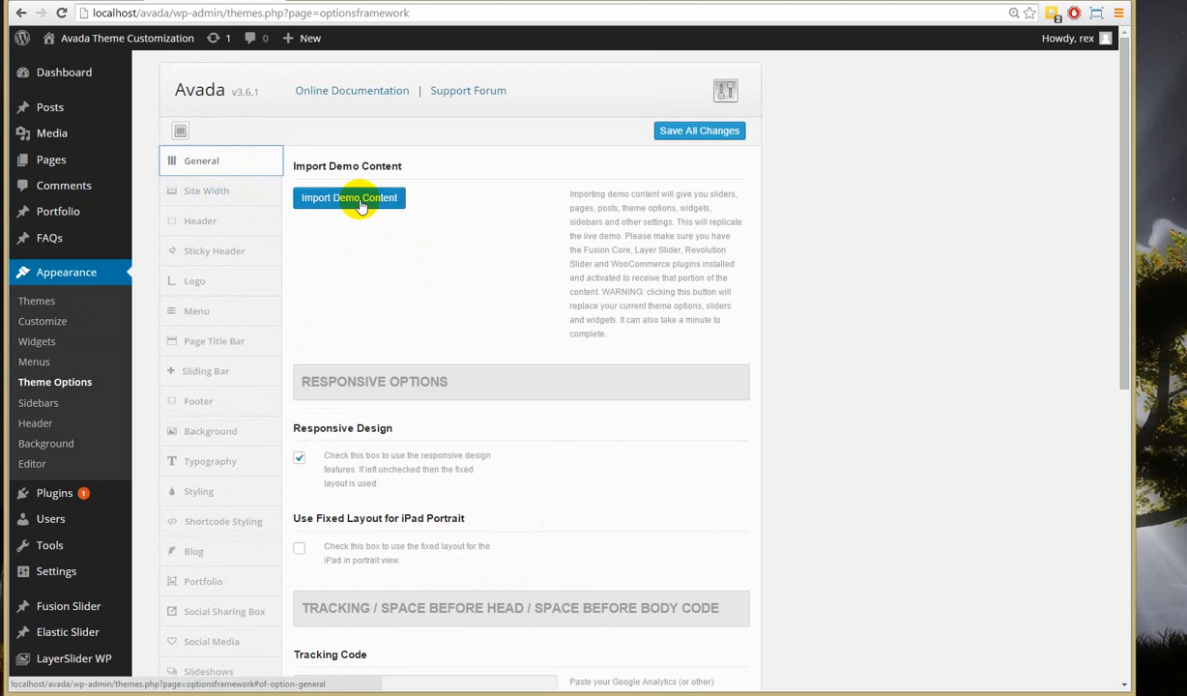
{"action": "middle_click", "coordinate": [70, 67]}
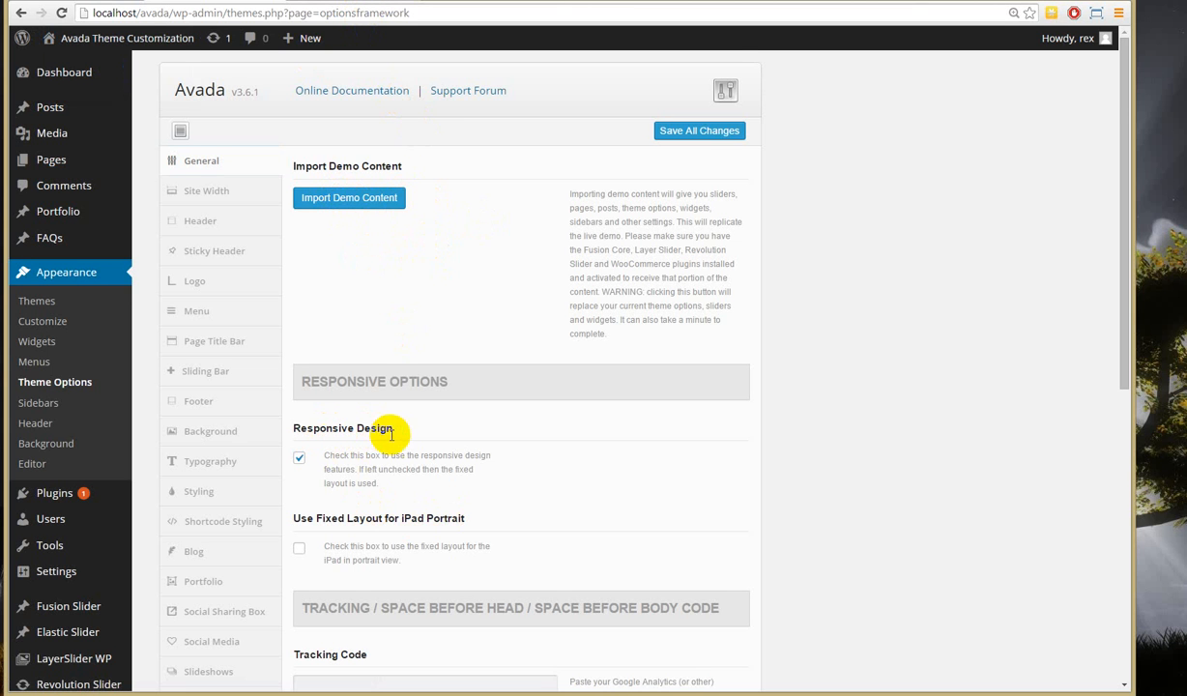
{"action": "scroll", "coordinate": [392, 437], "scroll_direction": "down", "scroll_amount": 2}
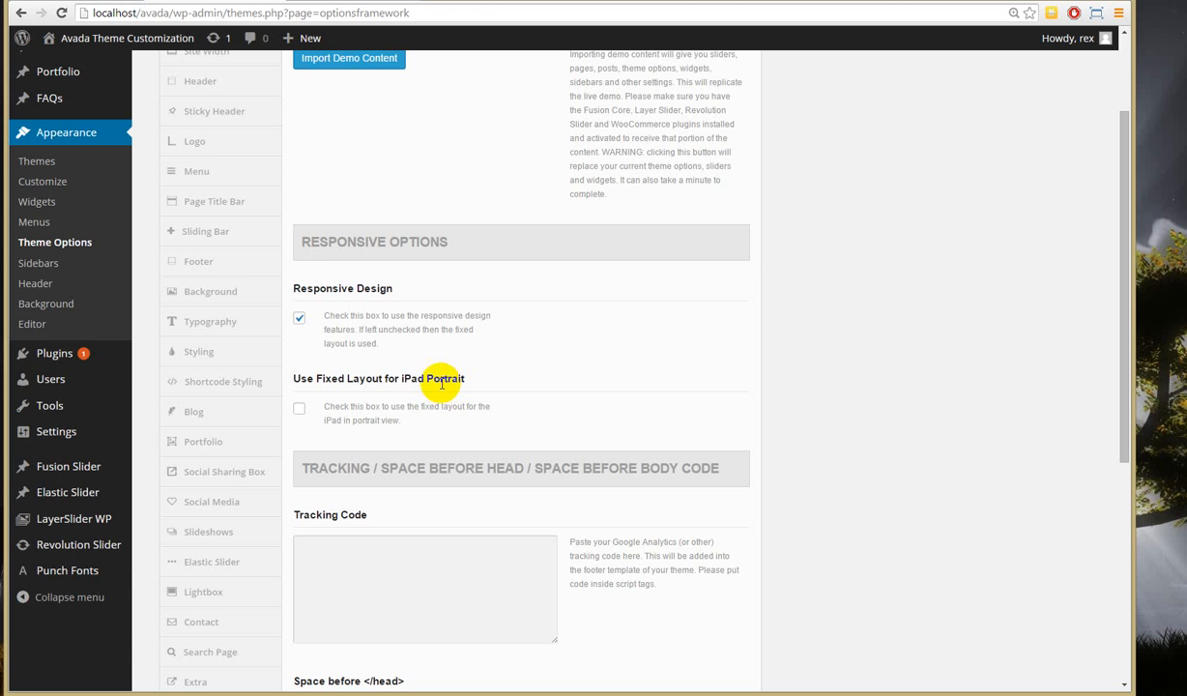
{"action": "scroll", "coordinate": [393, 411], "scroll_direction": "down", "scroll_amount": 2}
{"action": "scroll", "coordinate": [419, 508], "scroll_direction": "down", "scroll_amount": 2}
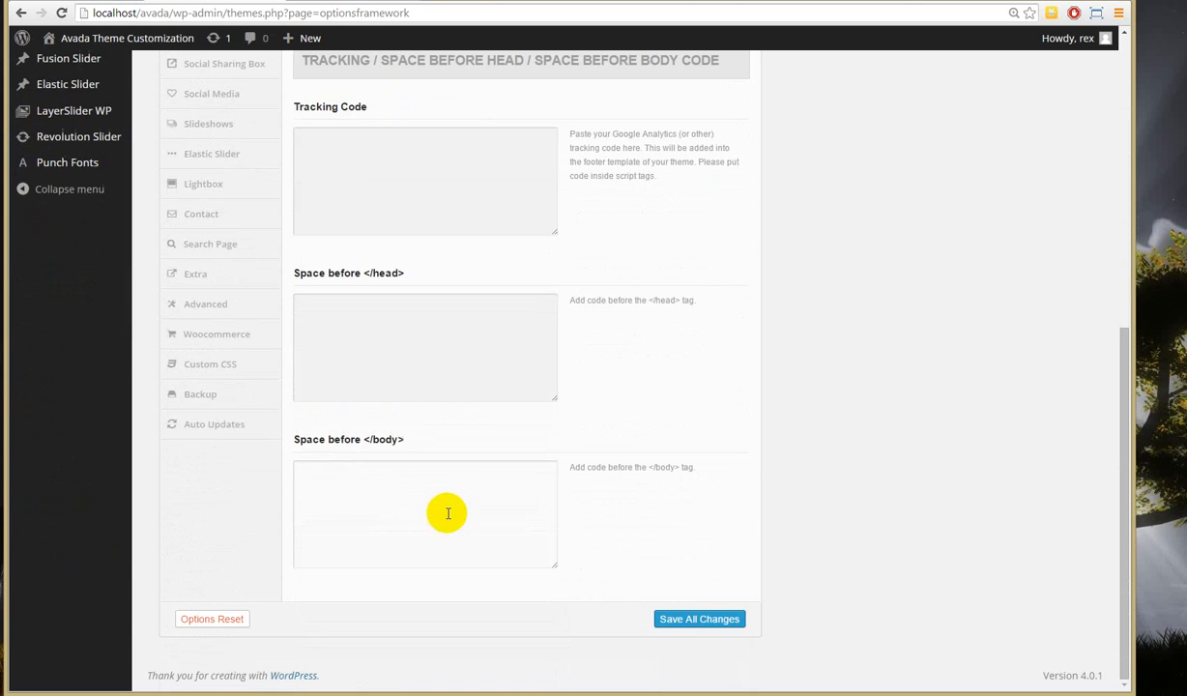
{"action": "left_click", "coordinate": [412, 505]}
{"action": "scroll", "coordinate": [412, 366], "scroll_direction": "up", "scroll_amount": 3}
{"action": "scroll", "coordinate": [413, 366], "scroll_direction": "up", "scroll_amount": 3}
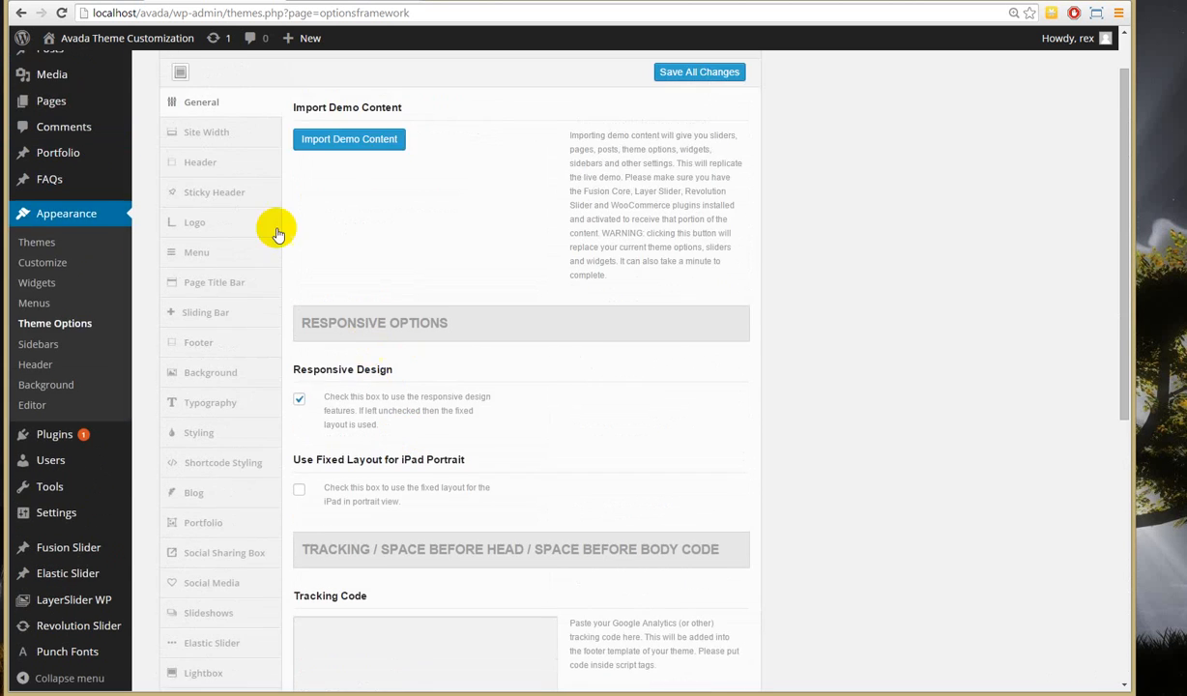
Step: Open Avada's Site Width options and look at the Boxed and Wide choices for the layout
{"action": "left_click", "coordinate": [203, 192]}
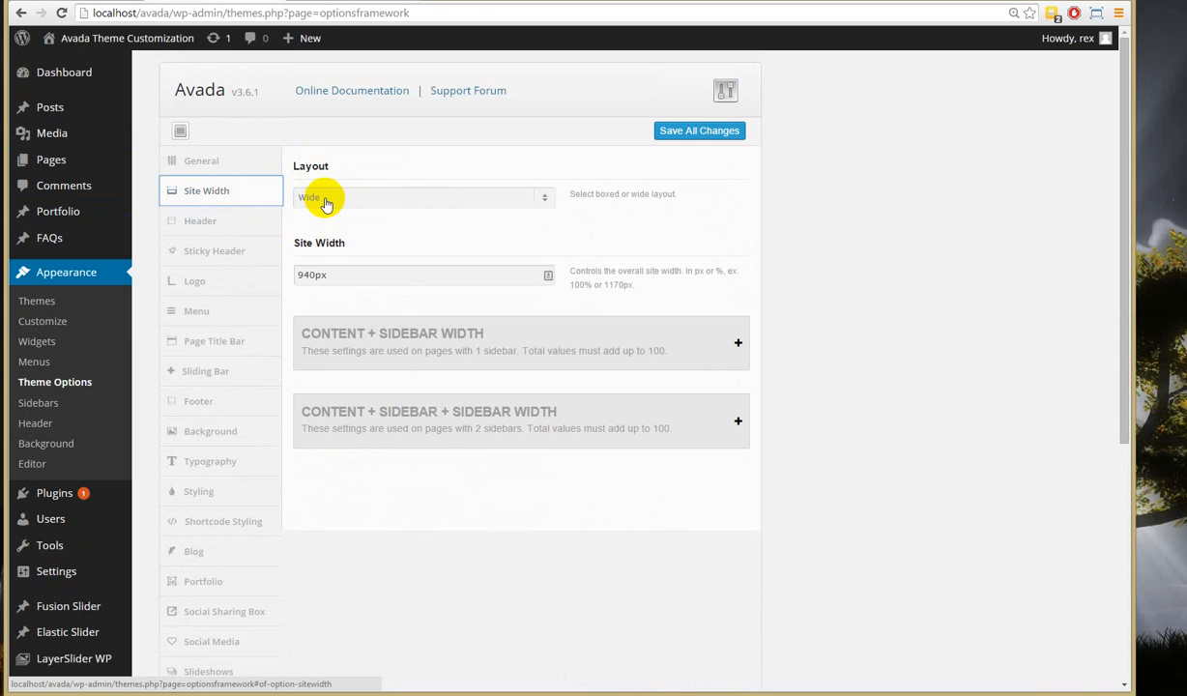
{"action": "left_click", "coordinate": [321, 197]}
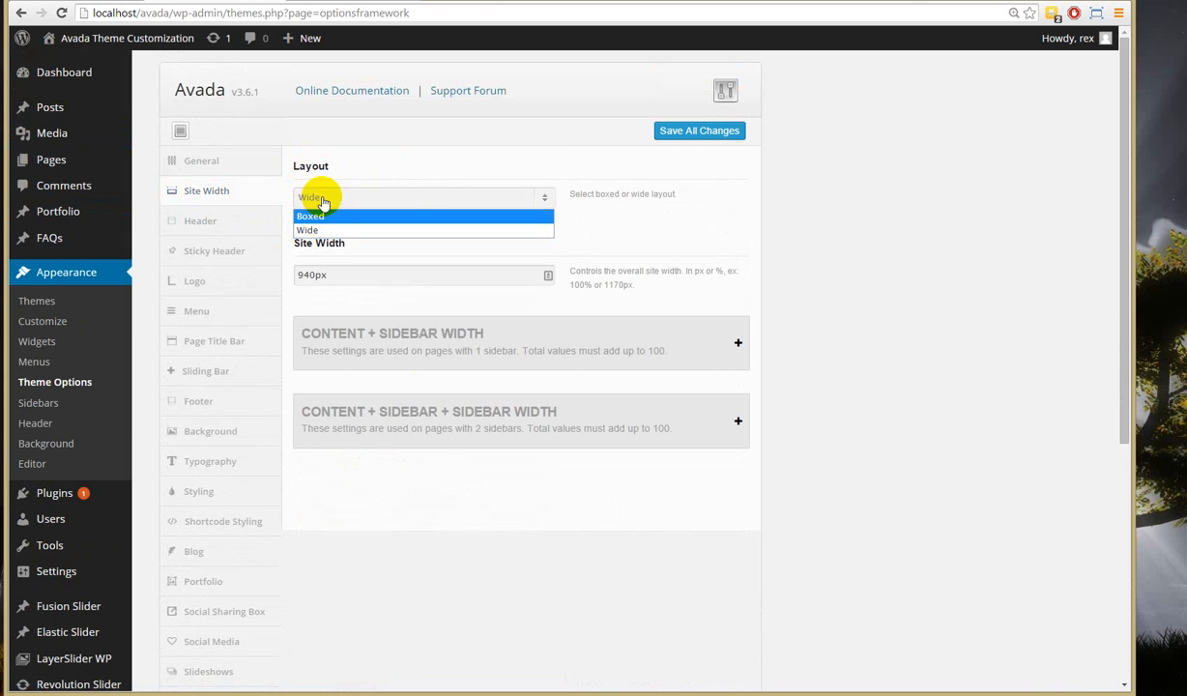
{"action": "left_click", "coordinate": [321, 193]}
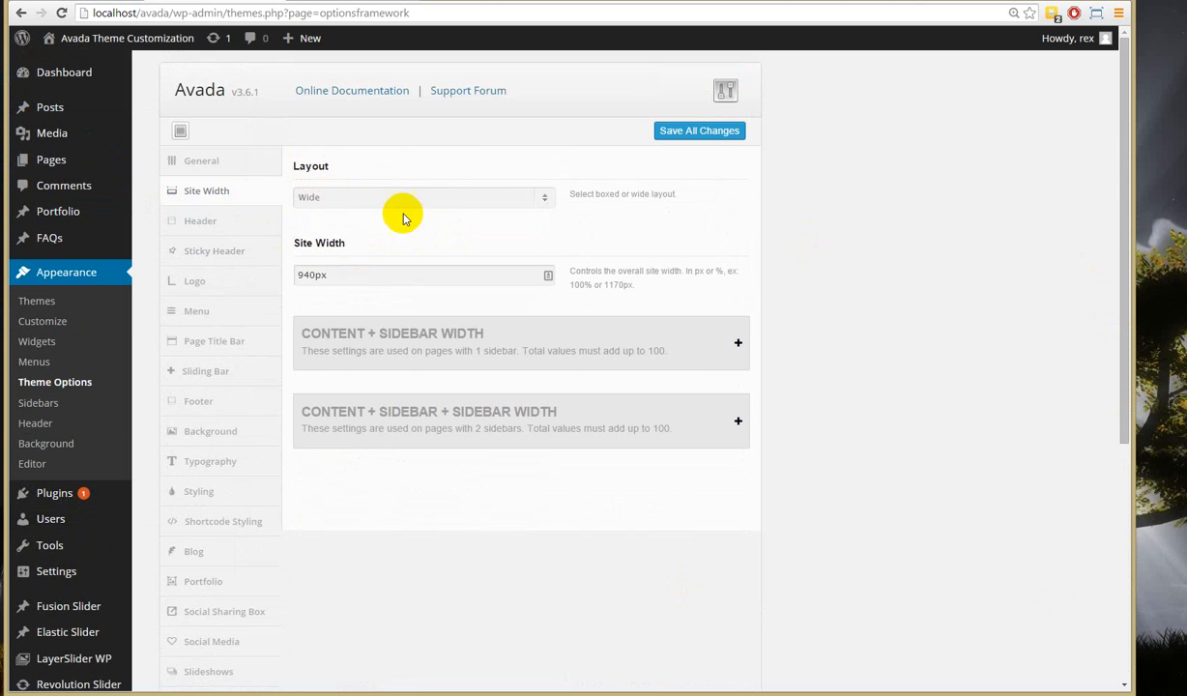
{"action": "left_click", "coordinate": [327, 197]}
{"action": "left_click", "coordinate": [608, 247]}
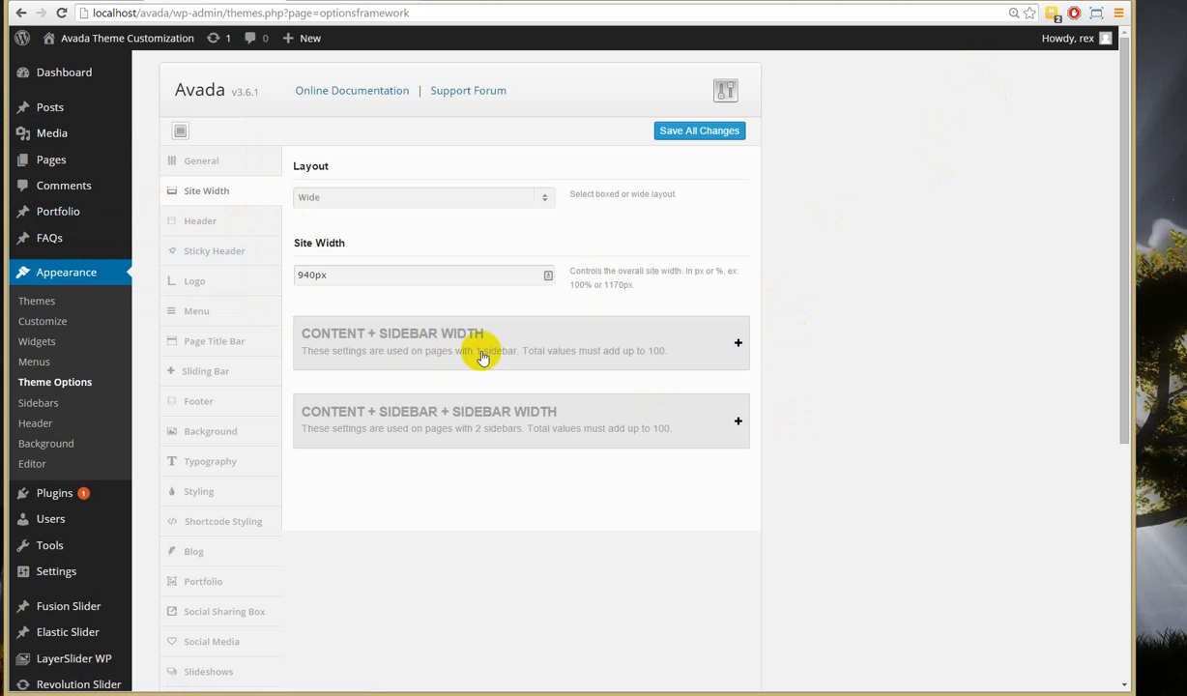
Step: Set the site width to 1170px and save all theme option changes
{"action": "left_click_drag", "start_coordinate": [299, 244], "coordinate": [343, 258]}
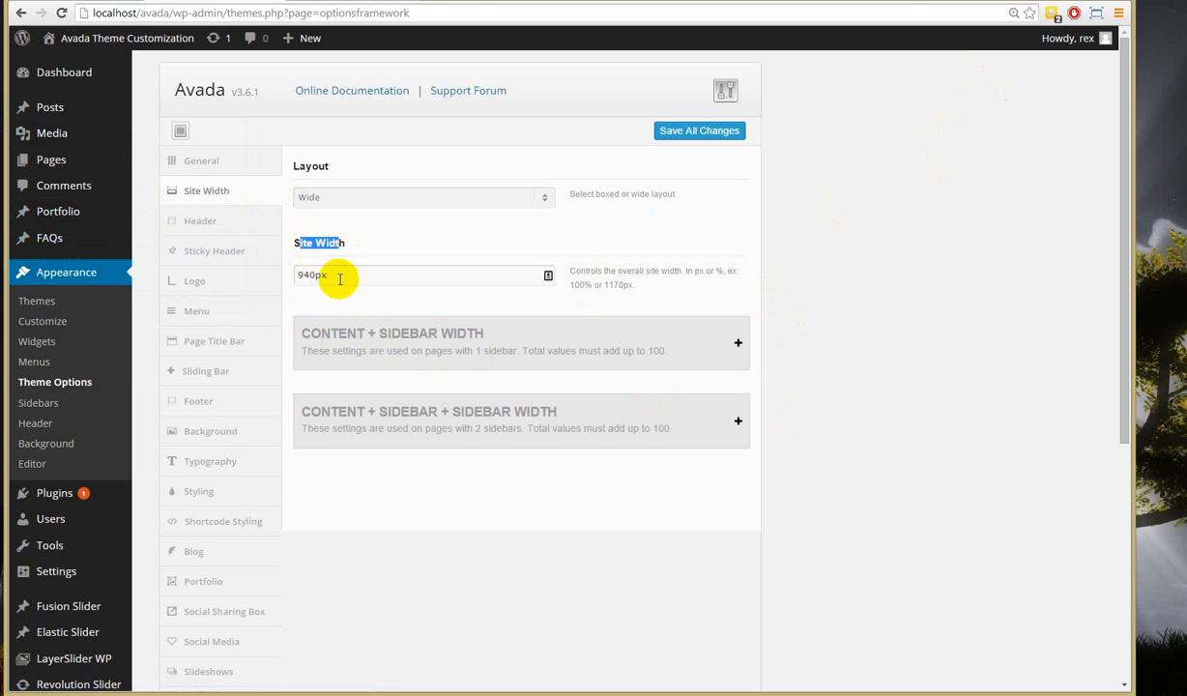
{"action": "left_click", "coordinate": [334, 275]}
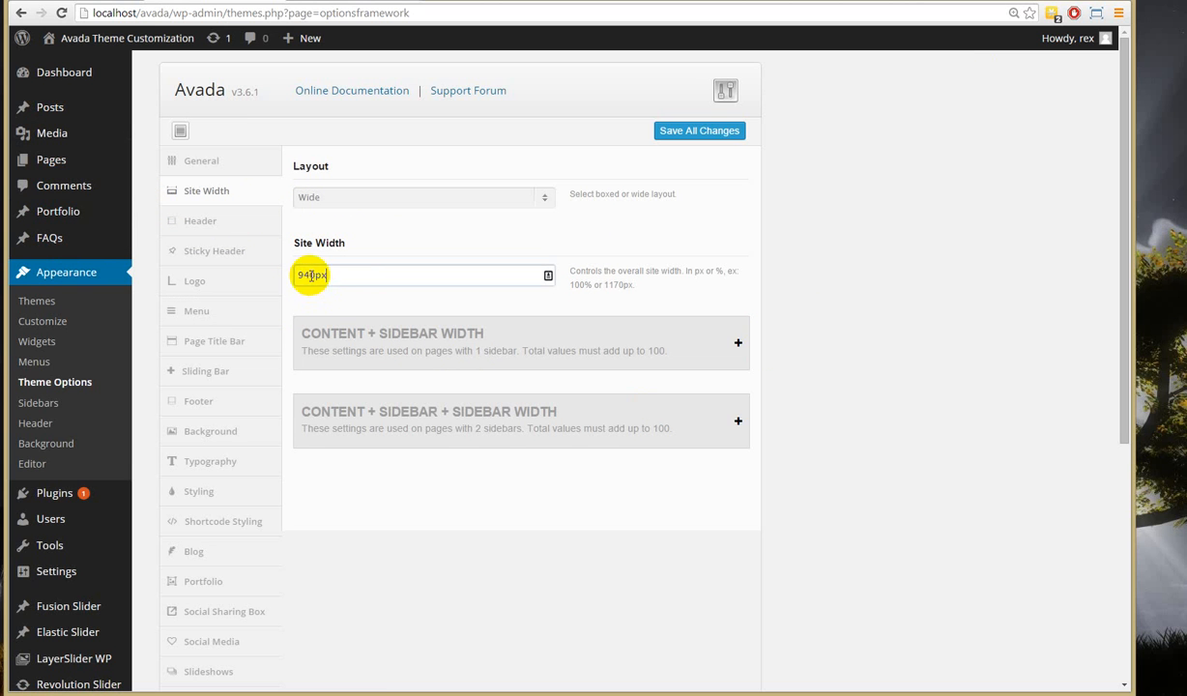
{"action": "left_click_drag", "start_coordinate": [312, 275], "coordinate": [292, 273]}
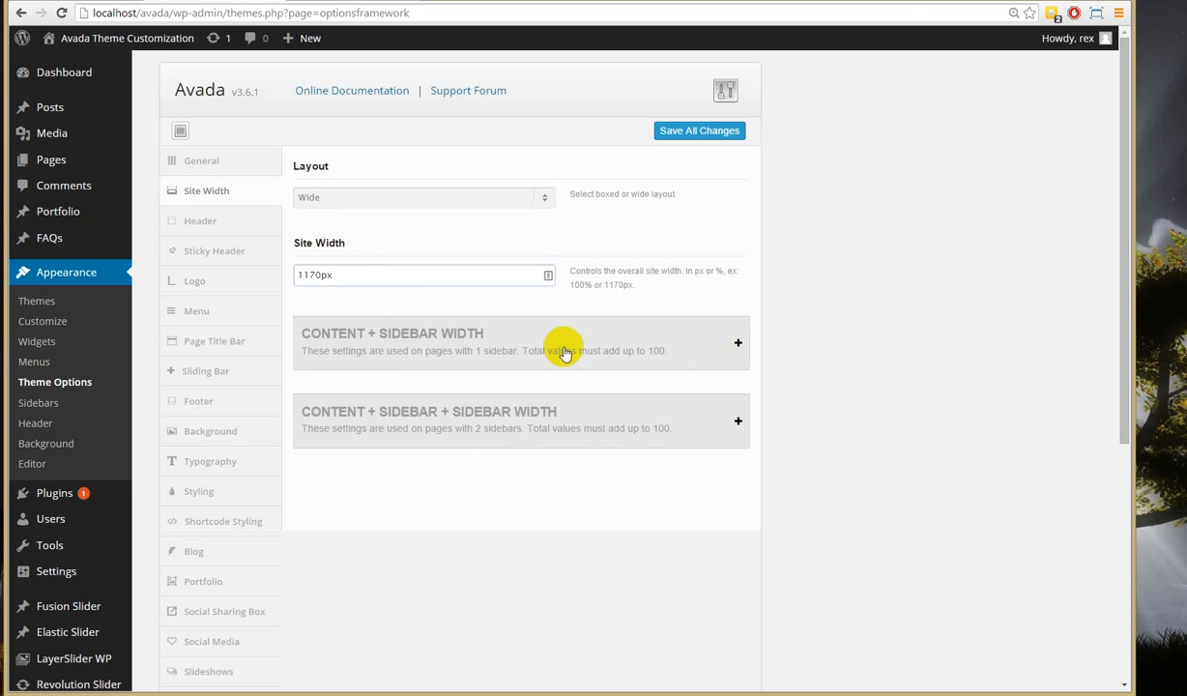
{"action": "left_click_drag", "start_coordinate": [331, 275], "coordinate": [281, 276]}
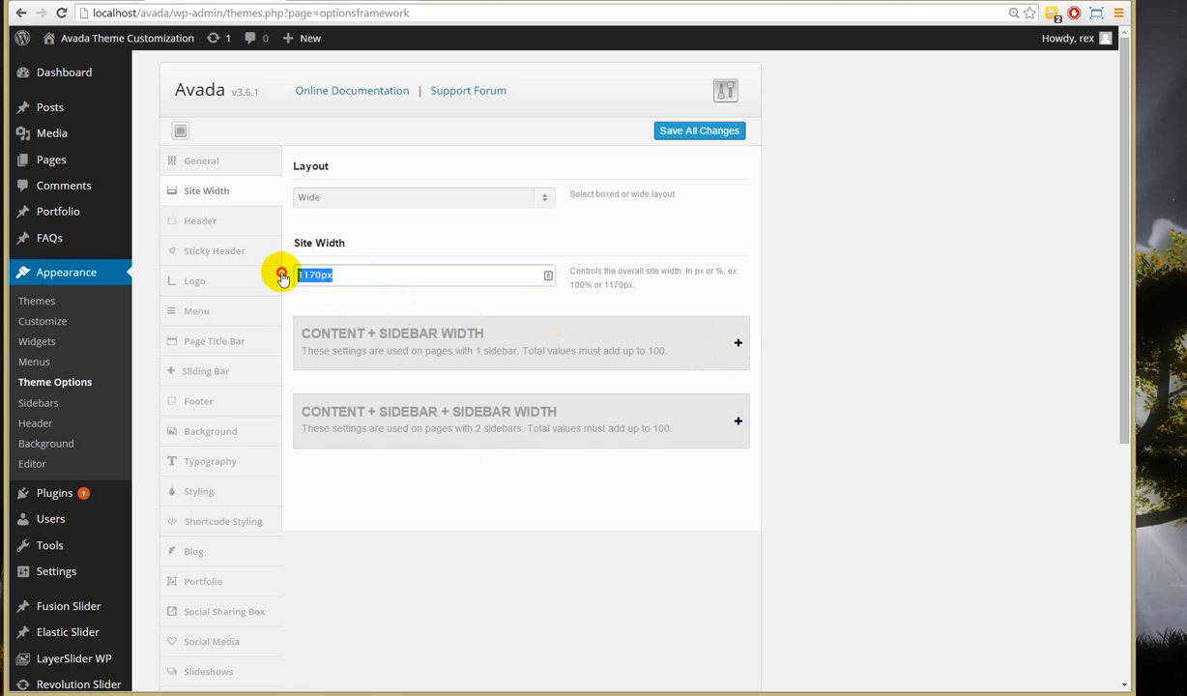
{"action": "left_click", "coordinate": [377, 305]}
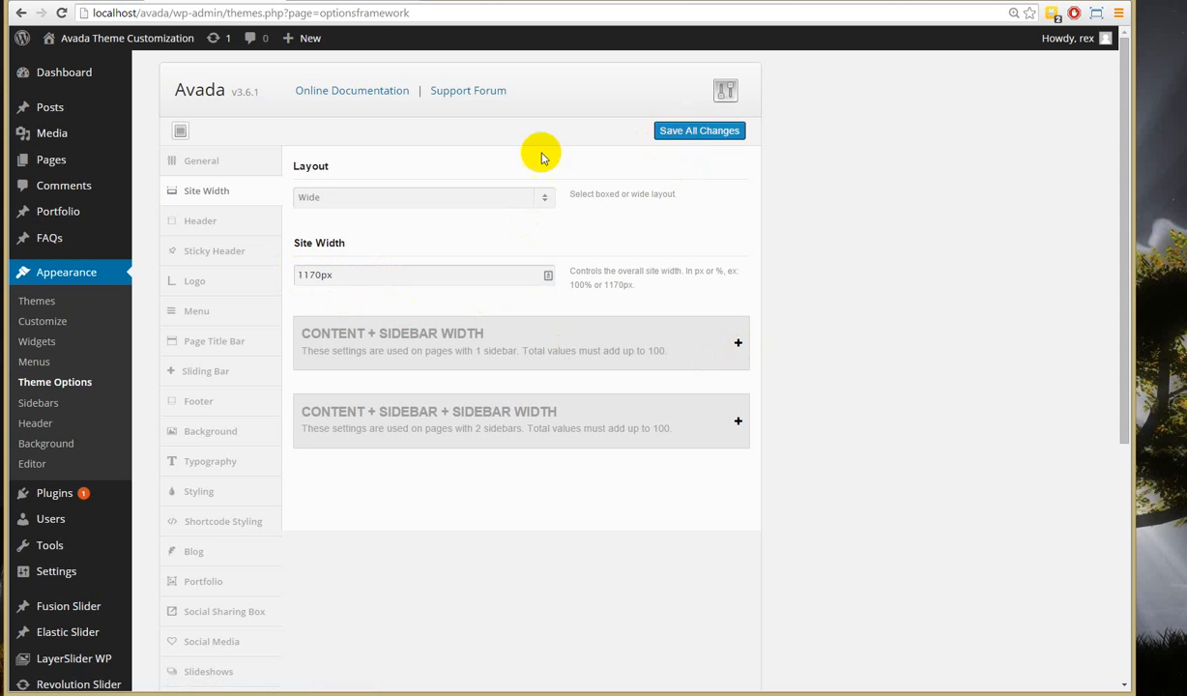
{"action": "left_click", "coordinate": [686, 137]}
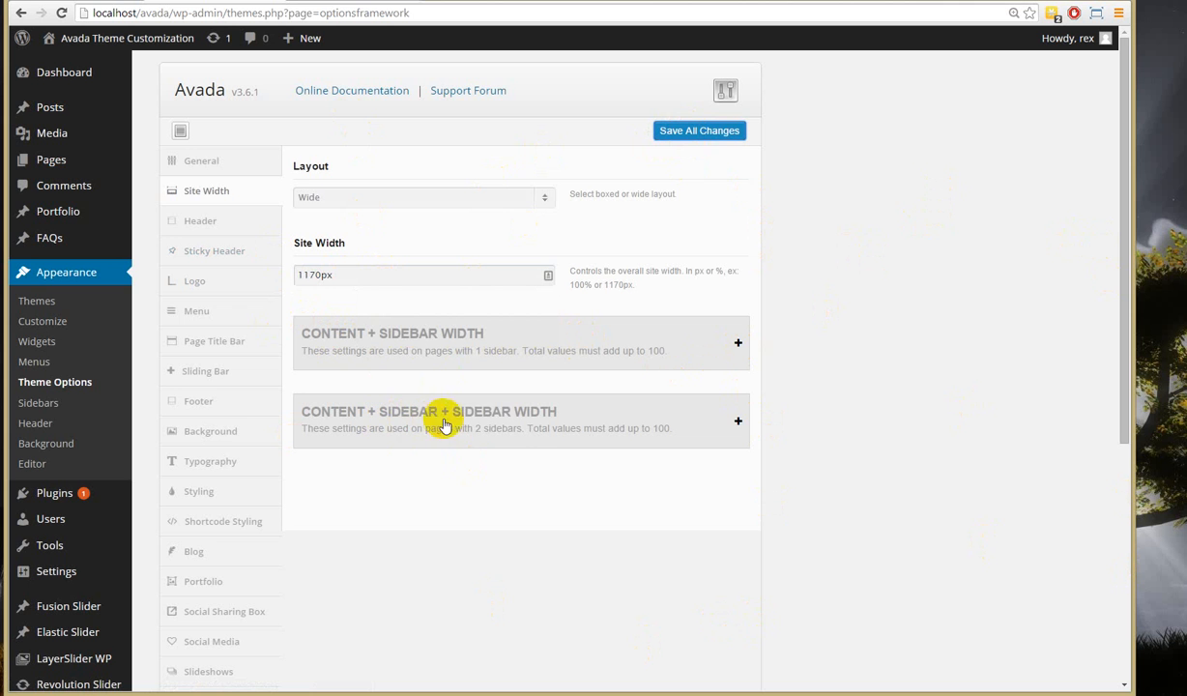
Step: Expand the one-sidebar and two-sidebar width sections and review their content and sidebar width settings
{"action": "left_click", "coordinate": [710, 421]}
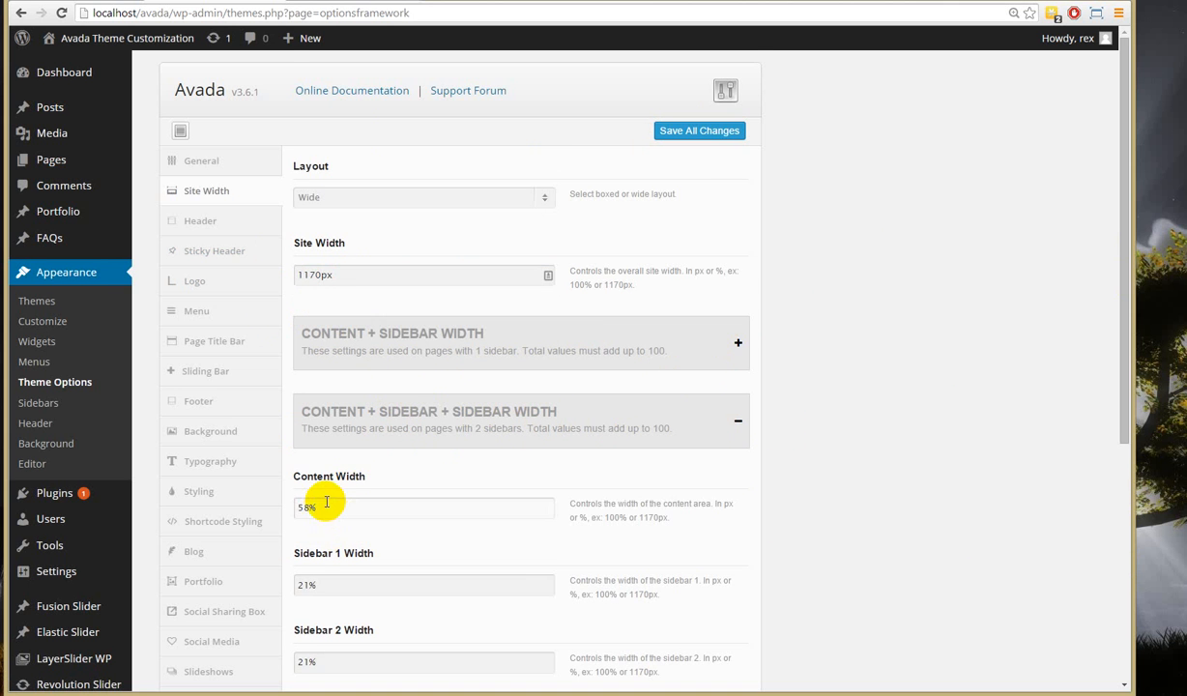
{"action": "scroll", "coordinate": [324, 510], "scroll_direction": "down", "scroll_amount": 3}
{"action": "scroll", "coordinate": [319, 453], "scroll_direction": "up", "scroll_amount": 3}
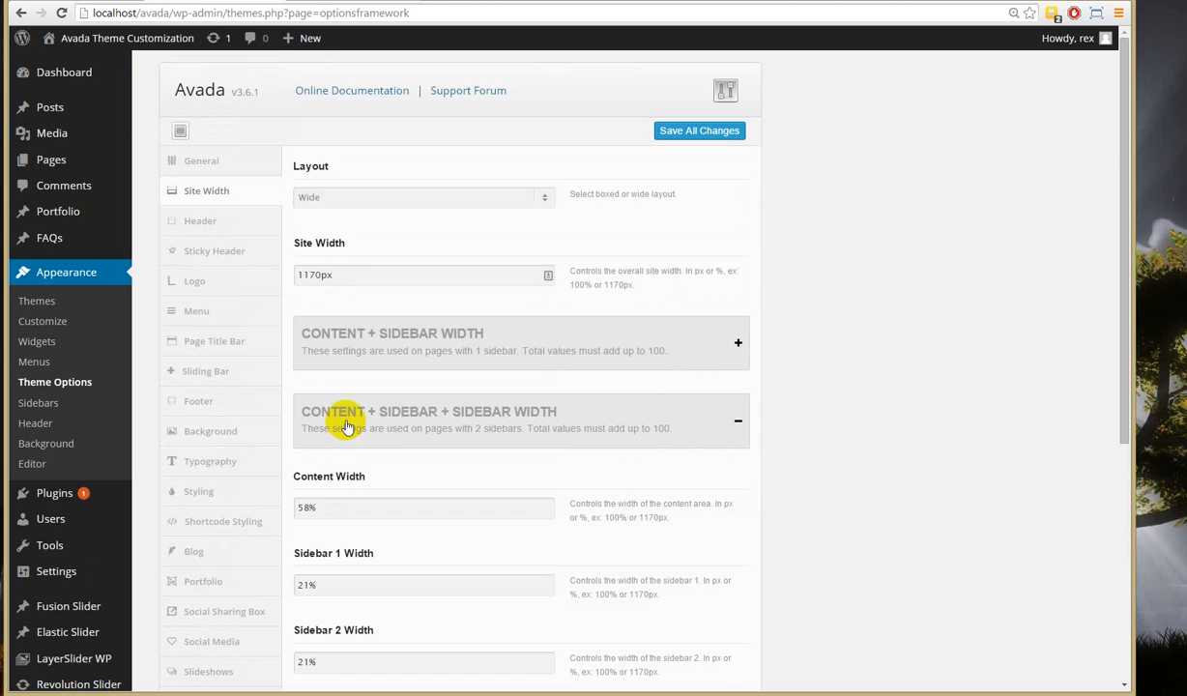
{"action": "left_click", "coordinate": [379, 336]}
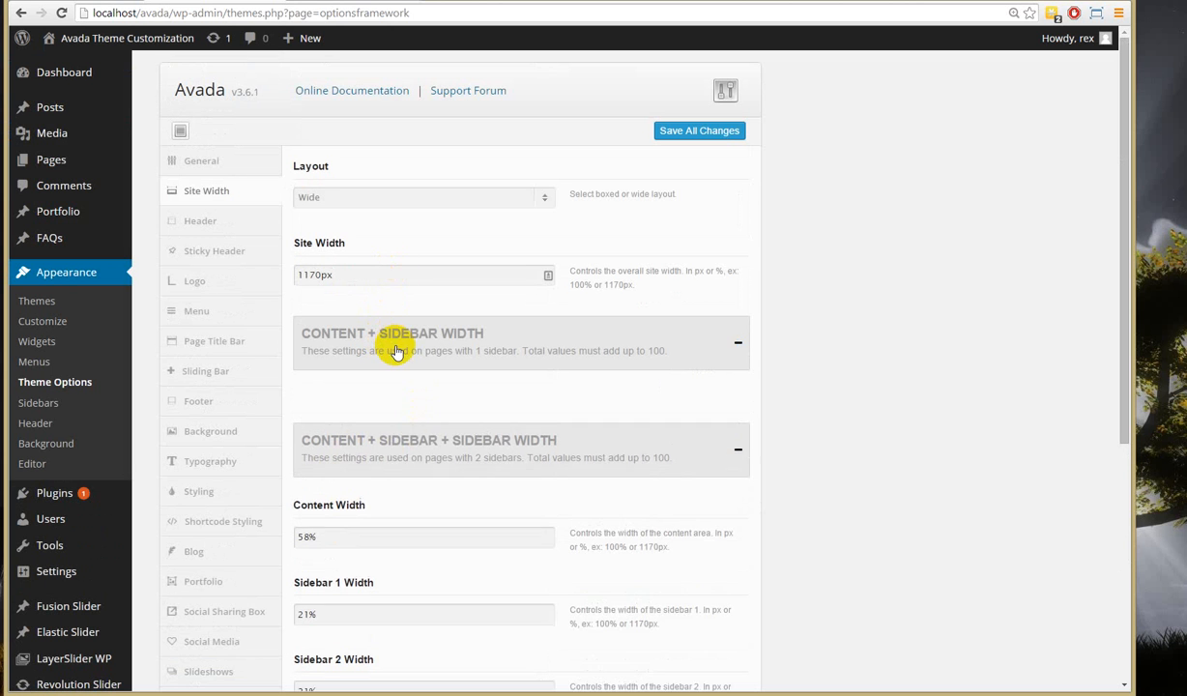
{"action": "left_click", "coordinate": [325, 431]}
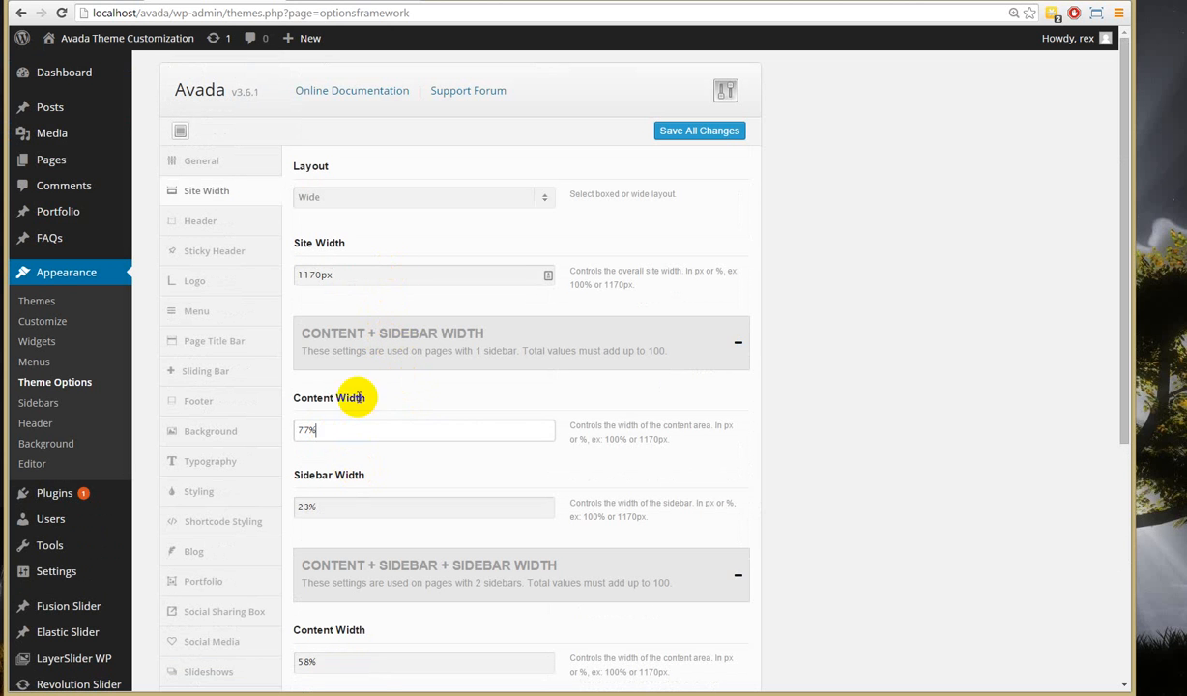
Step: Open the Header options and look over the available header layouts
{"action": "left_click", "coordinate": [211, 230]}
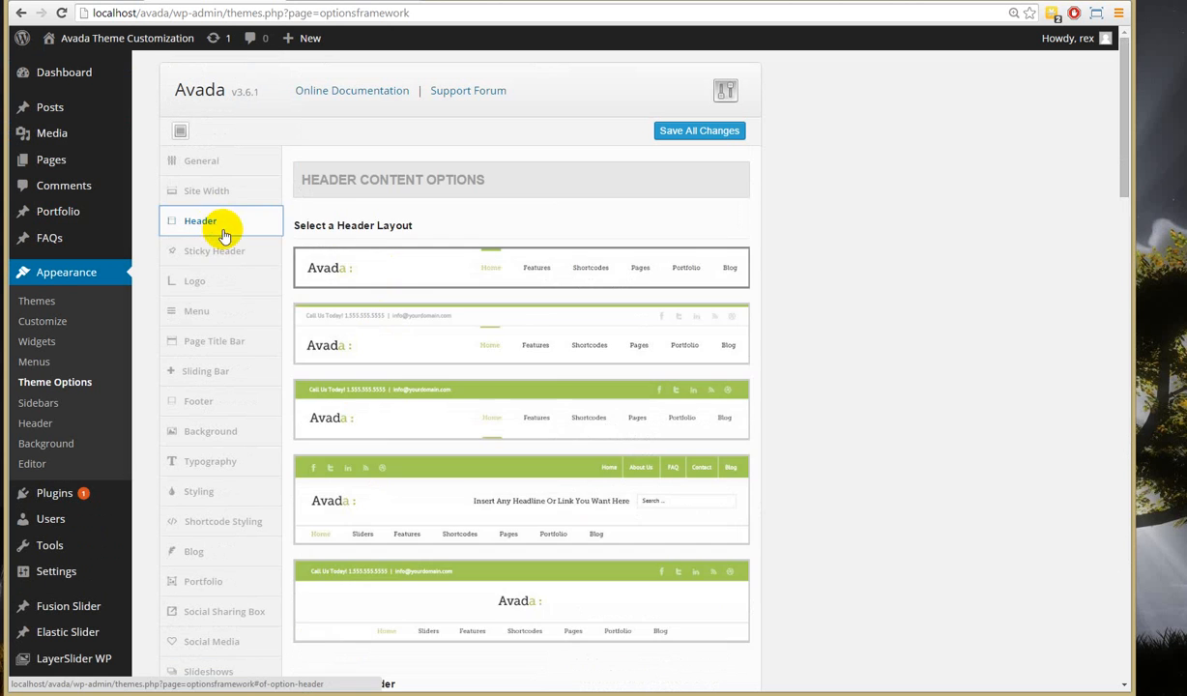
{"action": "scroll", "coordinate": [512, 464], "scroll_direction": "down", "scroll_amount": 2}
{"action": "scroll", "coordinate": [508, 460], "scroll_direction": "down", "scroll_amount": 3}
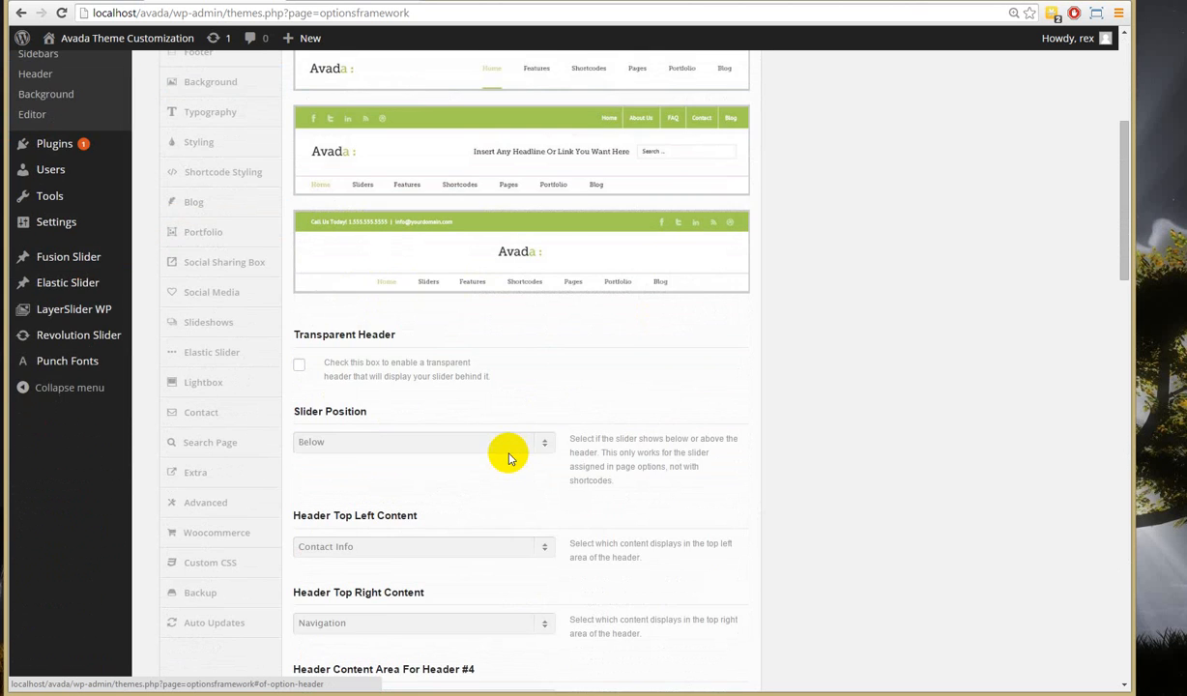
{"action": "scroll", "coordinate": [503, 455], "scroll_direction": "up", "scroll_amount": 5}
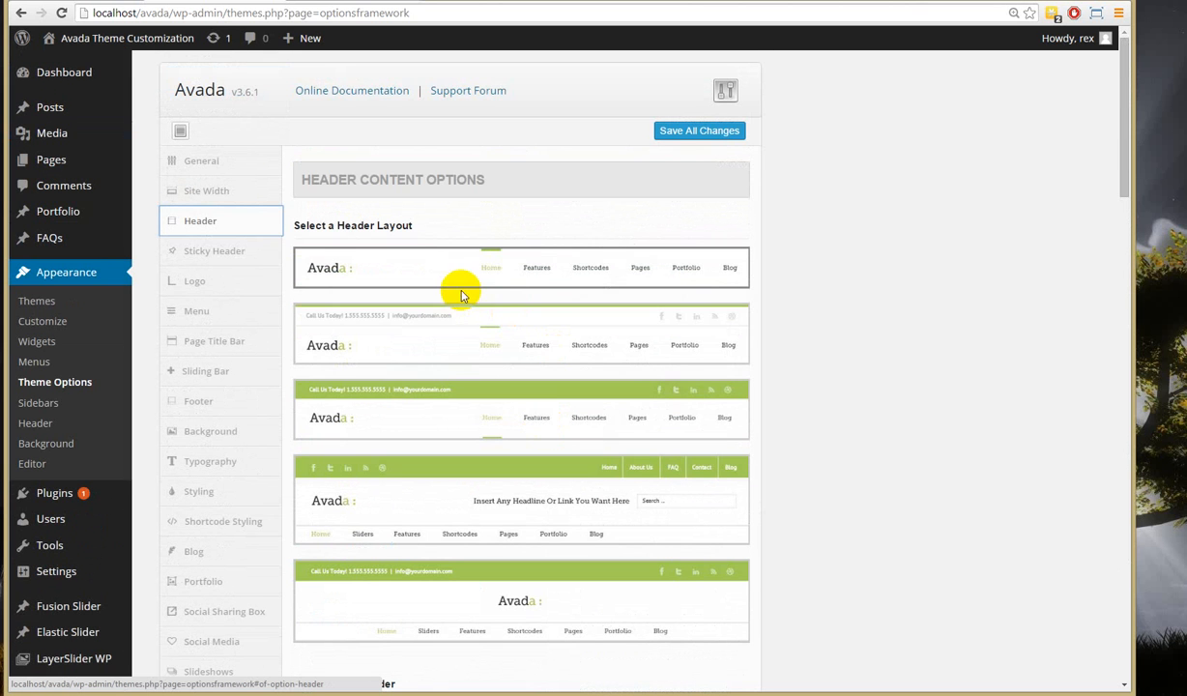
Step: Try the second, third and fourth header layouts, finishing with the first layout selected again
{"action": "left_click", "coordinate": [390, 340]}
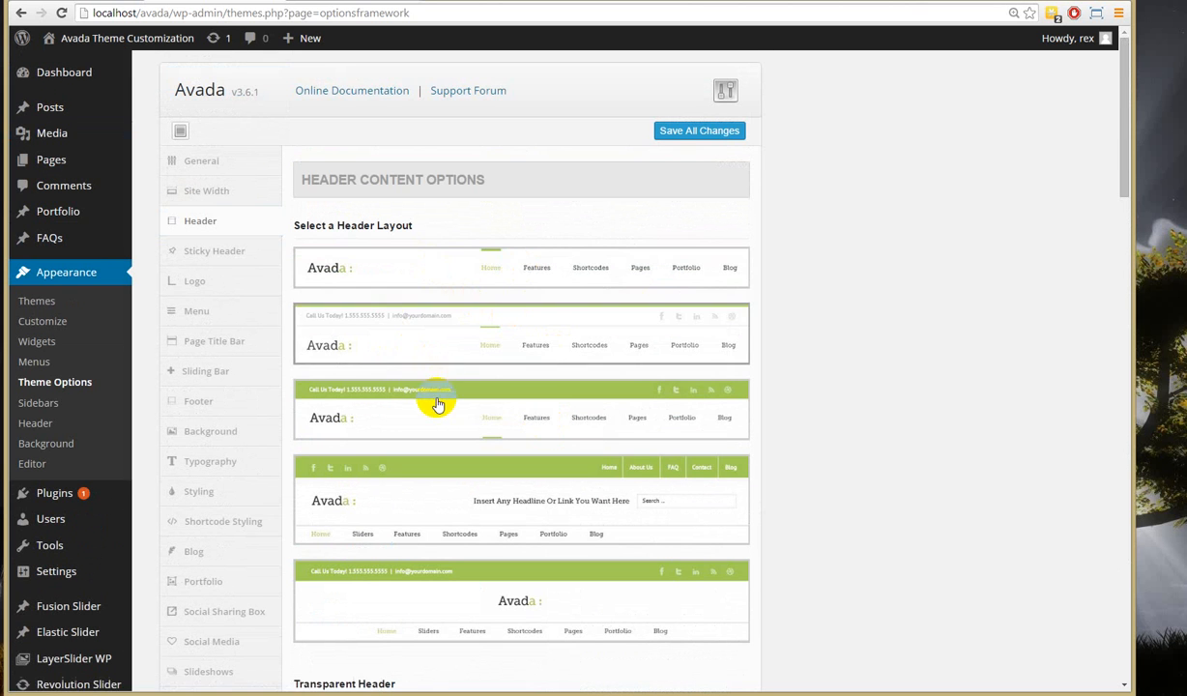
{"action": "left_click", "coordinate": [418, 408]}
{"action": "left_click", "coordinate": [400, 484]}
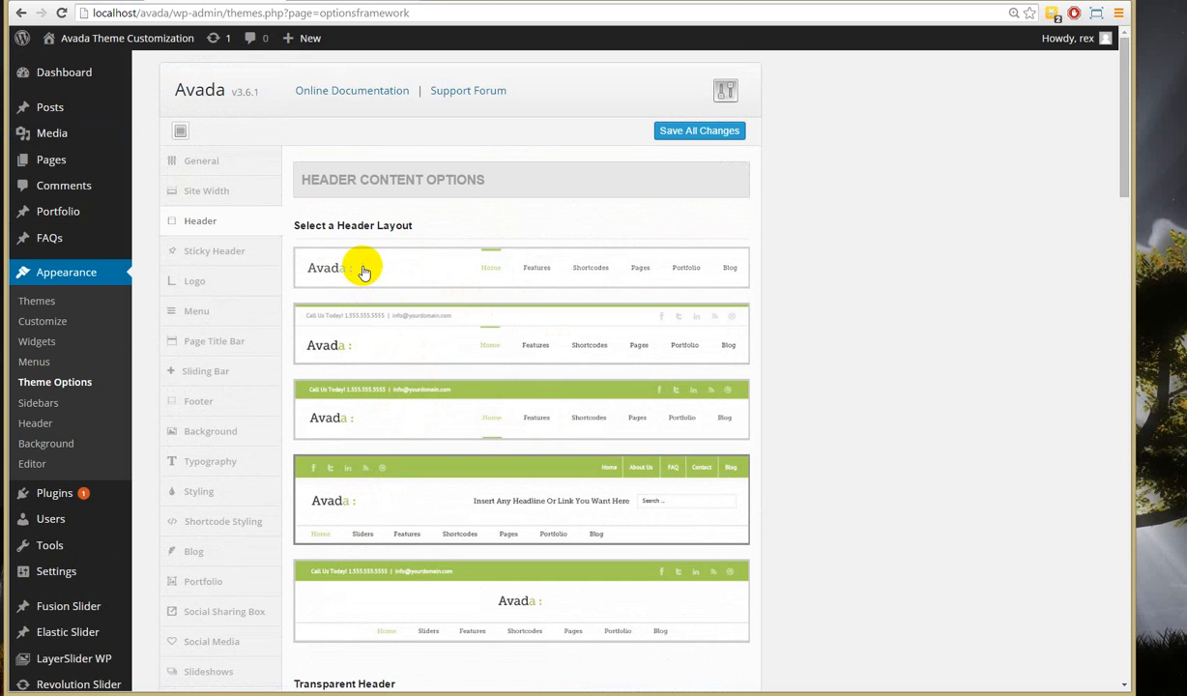
{"action": "left_click", "coordinate": [364, 271]}
Step: Review the remaining header settings, including transparent header, slider position, top content areas, contact details, tagline and header background
{"action": "scroll", "coordinate": [504, 488], "scroll_direction": "down", "scroll_amount": 3}
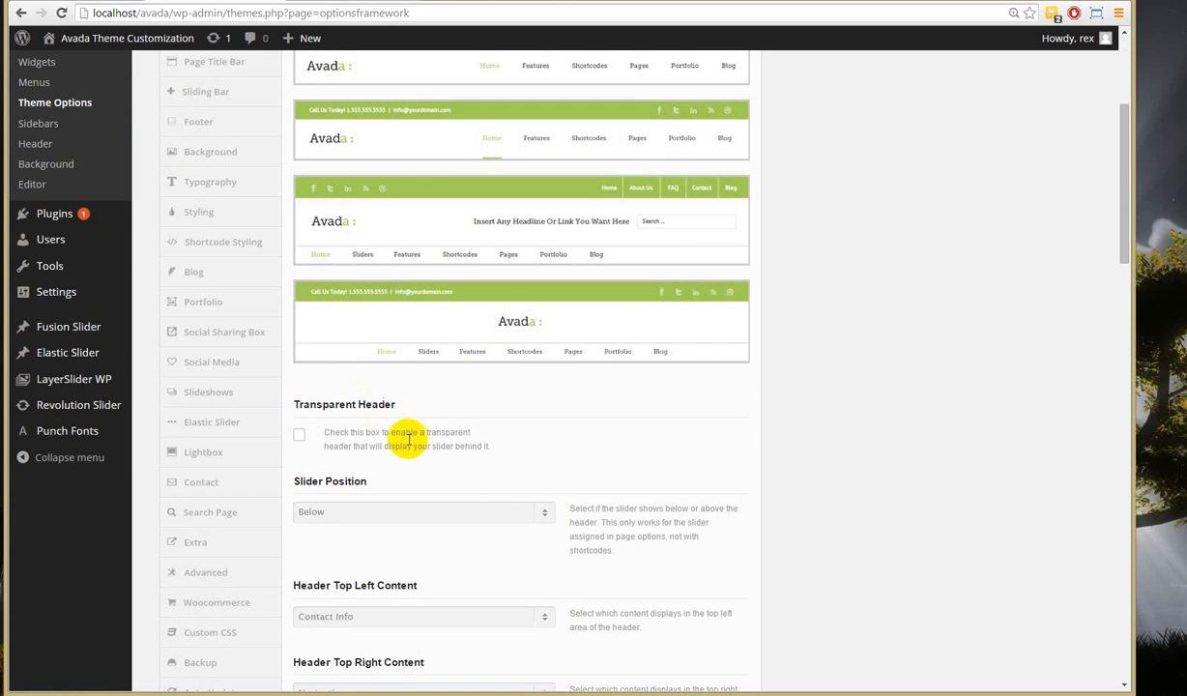
{"action": "scroll", "coordinate": [410, 463], "scroll_direction": "down", "scroll_amount": 4}
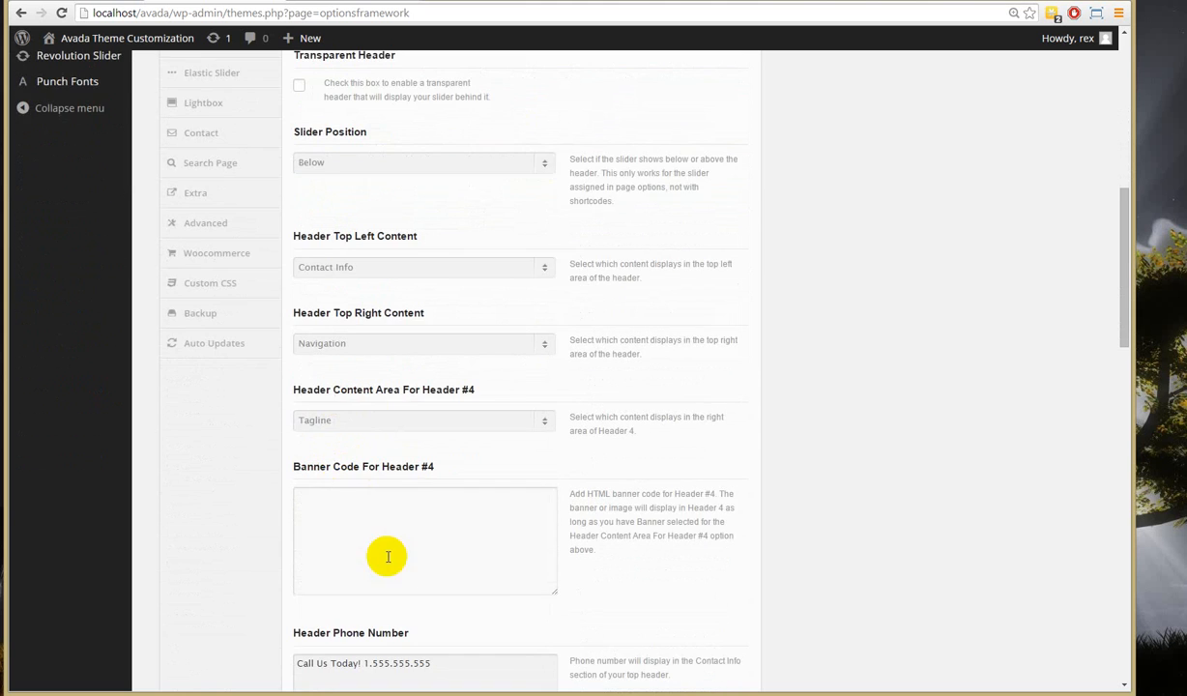
{"action": "scroll", "coordinate": [599, 512], "scroll_direction": "down", "scroll_amount": 3}
{"action": "scroll", "coordinate": [638, 527], "scroll_direction": "down", "scroll_amount": 4}
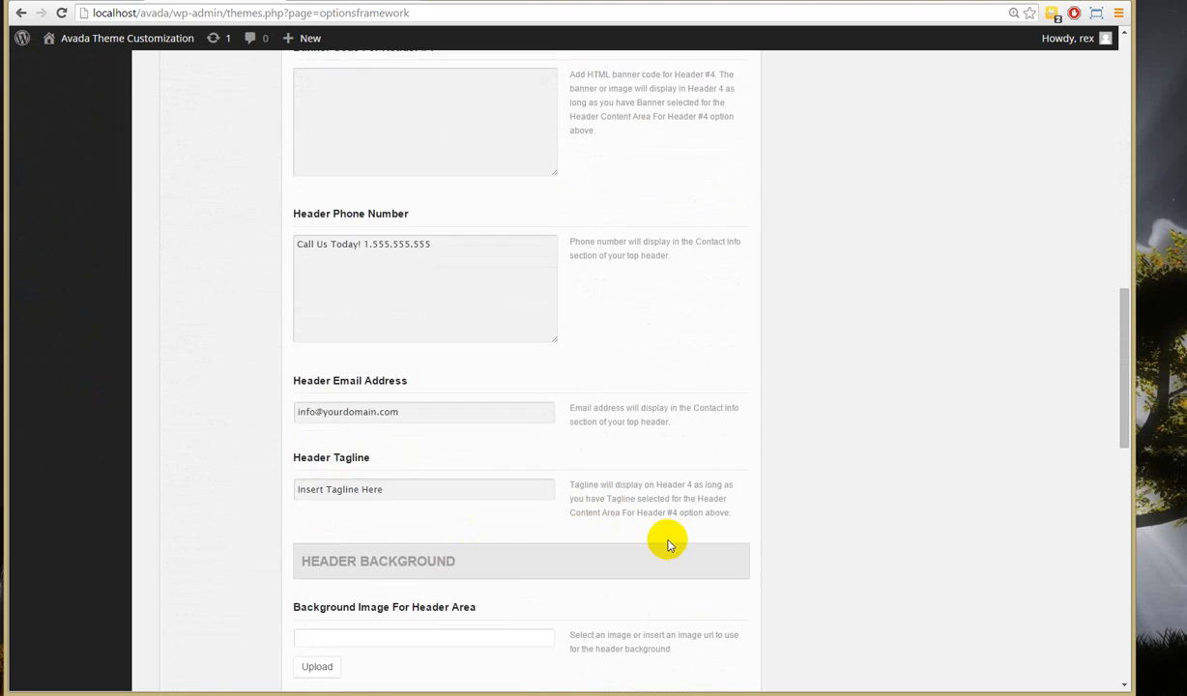
{"action": "scroll", "coordinate": [619, 466], "scroll_direction": "up", "scroll_amount": 10}
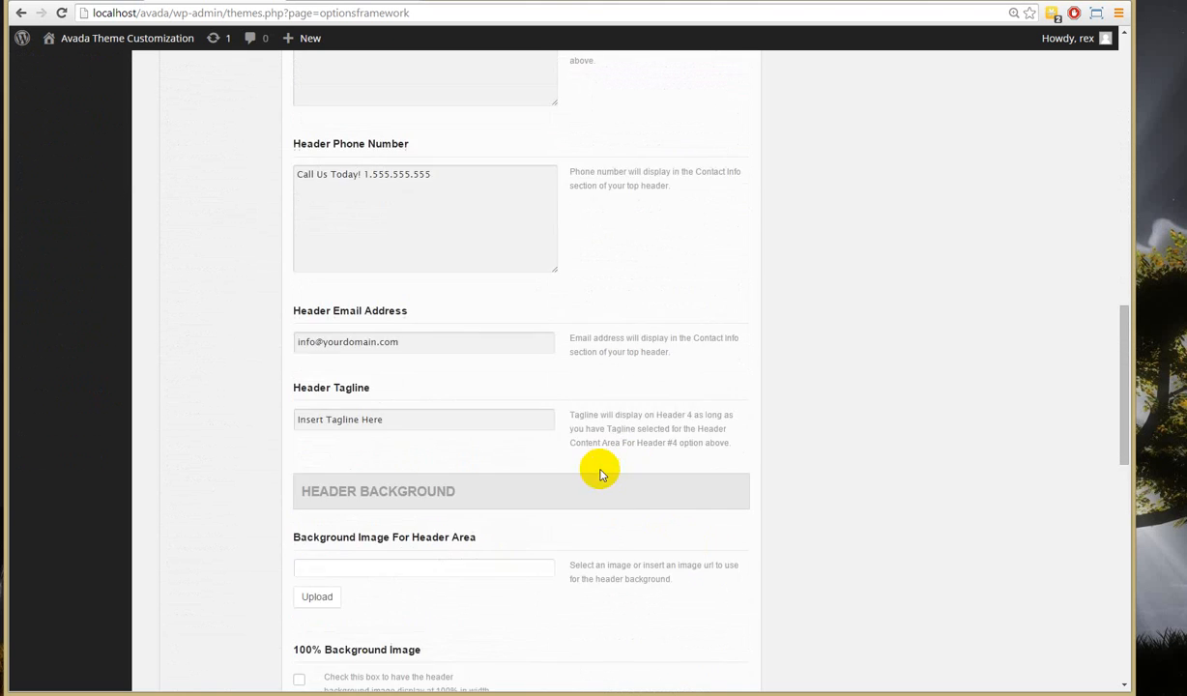
{"action": "scroll", "coordinate": [464, 413], "scroll_direction": "up", "scroll_amount": 3}
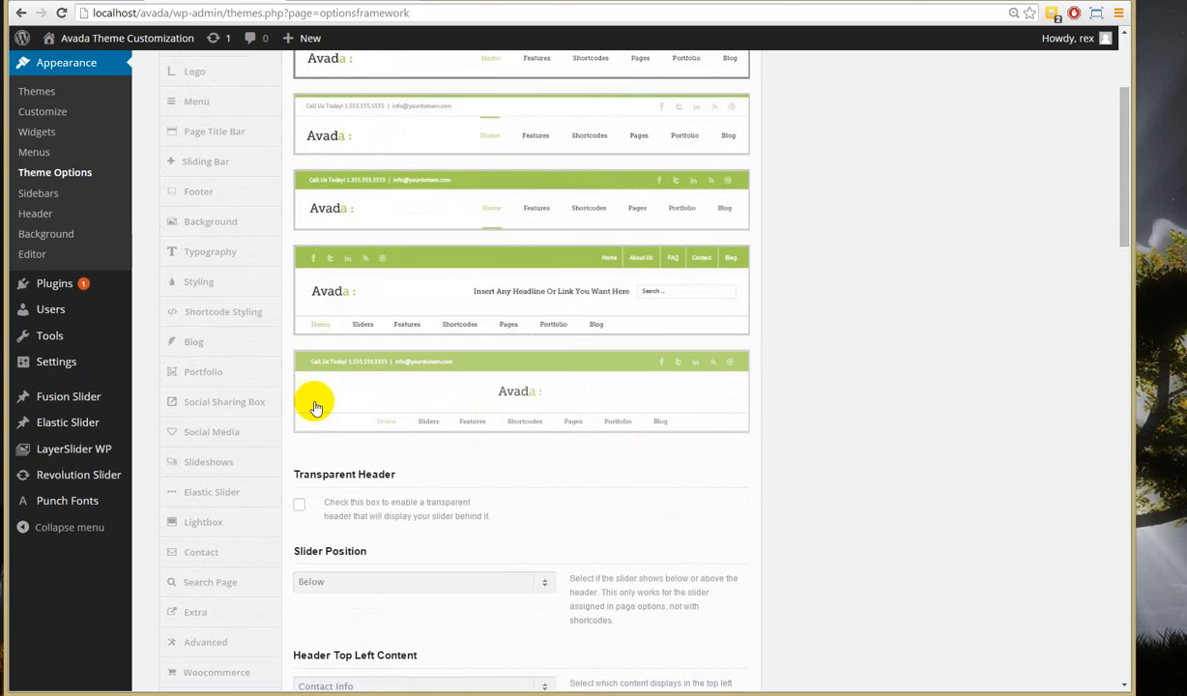
{"action": "scroll", "coordinate": [277, 370], "scroll_direction": "up", "scroll_amount": 1}
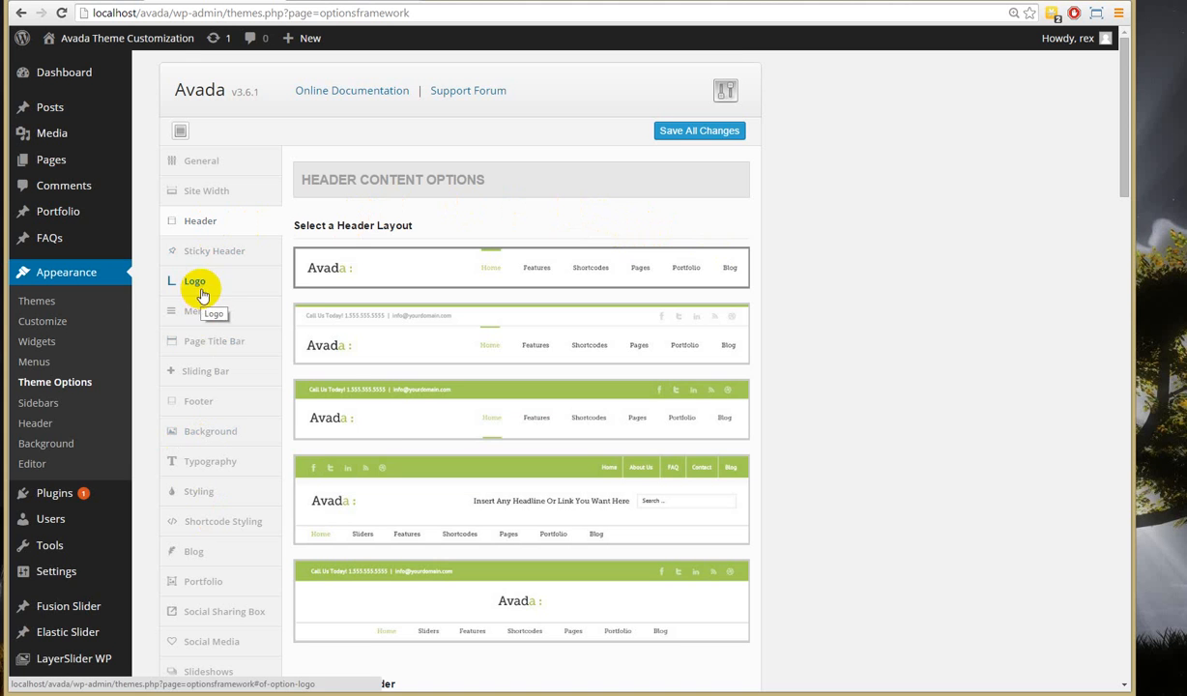
Step: Open the Custom CSS options and examine the CSS Code field for advanced customizations
{"action": "scroll", "coordinate": [305, 446], "scroll_direction": "down", "scroll_amount": 3}
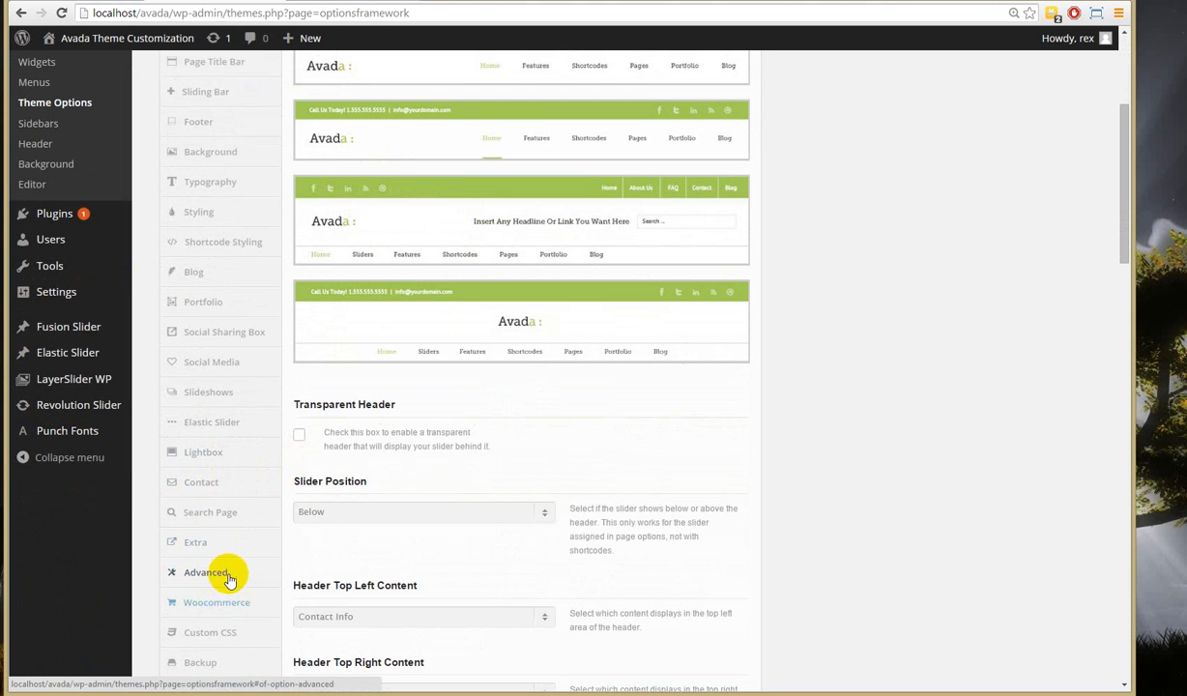
{"action": "left_click", "coordinate": [216, 635]}
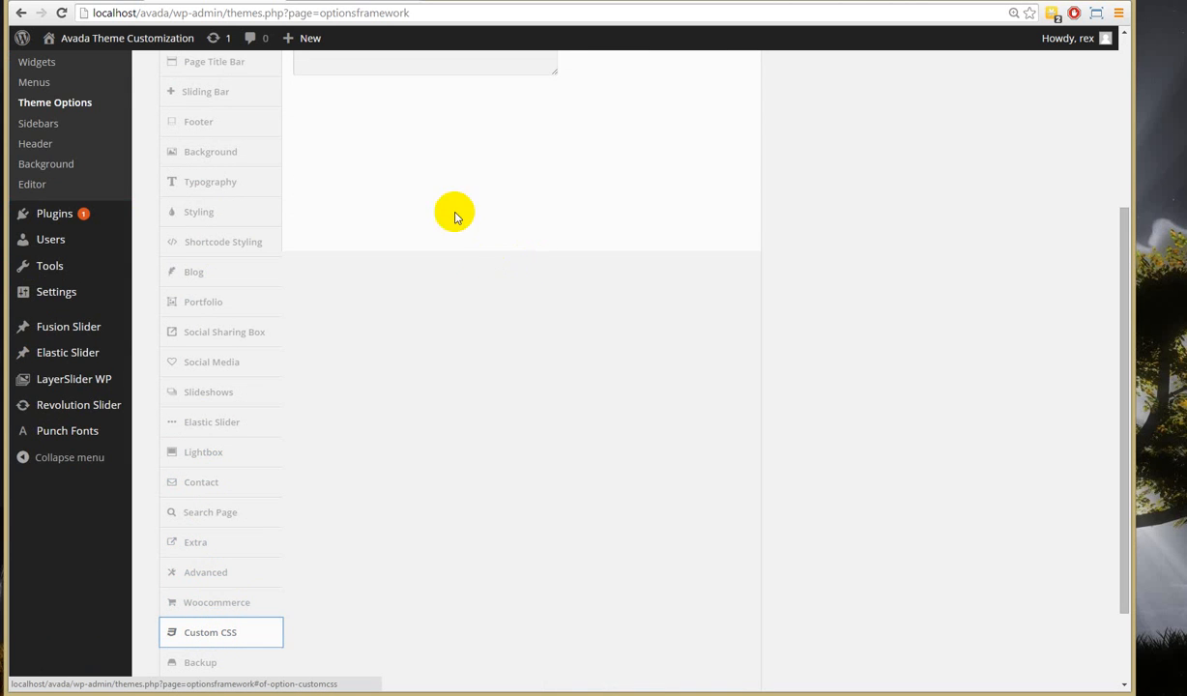
{"action": "scroll", "coordinate": [456, 212], "scroll_direction": "up", "scroll_amount": 2}
{"action": "scroll", "coordinate": [411, 148], "scroll_direction": "up", "scroll_amount": 2}
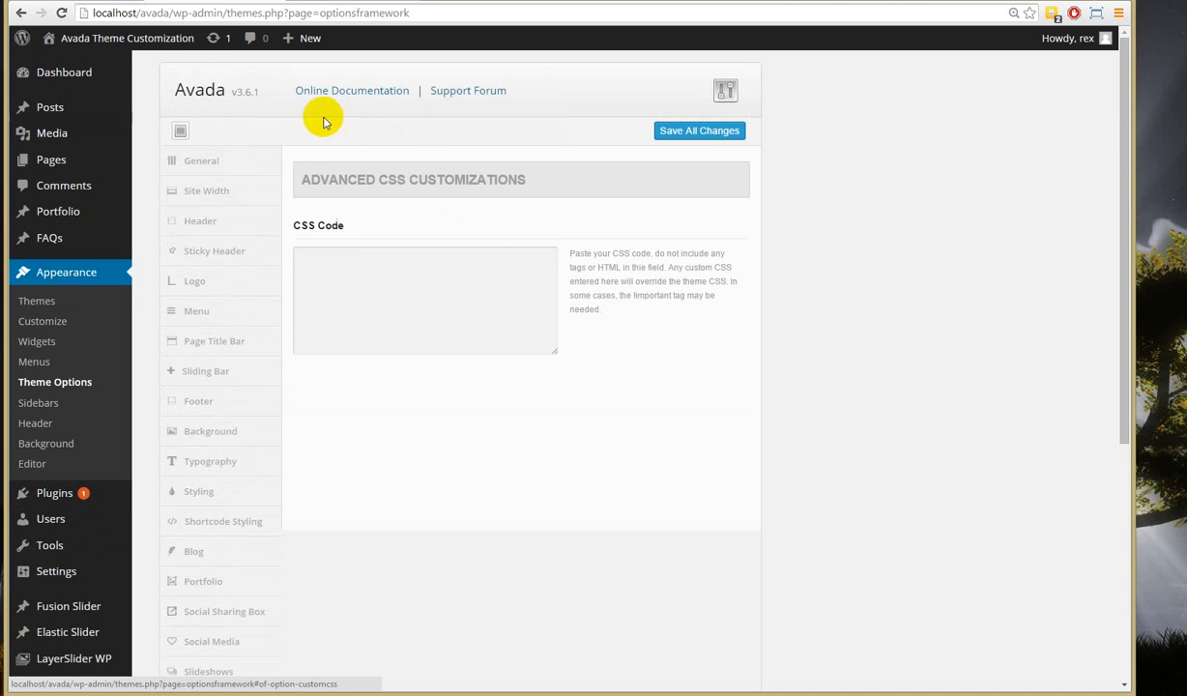
{"action": "left_click", "coordinate": [321, 259]}
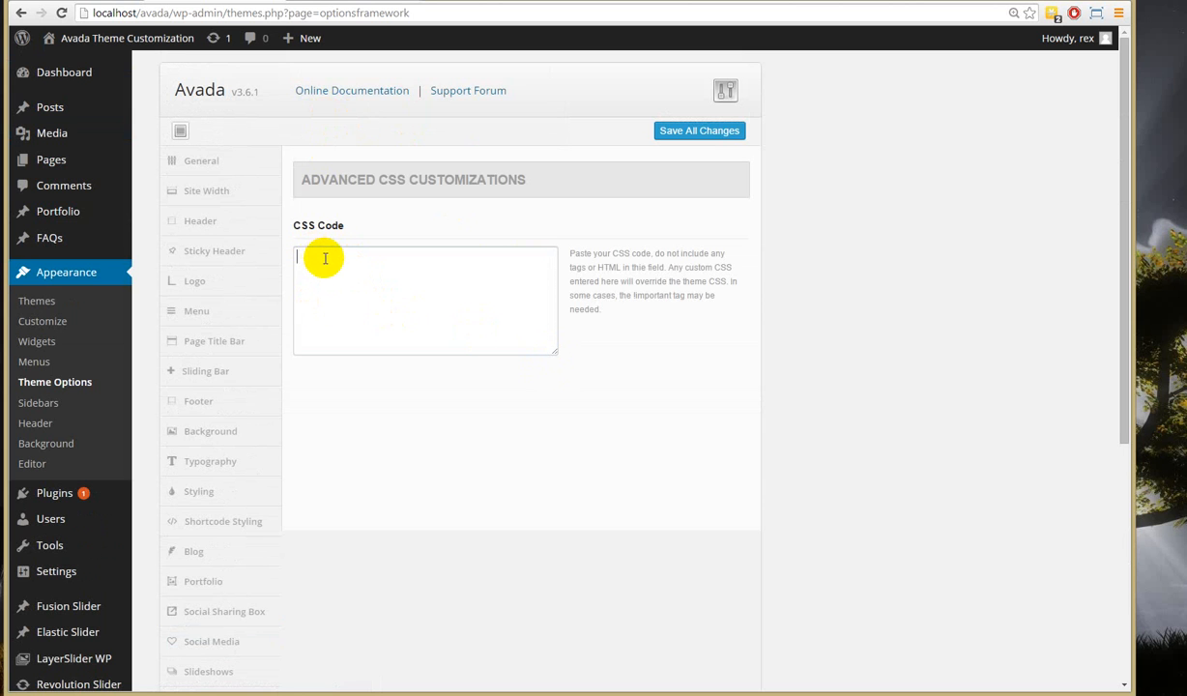
Step: Open the Typography options and review the Font Sizes settings for body, menus, headings and page titles
{"action": "left_click", "coordinate": [194, 465]}
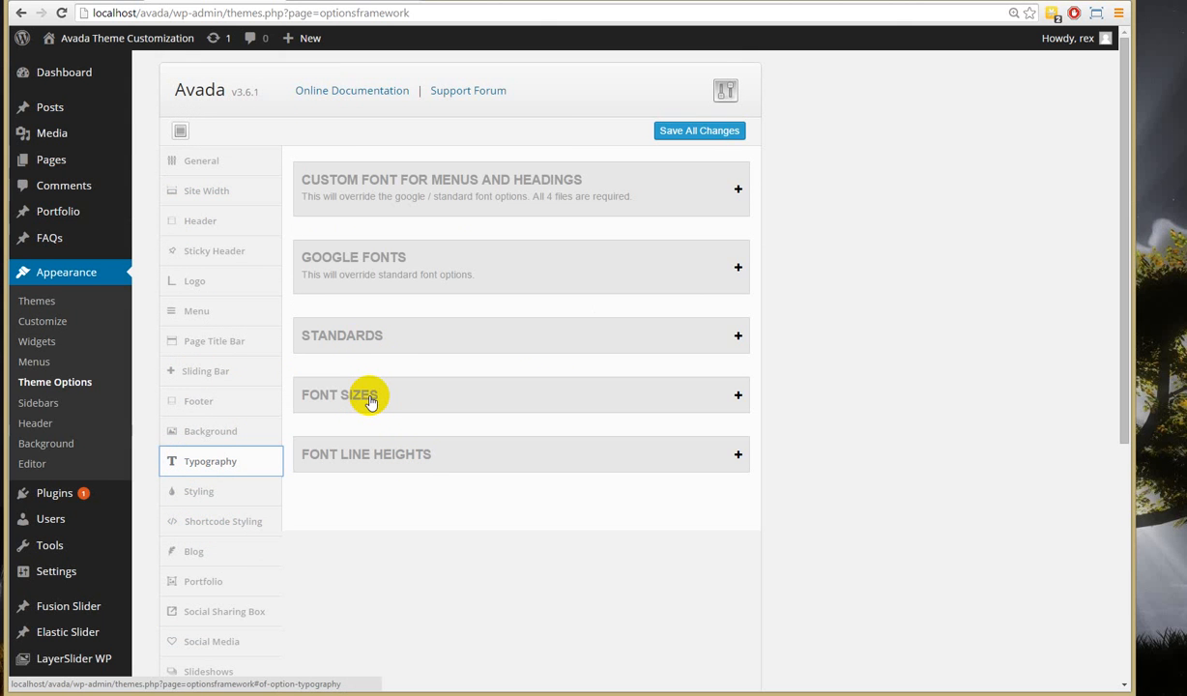
{"action": "left_click", "coordinate": [580, 406]}
{"action": "scroll", "coordinate": [759, 411], "scroll_direction": "down", "scroll_amount": 3}
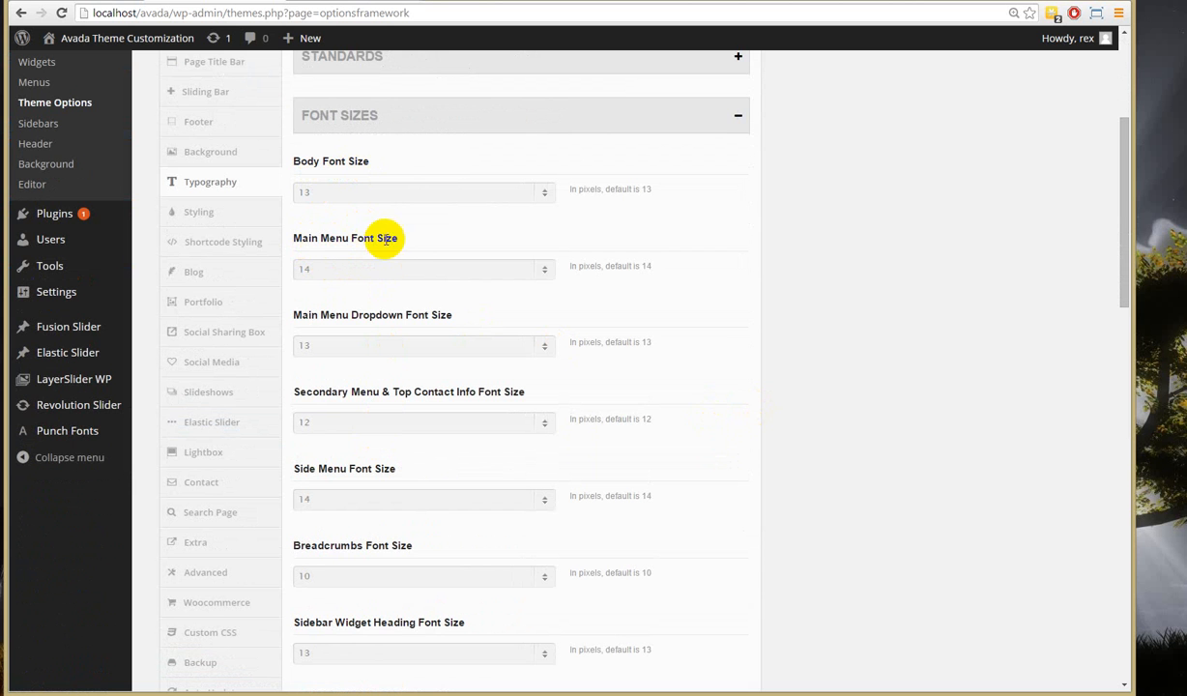
{"action": "scroll", "coordinate": [392, 482], "scroll_direction": "down", "scroll_amount": 10}
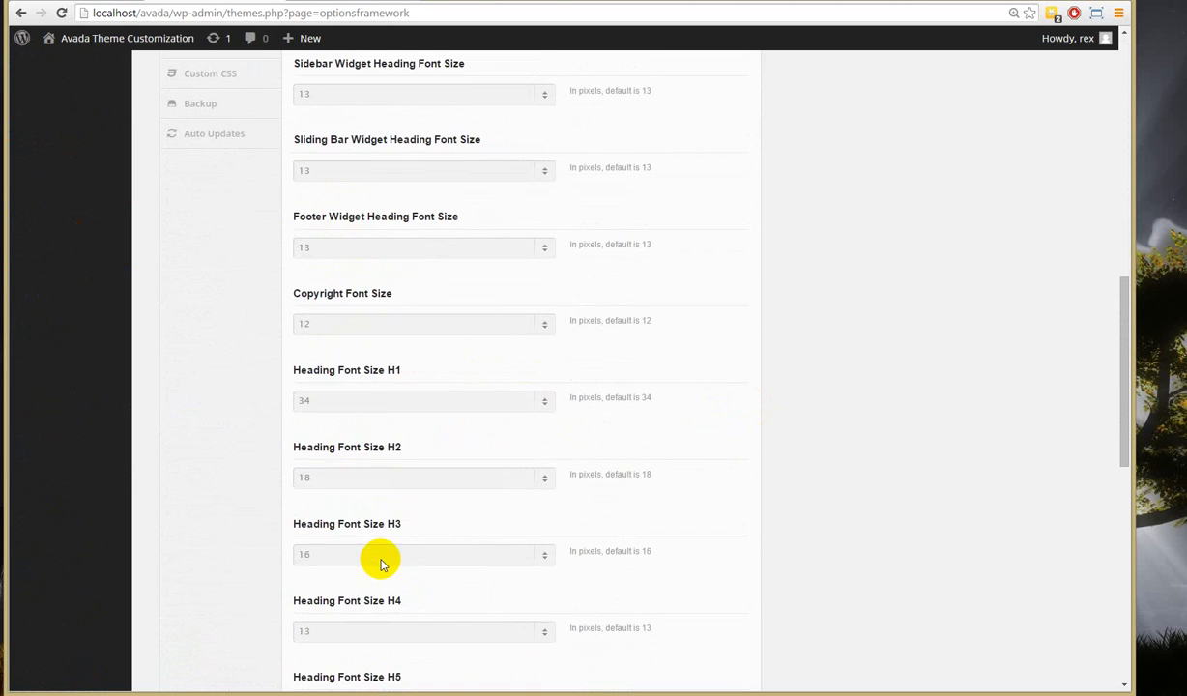
{"action": "scroll", "coordinate": [382, 565], "scroll_direction": "down", "scroll_amount": 5}
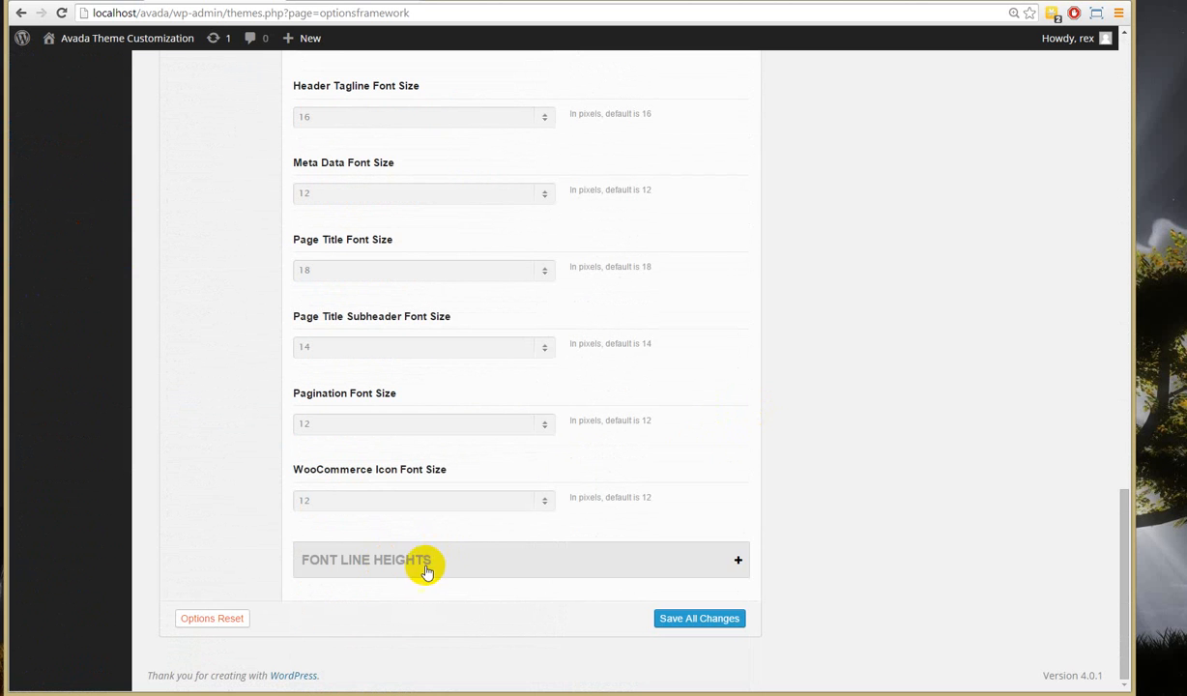
Step: Expand the Font Line Heights section and look over the body and heading line height settings
{"action": "left_click", "coordinate": [389, 569]}
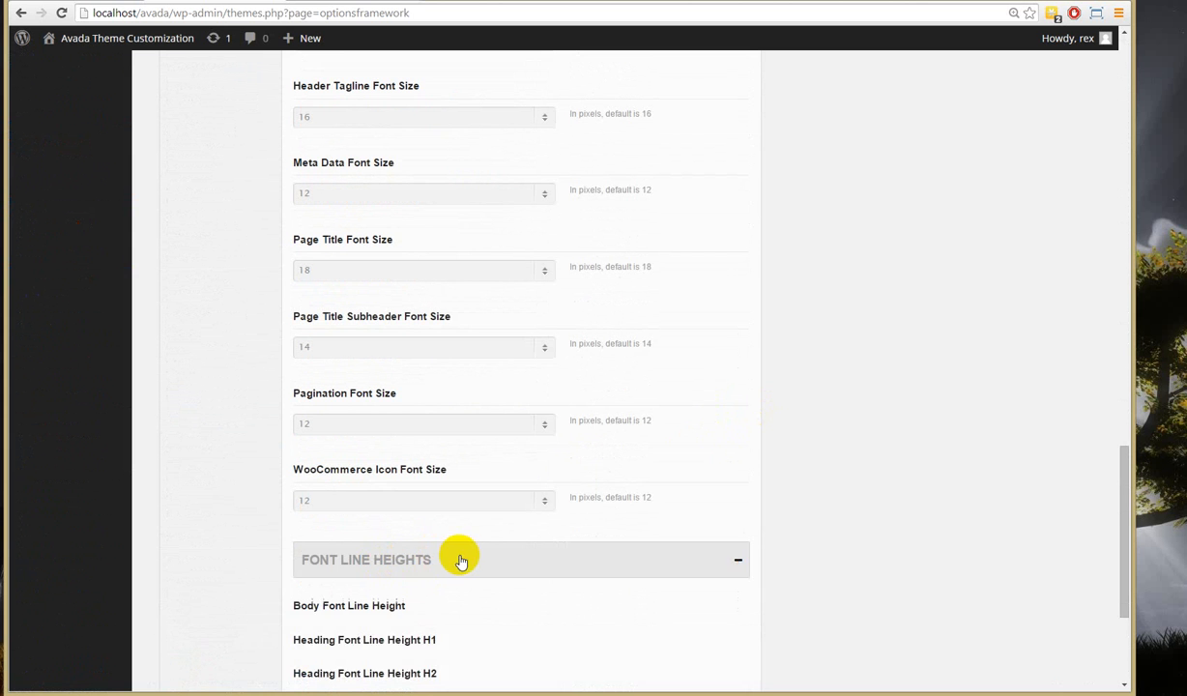
{"action": "scroll", "coordinate": [628, 542], "scroll_direction": "down", "scroll_amount": 5}
{"action": "scroll", "coordinate": [582, 452], "scroll_direction": "up", "scroll_amount": 15}
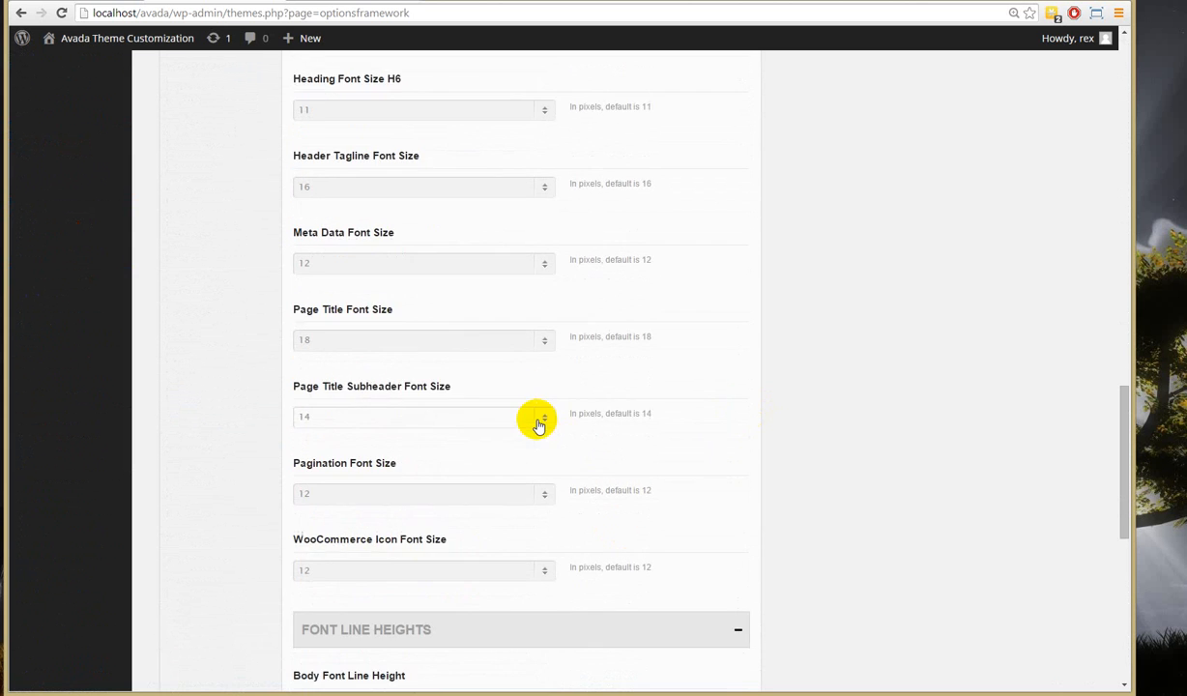
Step: Highlight the Avada version at the head of the Theme Options and browse the Footer, Sliding Bar and Page Title Bar options
{"action": "scroll", "coordinate": [557, 436], "scroll_direction": "up", "scroll_amount": 5}
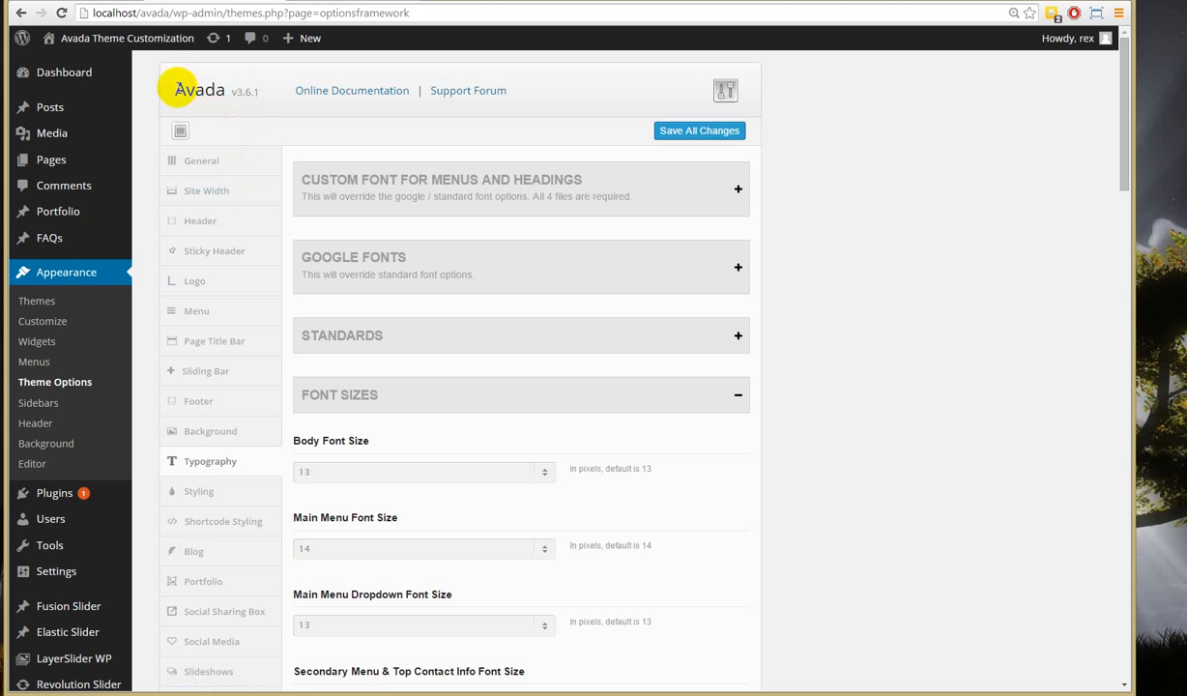
{"action": "left_click_drag", "start_coordinate": [181, 89], "coordinate": [259, 89]}
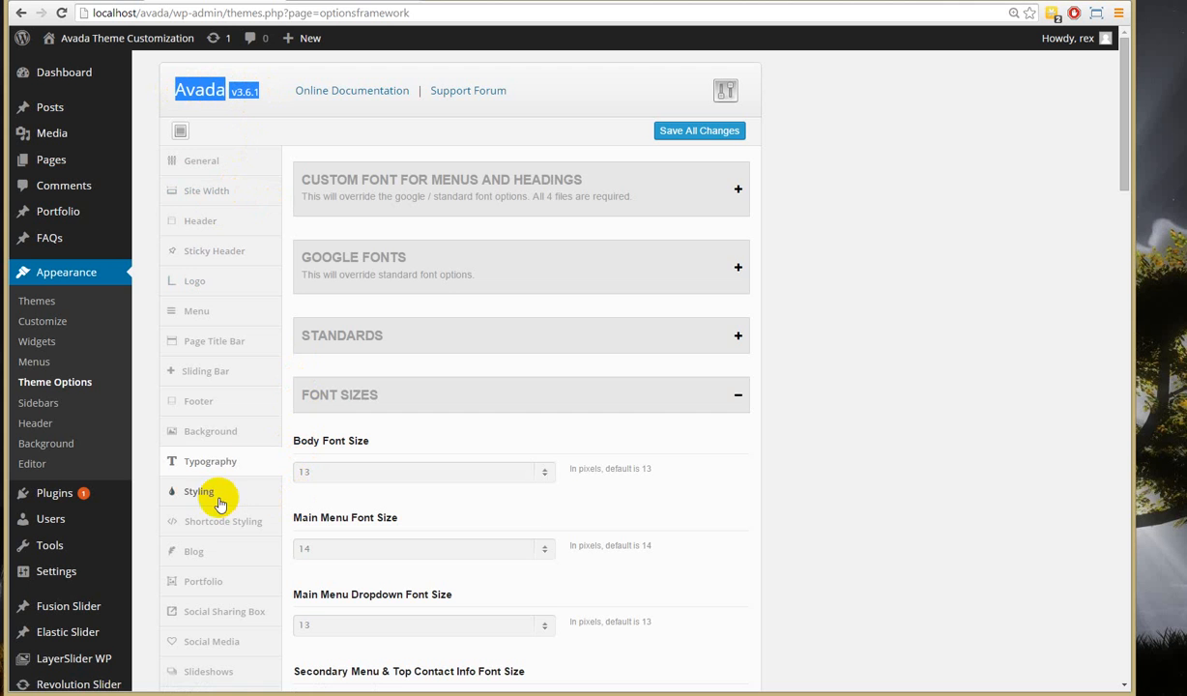
{"action": "left_click", "coordinate": [201, 405]}
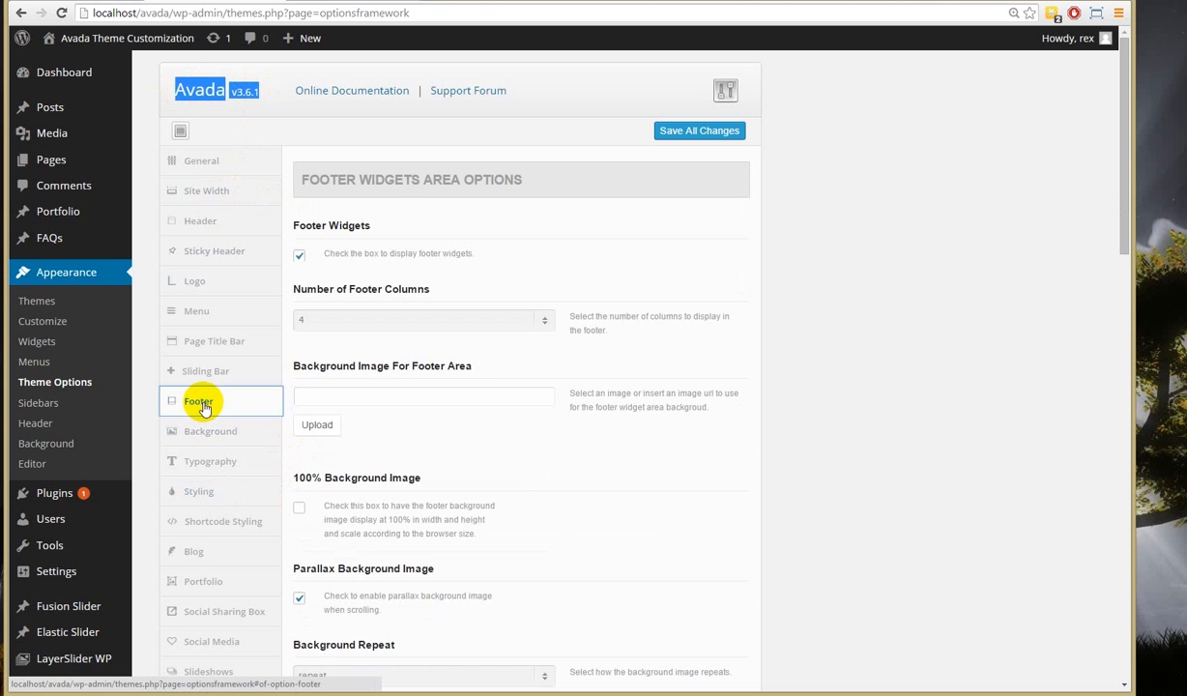
{"action": "left_click", "coordinate": [209, 374]}
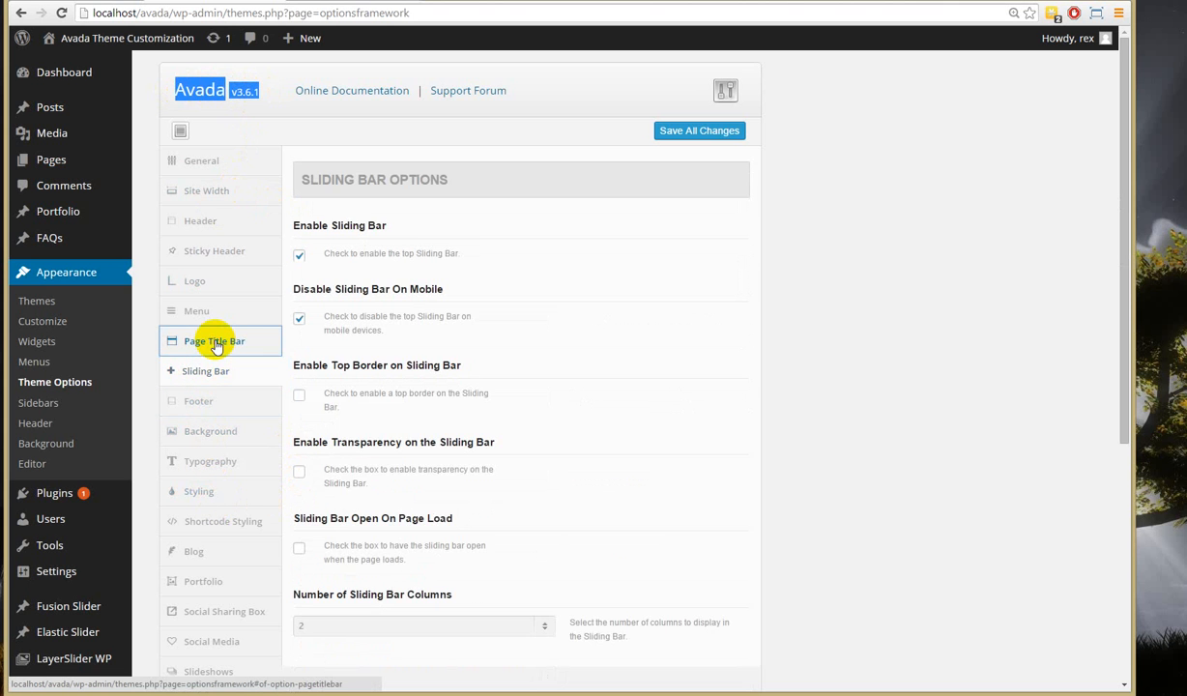
{"action": "left_click", "coordinate": [216, 340]}
Step: Open the Menu options and look over the navigation height, item padding, dropdown width and mega menu settings
{"action": "left_click", "coordinate": [217, 313]}
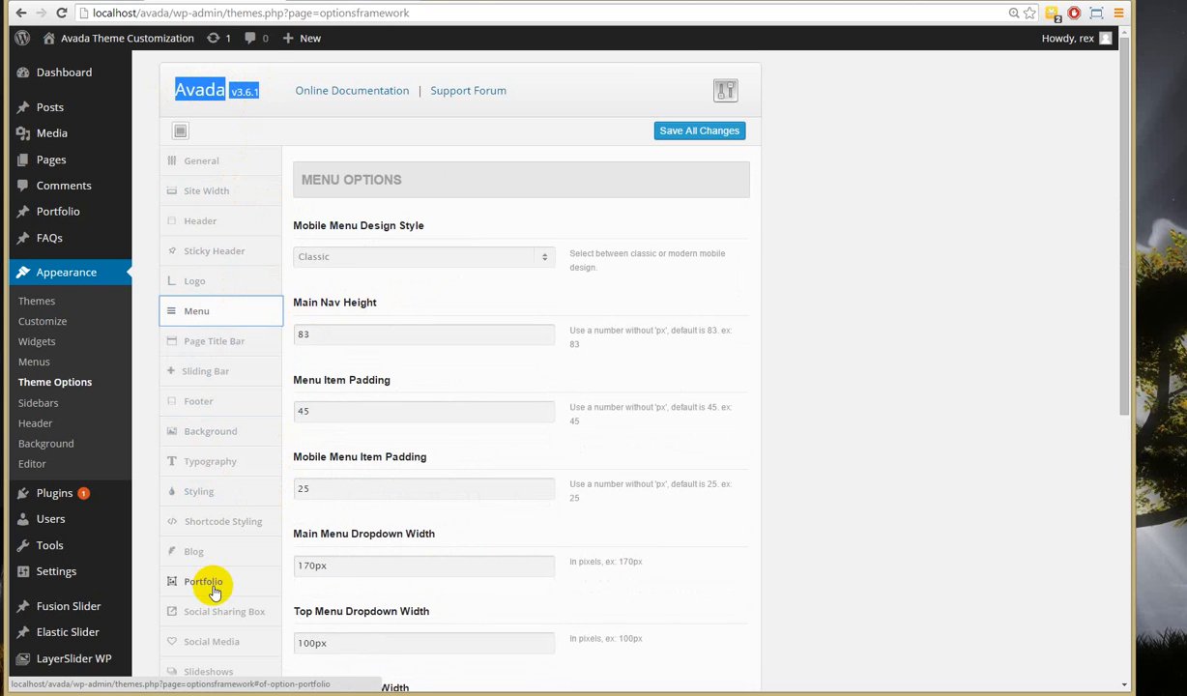
{"action": "scroll", "coordinate": [463, 570], "scroll_direction": "down", "scroll_amount": 4}
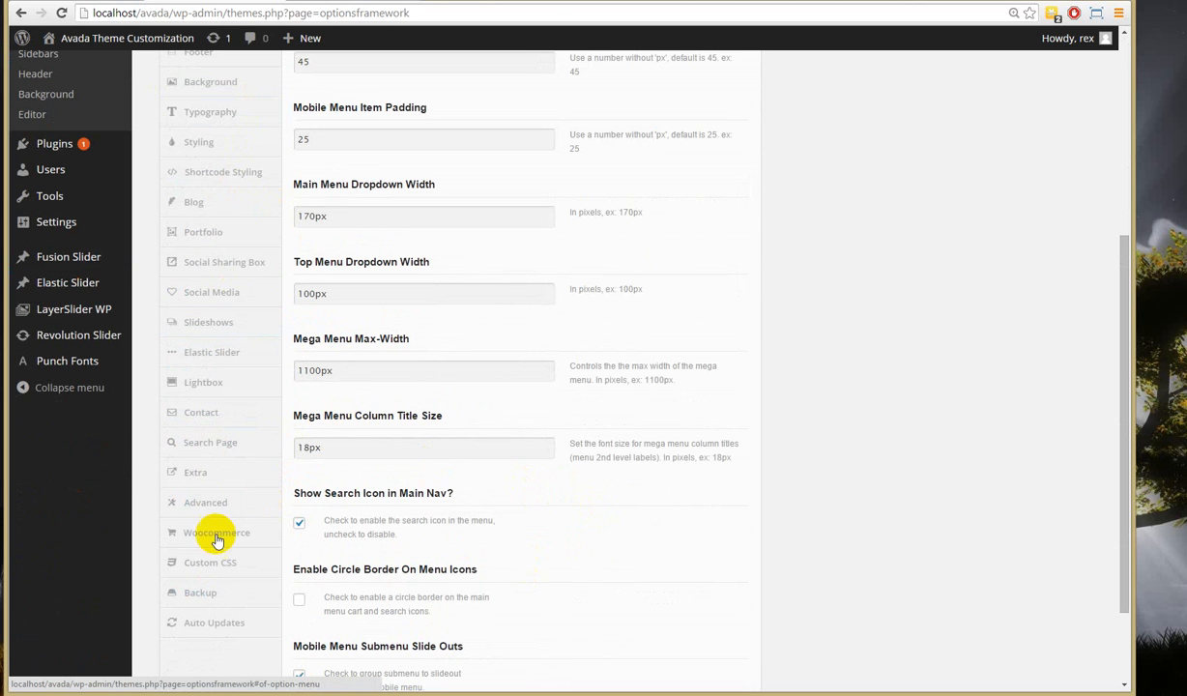
{"action": "scroll", "coordinate": [201, 479], "scroll_direction": "up", "scroll_amount": 4}
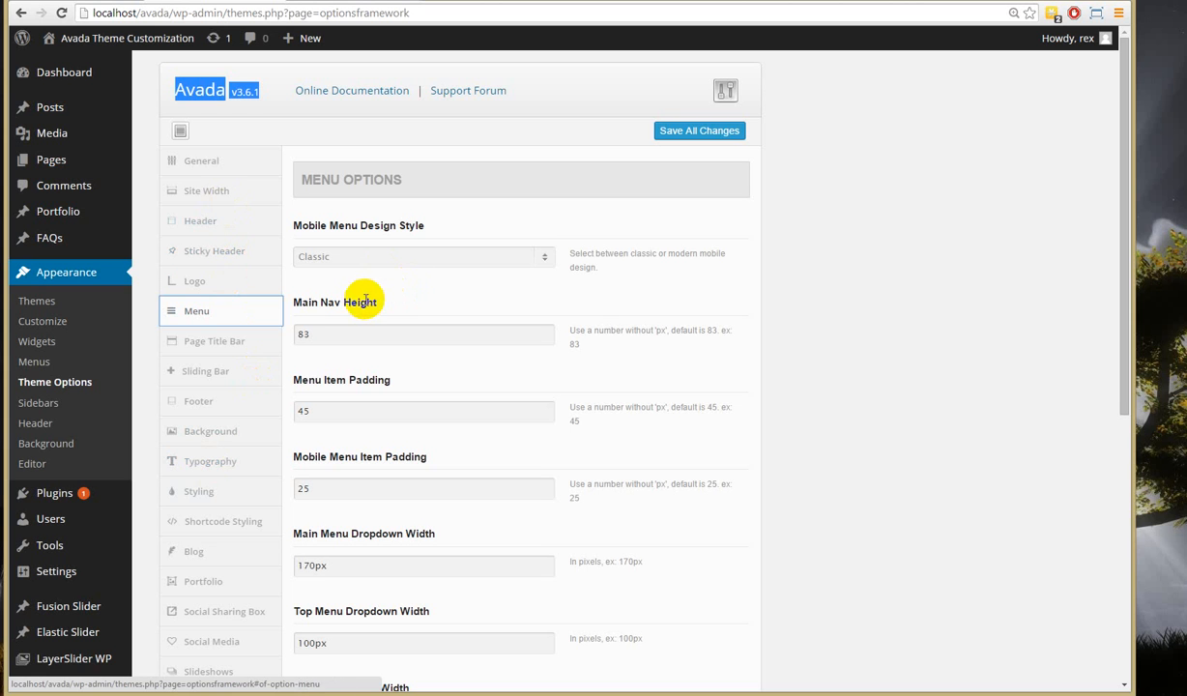
{"action": "left_click_drag", "start_coordinate": [344, 302], "coordinate": [384, 307]}
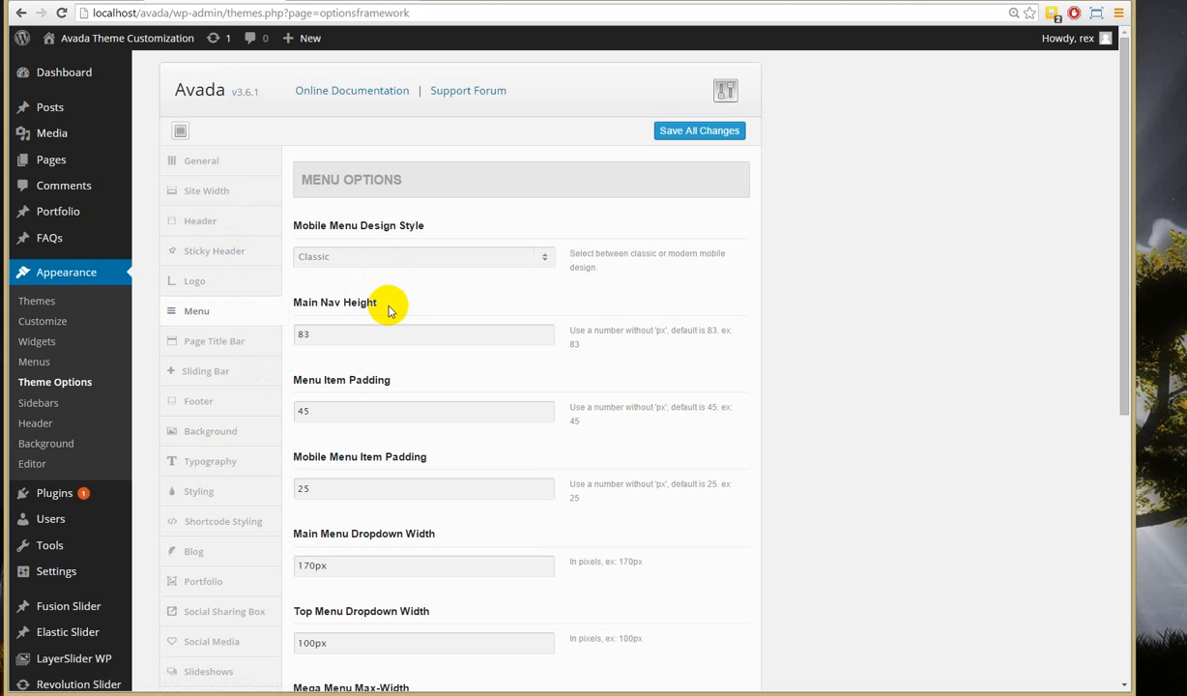